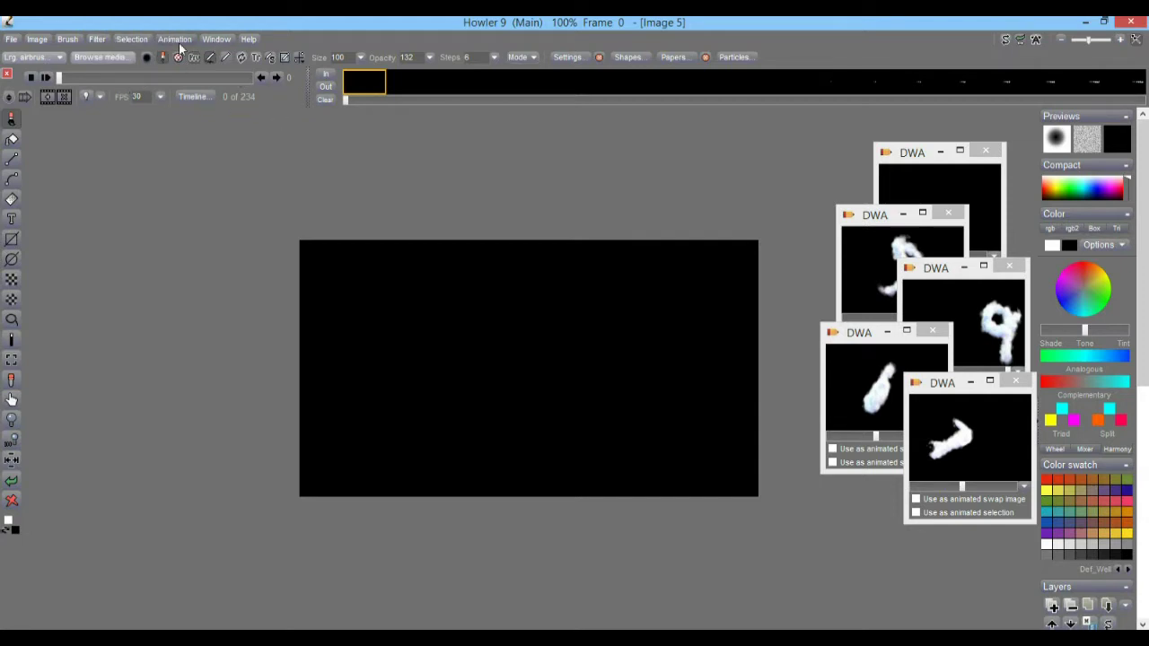
{"action": "left_click", "coordinate": [98, 40]}
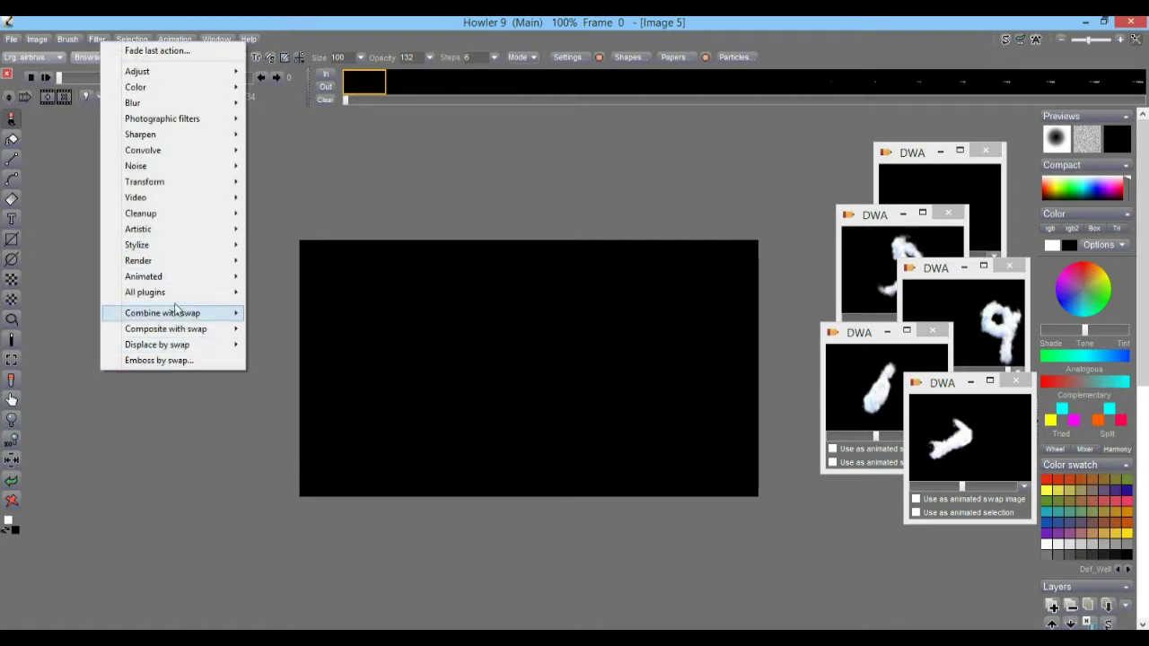
{"action": "mouse_move", "coordinate": [179, 278]}
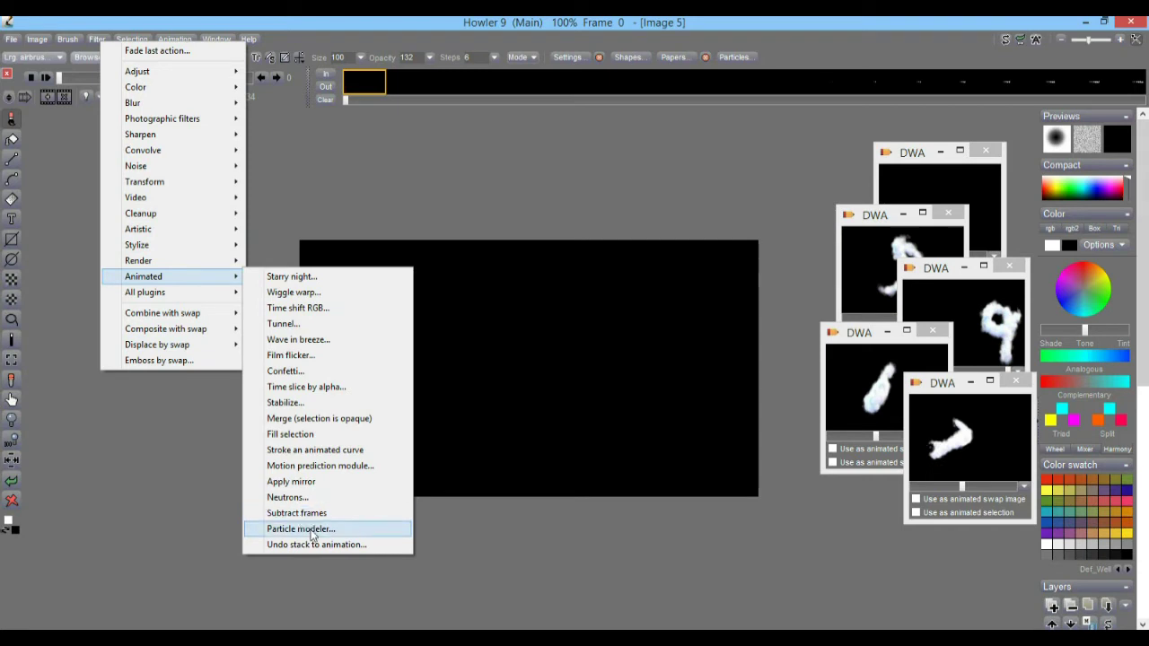
{"action": "left_click", "coordinate": [760, 422]}
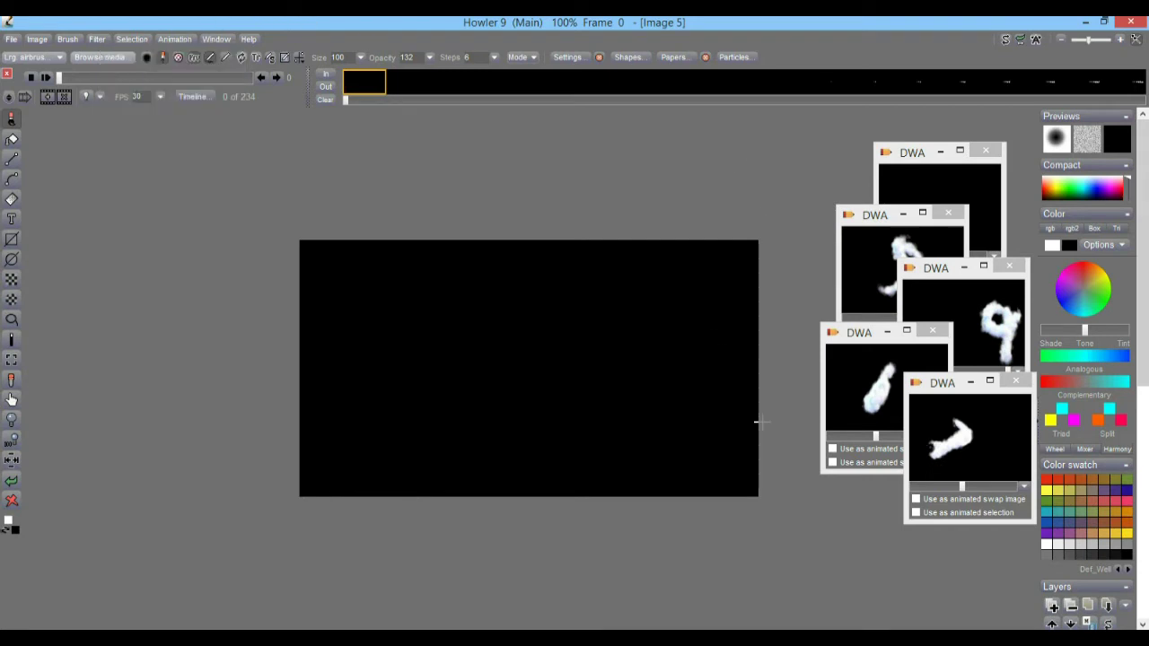
Restore the stored animation with the black thumbnail, play it back and scrub to frame 223.
{"action": "double_click", "coordinate": [958, 180]}
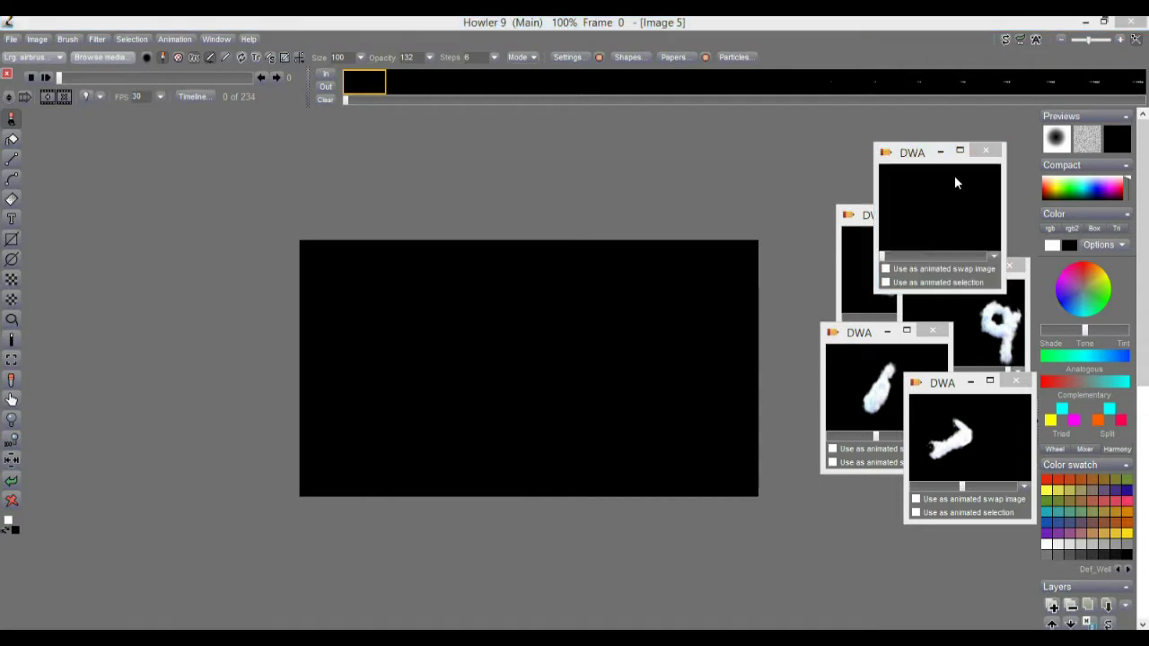
{"action": "left_click", "coordinate": [614, 372]}
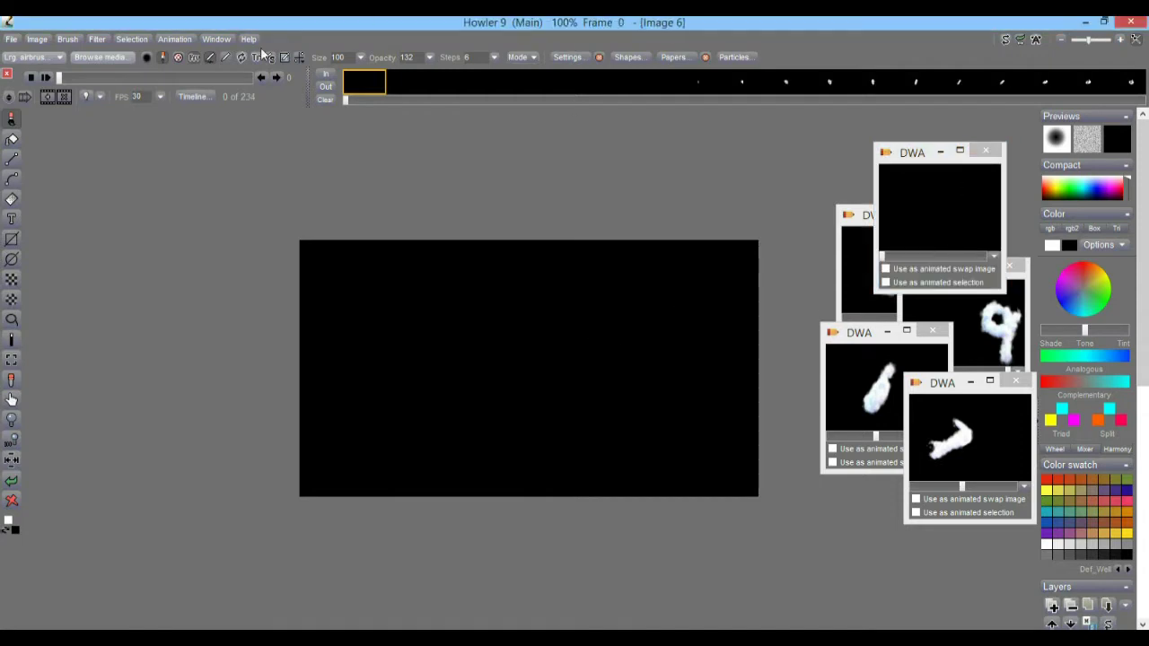
{"action": "mouse_move", "coordinate": [63, 79]}
{"action": "left_mouse_down"}
{"action": "mouse_move", "coordinate": [234, 84]}
{"action": "mouse_move", "coordinate": [59, 79]}
{"action": "left_mouse_up"}
{"action": "left_click", "coordinate": [49, 78]}
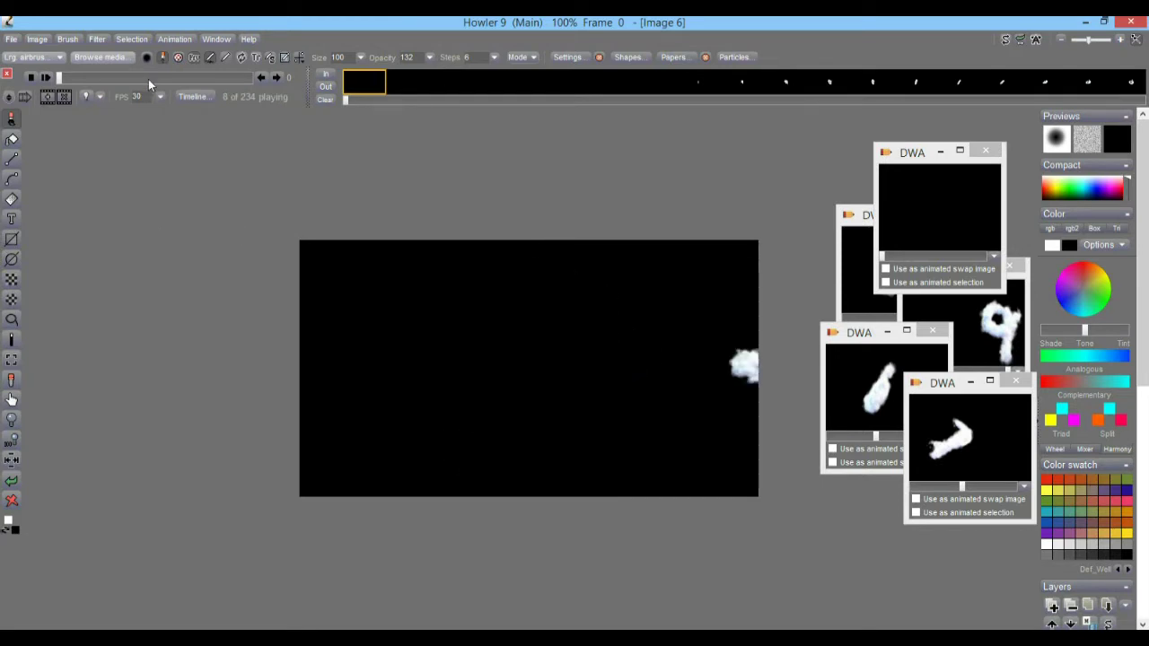
{"action": "left_click_drag", "start_coordinate": [148, 79], "coordinate": [232, 77]}
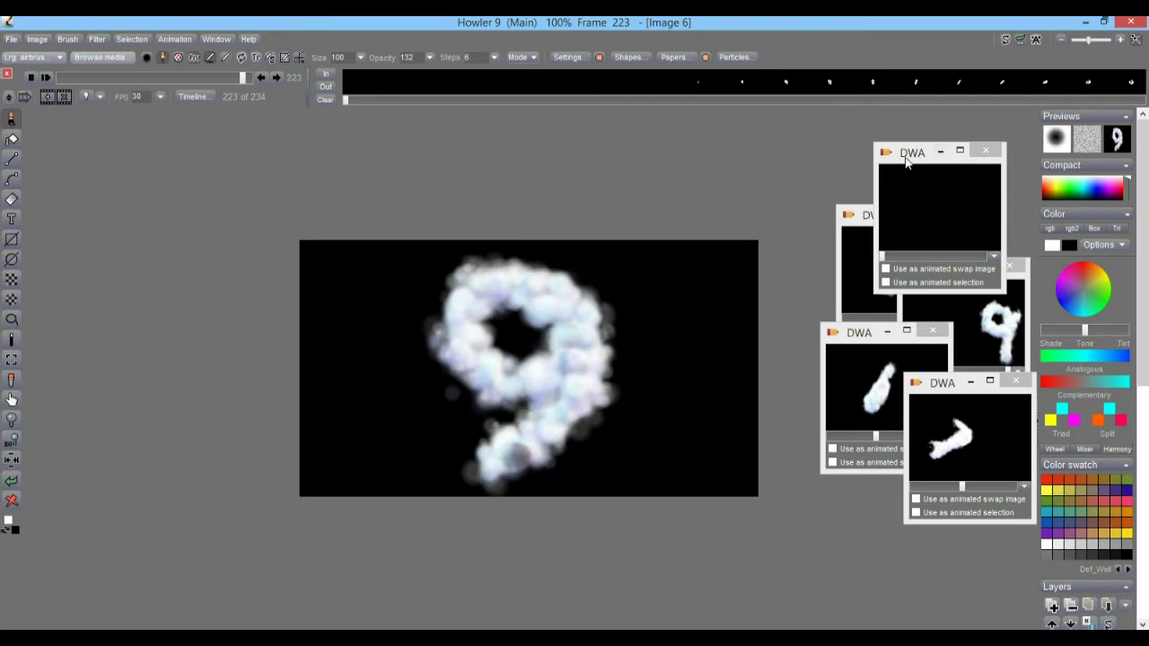
Spread out the two uppermost stored-animation windows, restore the one showing a tilted 9, and review it up to frame 130.
{"action": "left_click_drag", "start_coordinate": [912, 154], "coordinate": [1017, 130]}
{"action": "left_click_drag", "start_coordinate": [864, 215], "coordinate": [813, 133]}
{"action": "double_click", "coordinate": [866, 196]}
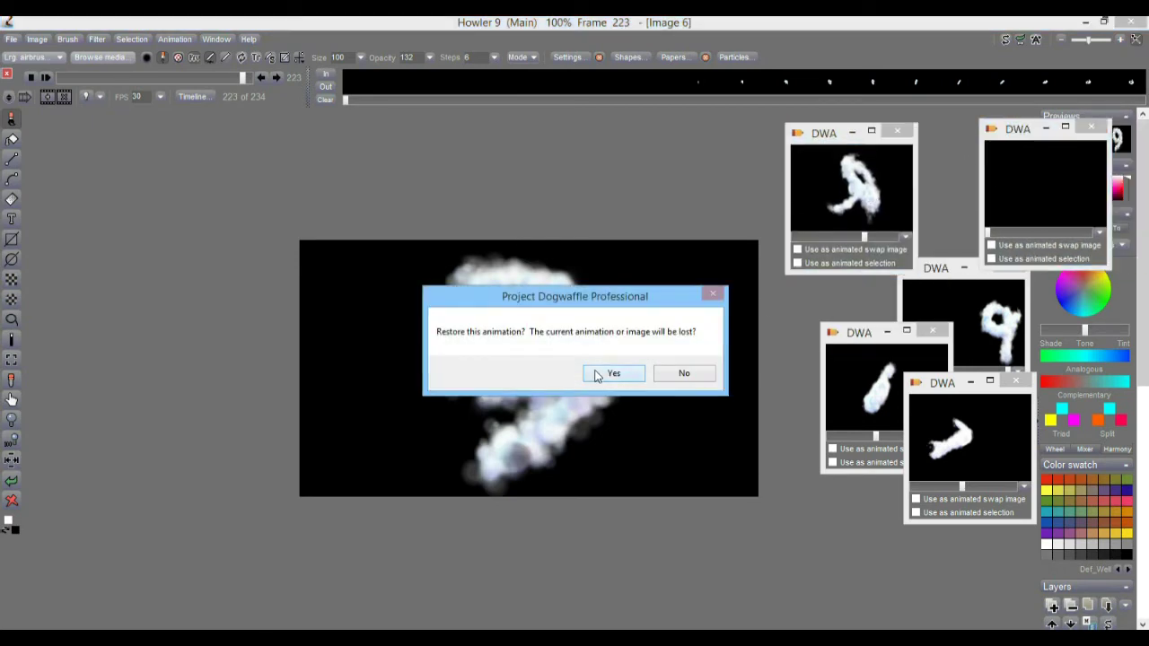
{"action": "left_click", "coordinate": [597, 375]}
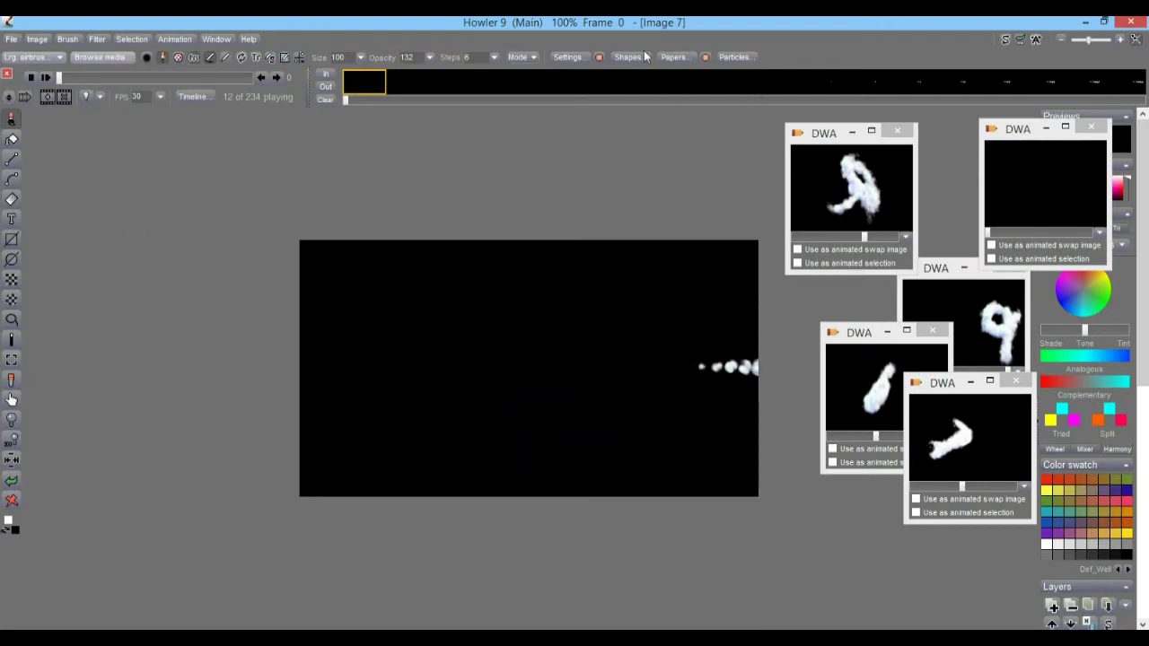
{"action": "left_click", "coordinate": [167, 77]}
Move the stored animation showing the upright 9 clear of the others, restore it, and review it by playback and scrubbing.
{"action": "left_click_drag", "start_coordinate": [949, 283], "coordinate": [910, 210]}
{"action": "key", "text": "ctrl+n"}
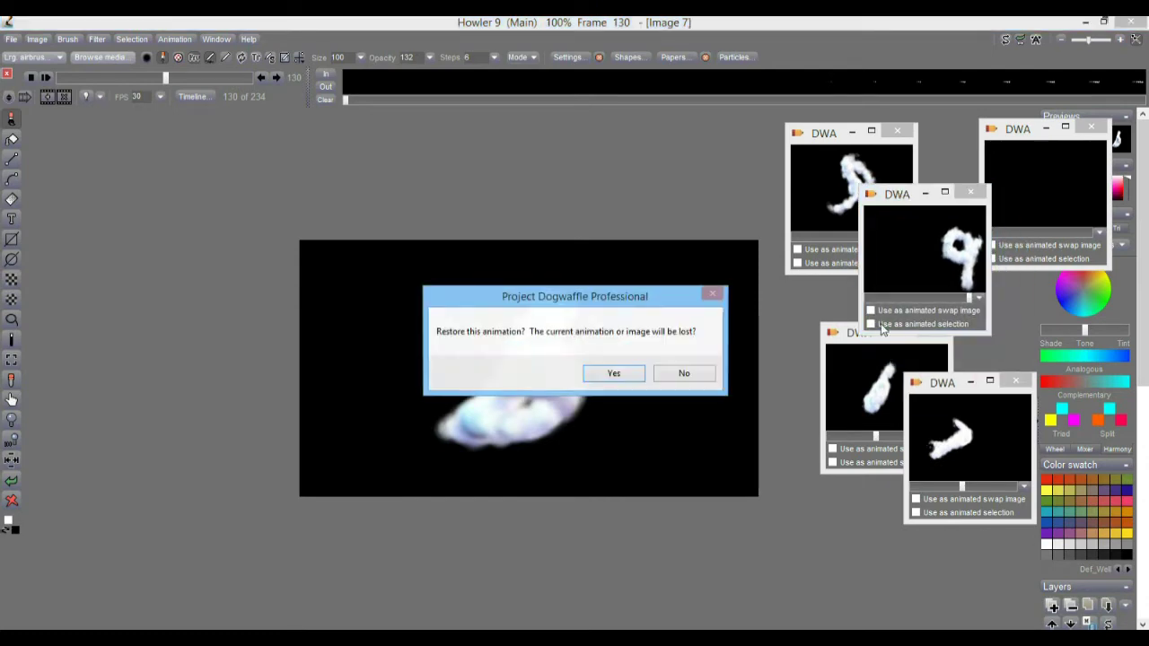
{"action": "left_click", "coordinate": [619, 375]}
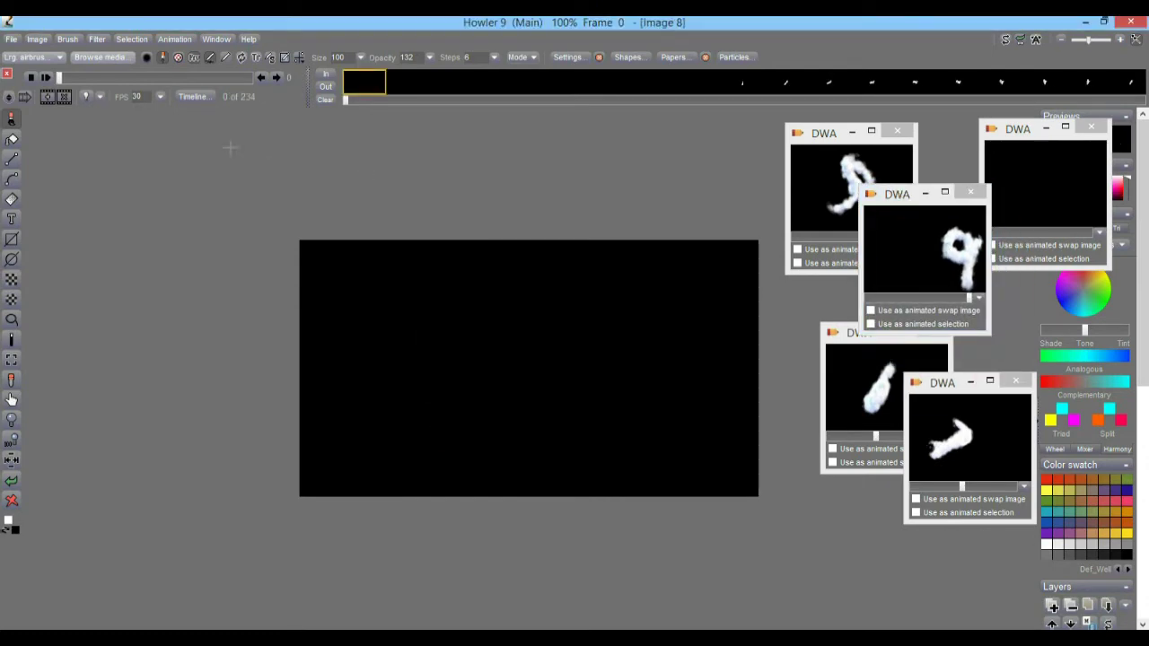
{"action": "key", "text": "space"}
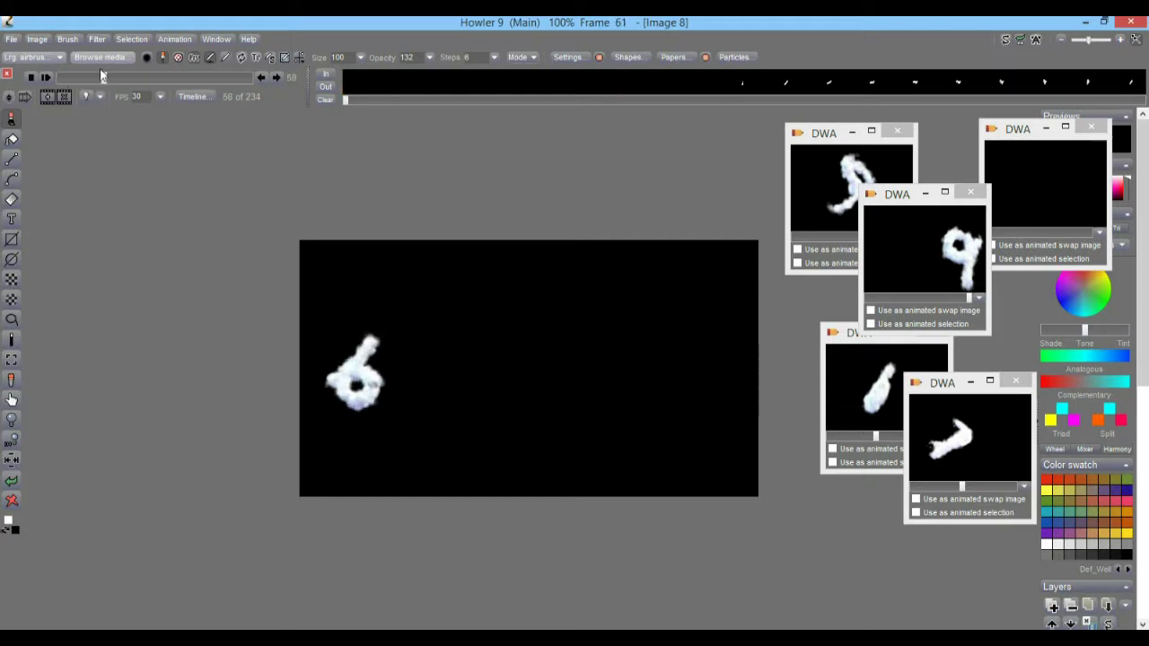
{"action": "left_click", "coordinate": [49, 79]}
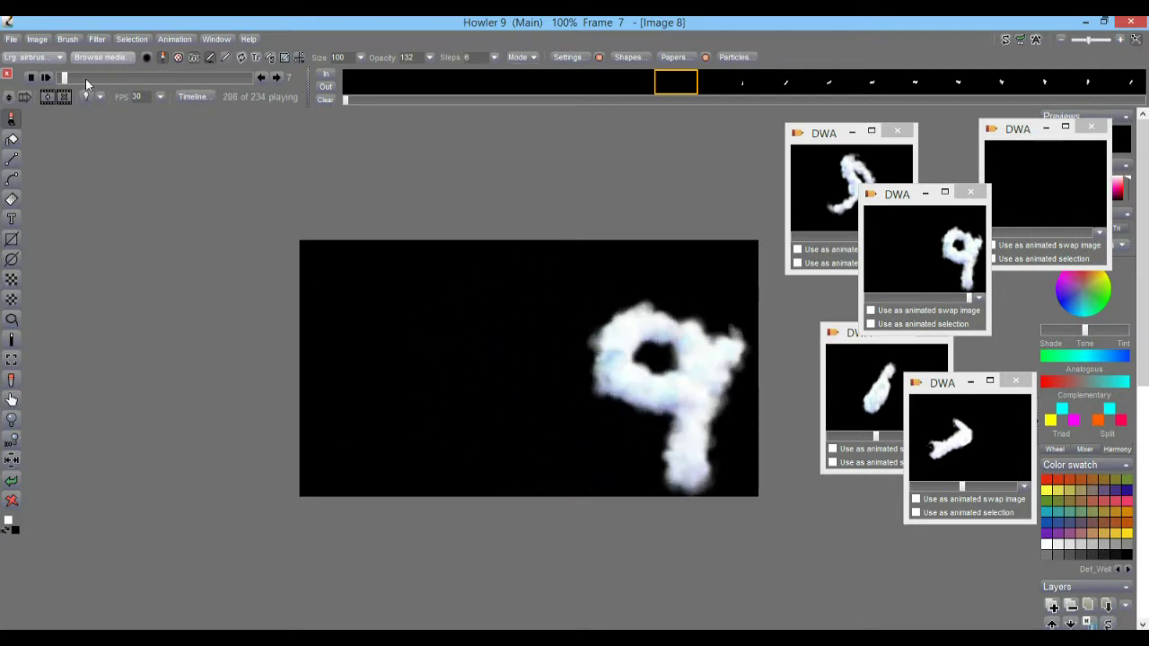
{"action": "mouse_move", "coordinate": [228, 75]}
{"action": "left_mouse_down"}
{"action": "mouse_move", "coordinate": [244, 77]}
{"action": "mouse_move", "coordinate": [227, 79]}
{"action": "left_mouse_up"}
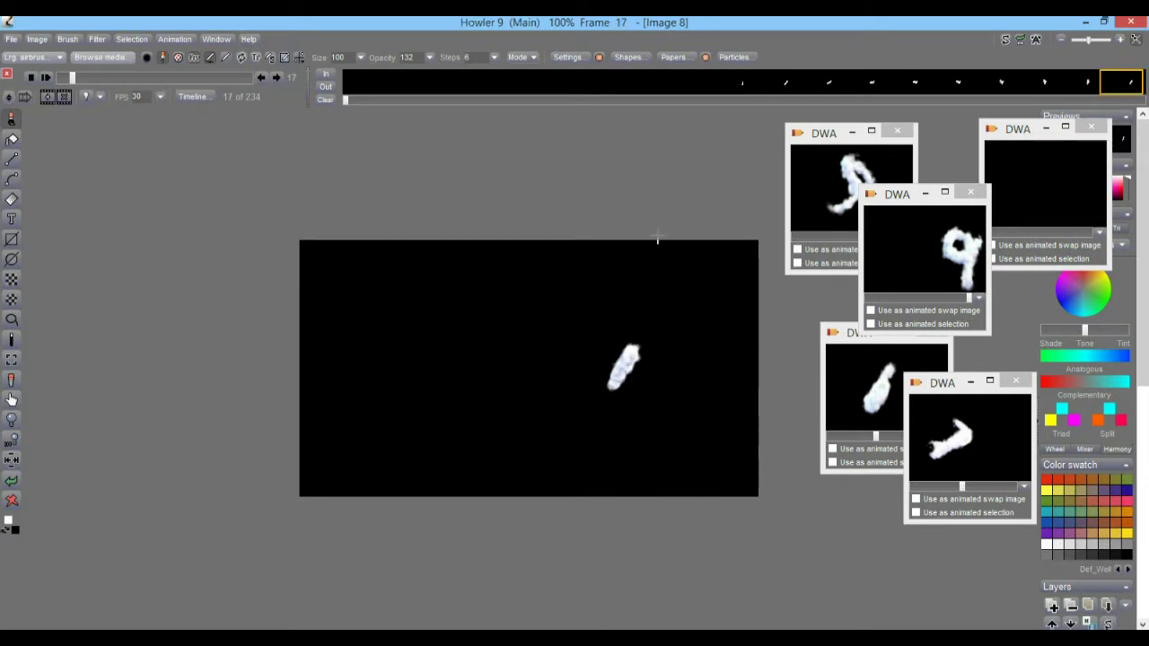
Restore the stored animation showing the elongated diagonal cloud and examine it up close through playback and scrubbing.
{"action": "double_click", "coordinate": [889, 388]}
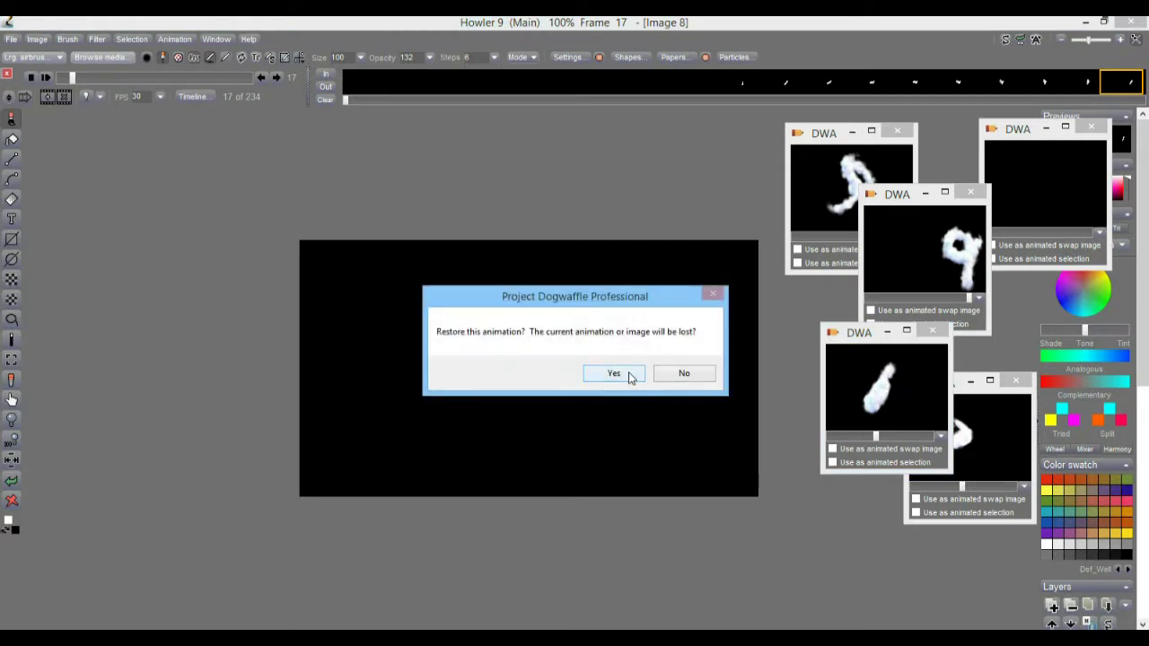
{"action": "left_click", "coordinate": [628, 377]}
{"action": "left_click_drag", "start_coordinate": [76, 79], "coordinate": [226, 78]}
{"action": "left_click_drag", "start_coordinate": [273, 288], "coordinate": [56, 297]}
{"action": "scroll", "coordinate": [565, 341], "scroll_direction": "up", "scroll_amount": 5}
{"action": "scroll", "coordinate": [565, 341], "scroll_direction": "down", "scroll_amount": 3}
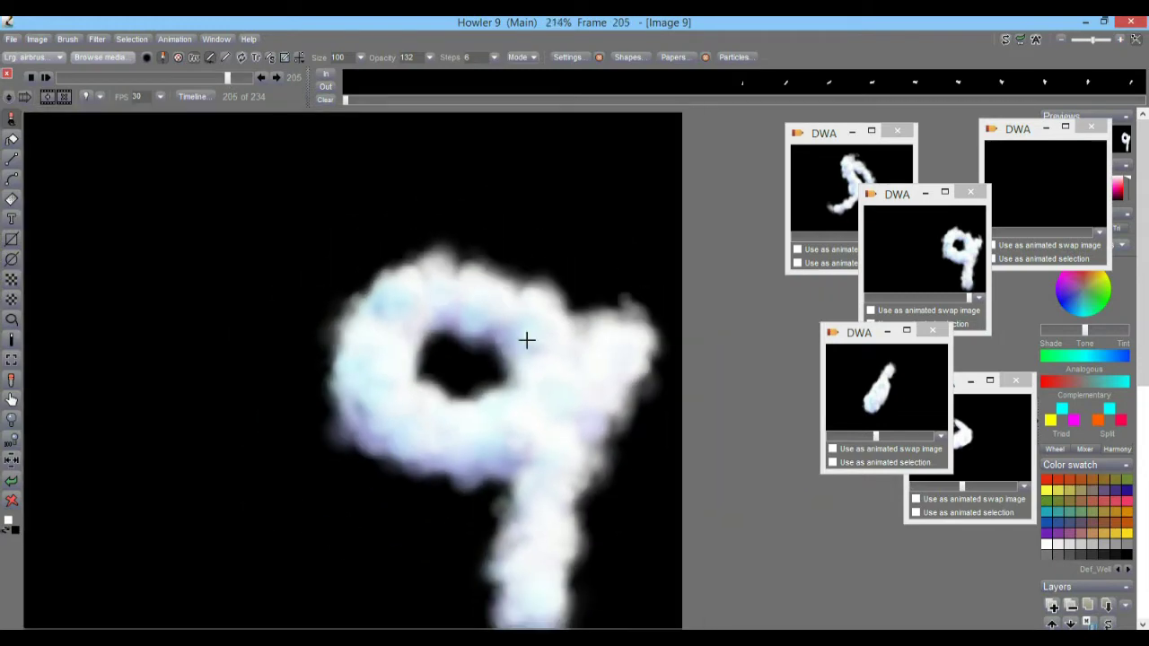
{"action": "left_click", "coordinate": [45, 76]}
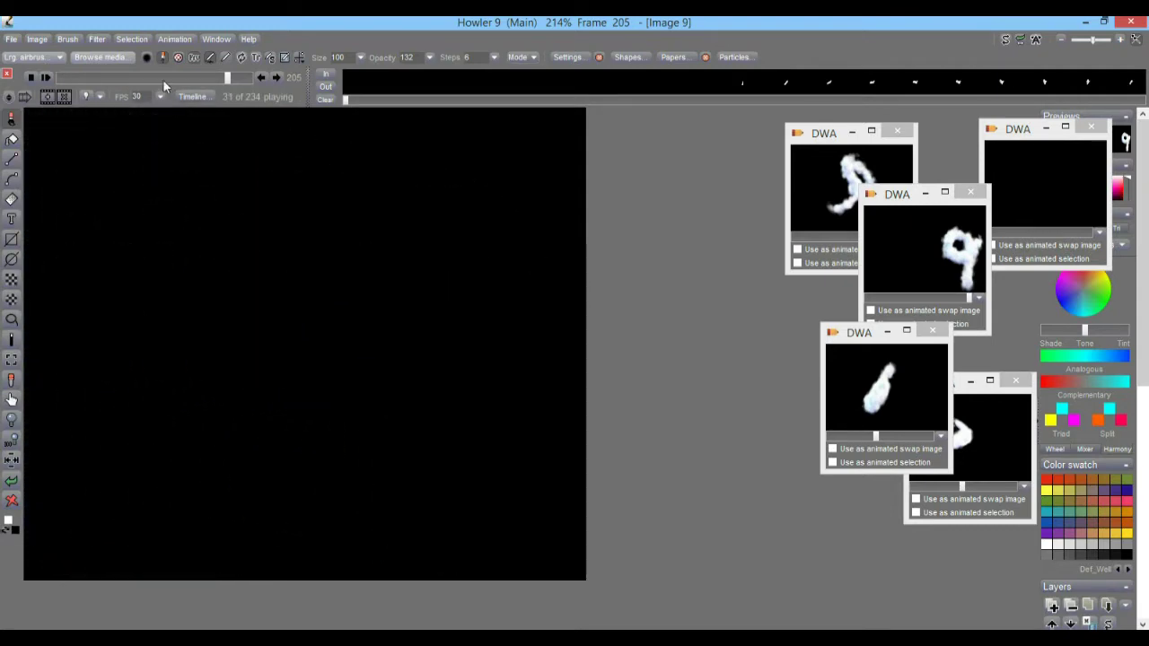
{"action": "left_click_drag", "start_coordinate": [162, 79], "coordinate": [159, 79]}
Restore the stored animation showing the hooked cloud shape, play it and return to frame 0.
{"action": "double_click", "coordinate": [975, 437]}
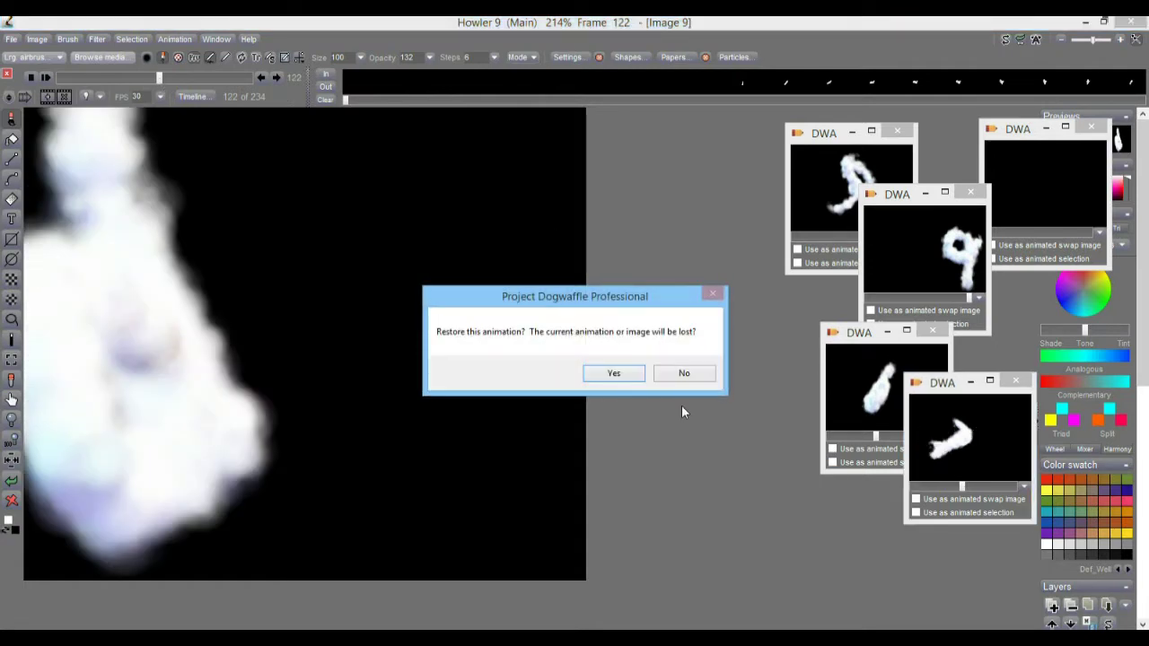
{"action": "left_click", "coordinate": [615, 376]}
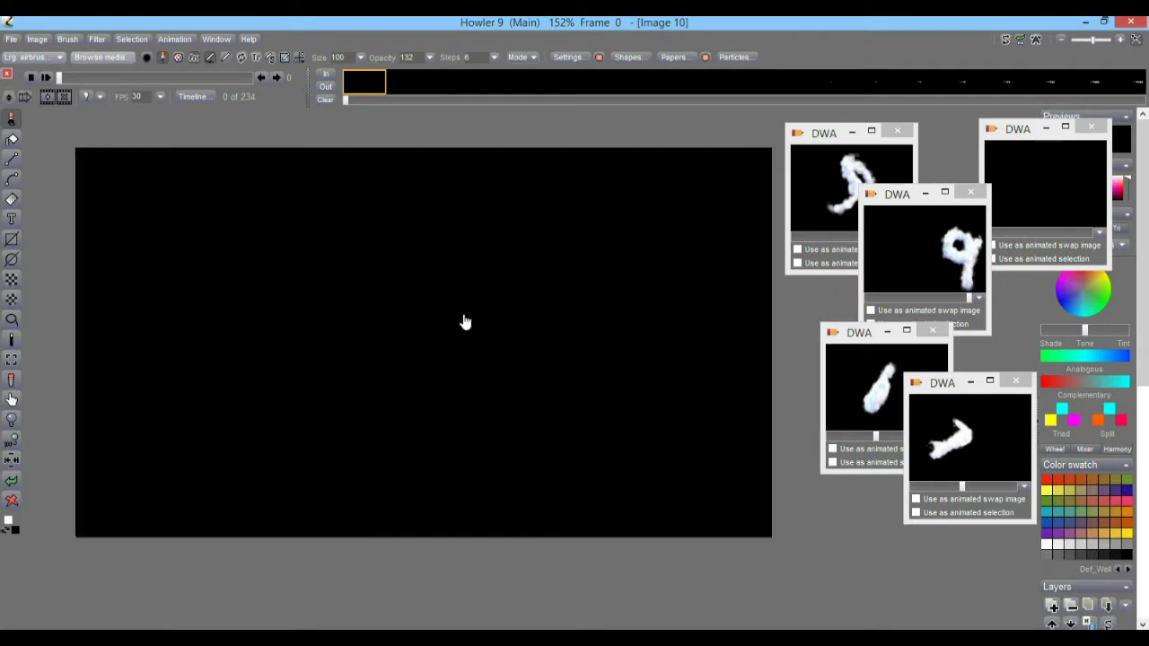
{"action": "left_click", "coordinate": [47, 78]}
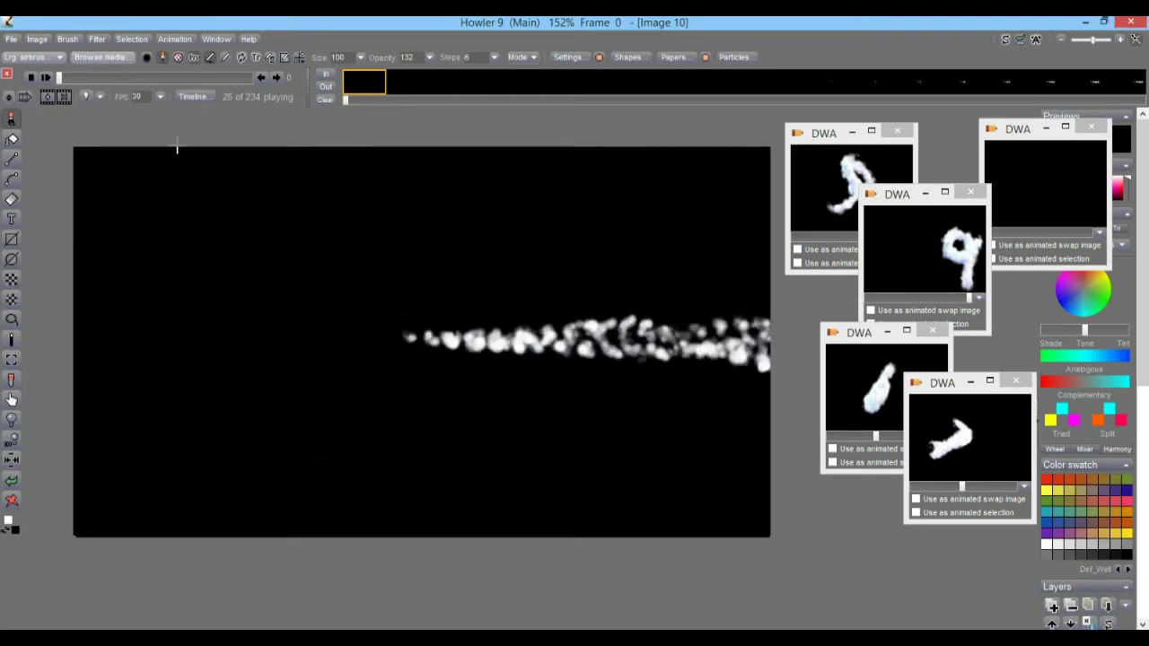
{"action": "mouse_move", "coordinate": [103, 76]}
{"action": "left_mouse_down"}
{"action": "mouse_move", "coordinate": [231, 77]}
{"action": "mouse_move", "coordinate": [60, 76]}
{"action": "left_mouse_up"}
{"action": "left_click", "coordinate": [360, 91]}
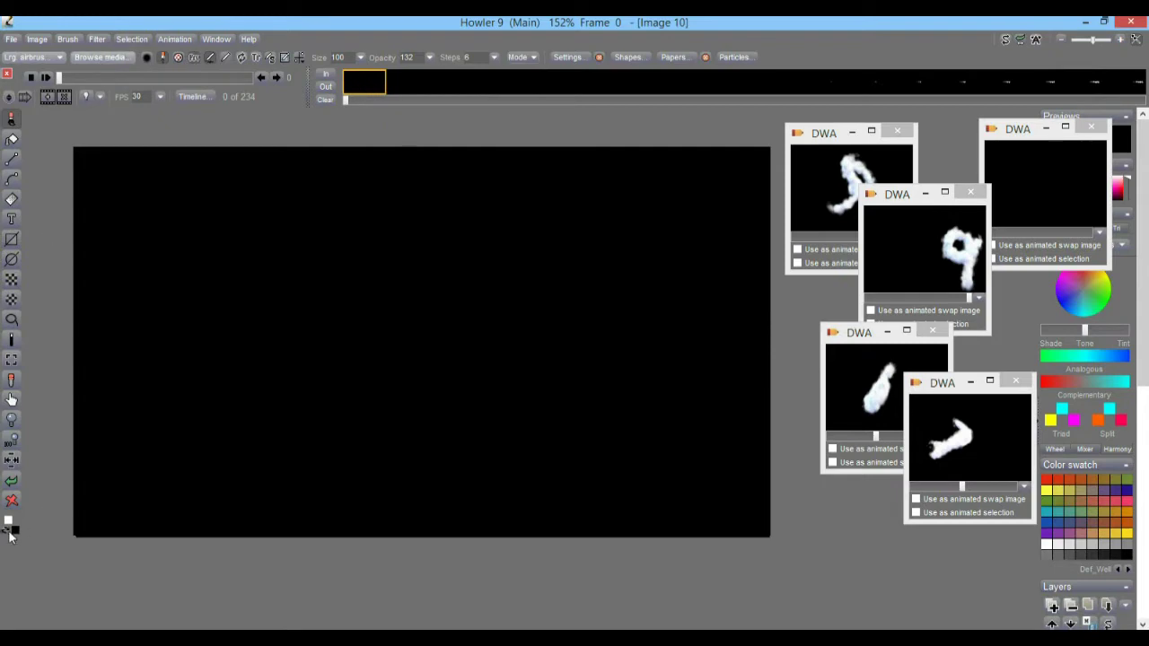
Create a new 234-frame animation at 30 fps from the current black frame, freeing the existing animation.
{"action": "left_click", "coordinate": [166, 40]}
{"action": "left_click", "coordinate": [207, 48]}
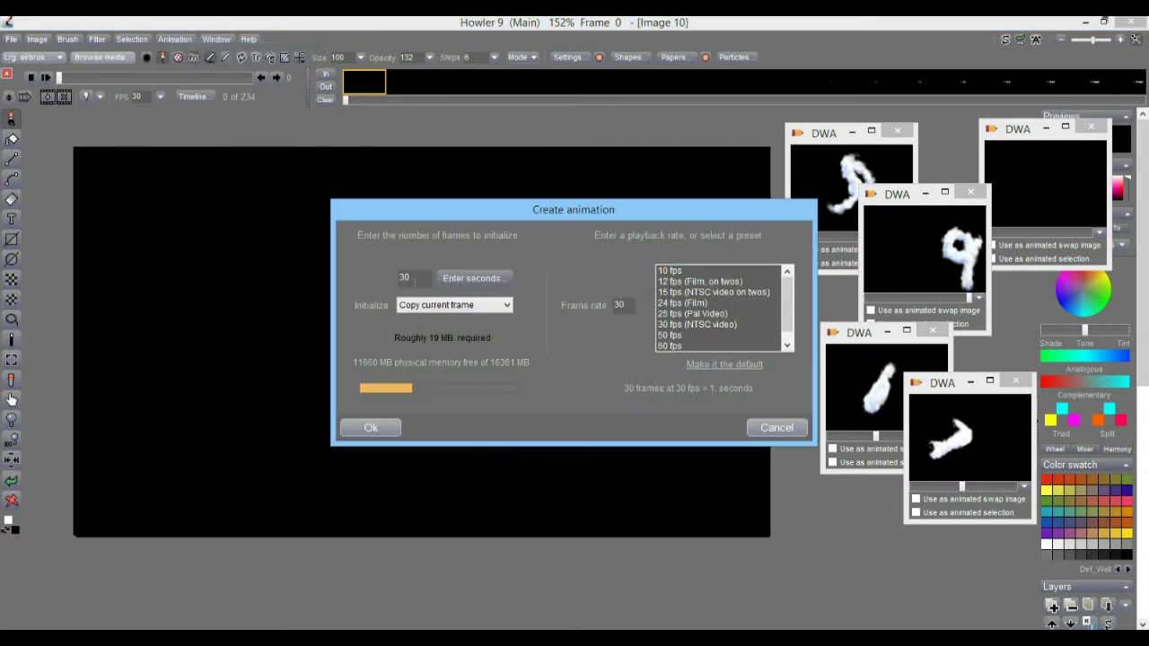
{"action": "type", "text": "234"}
{"action": "left_click", "coordinate": [384, 430]}
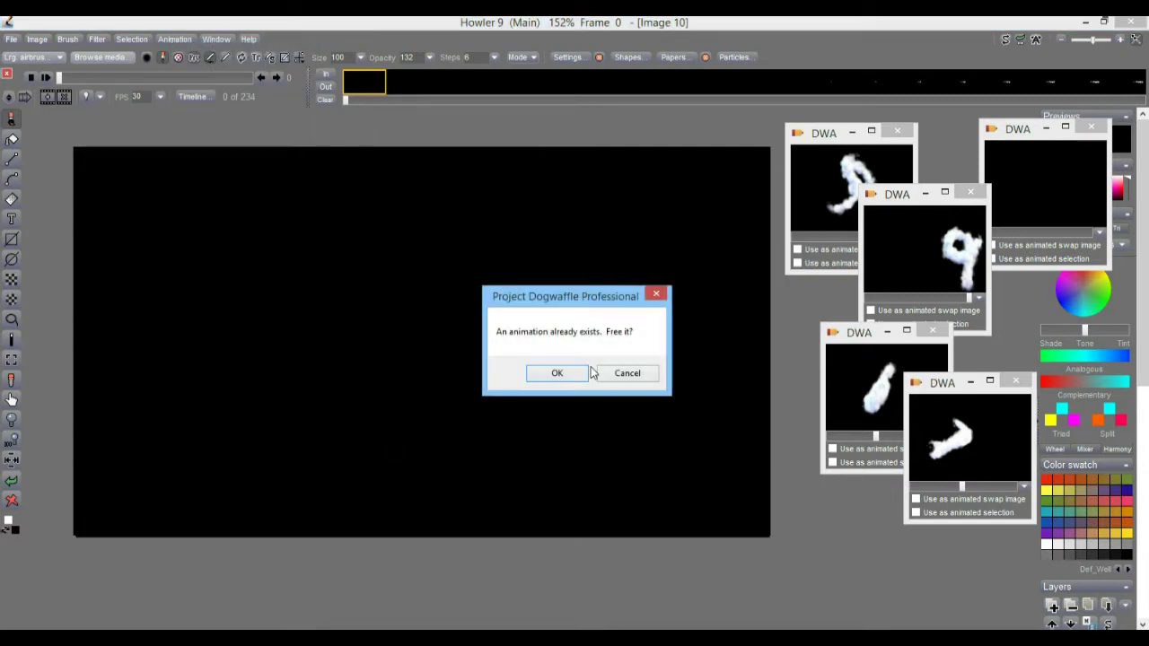
{"action": "left_click", "coordinate": [556, 372]}
{"action": "left_click", "coordinate": [96, 39]}
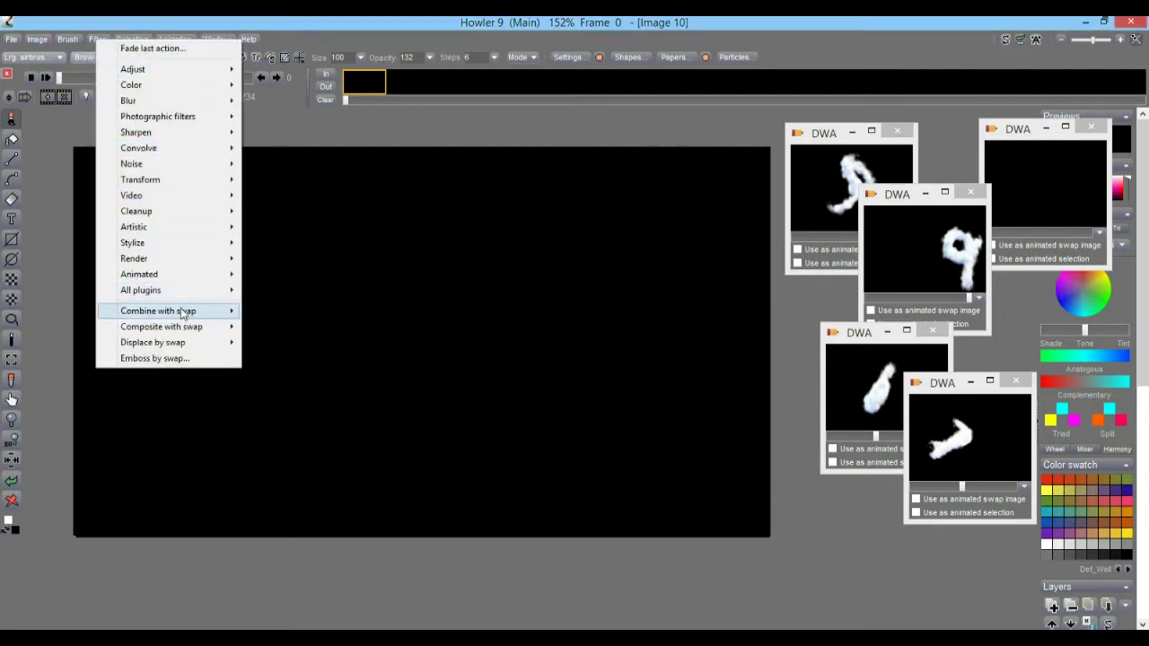
{"action": "mouse_move", "coordinate": [151, 276]}
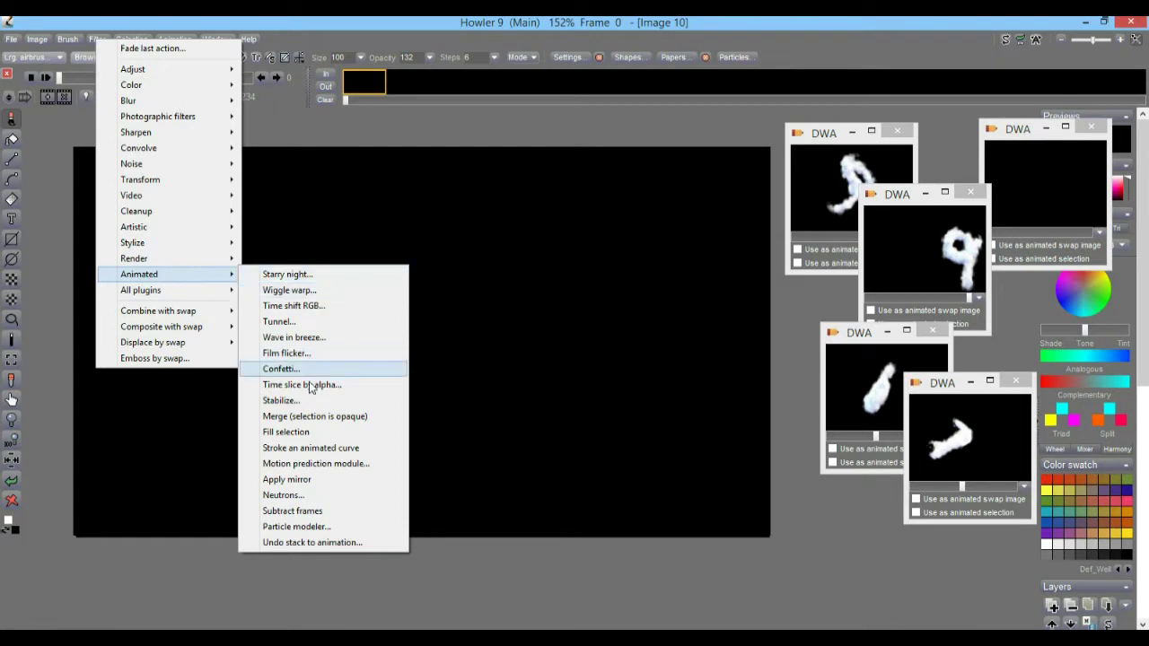
{"action": "left_click", "coordinate": [299, 528]}
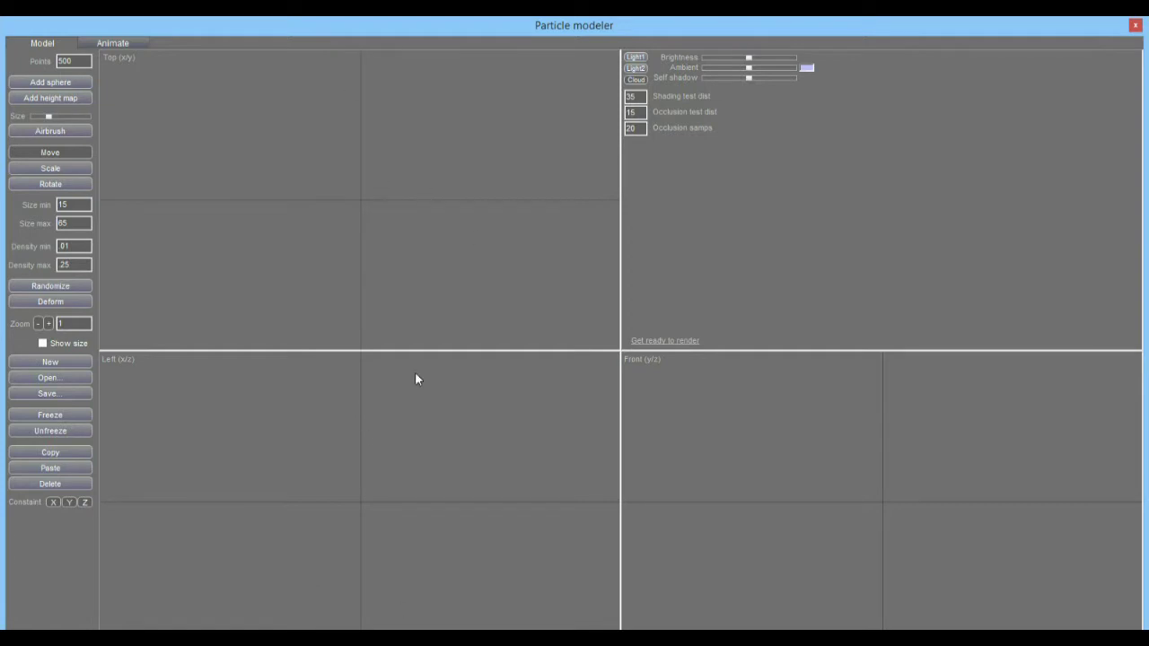
{"action": "left_click_drag", "start_coordinate": [431, 18], "coordinate": [431, 38]}
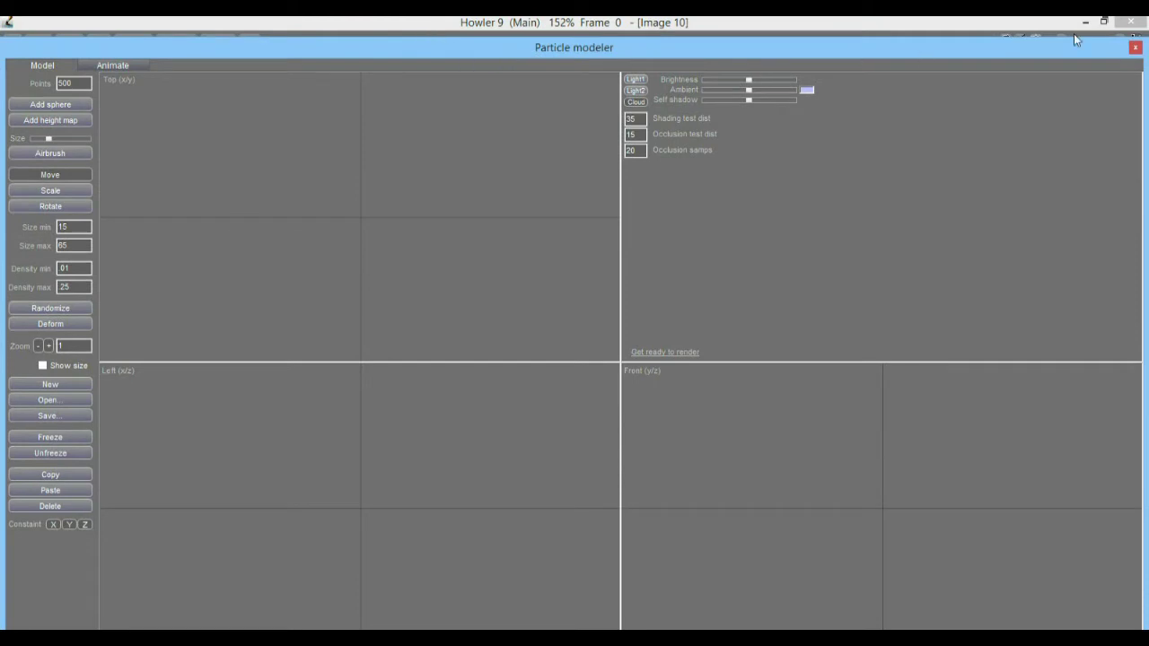
{"action": "left_click", "coordinate": [1135, 48]}
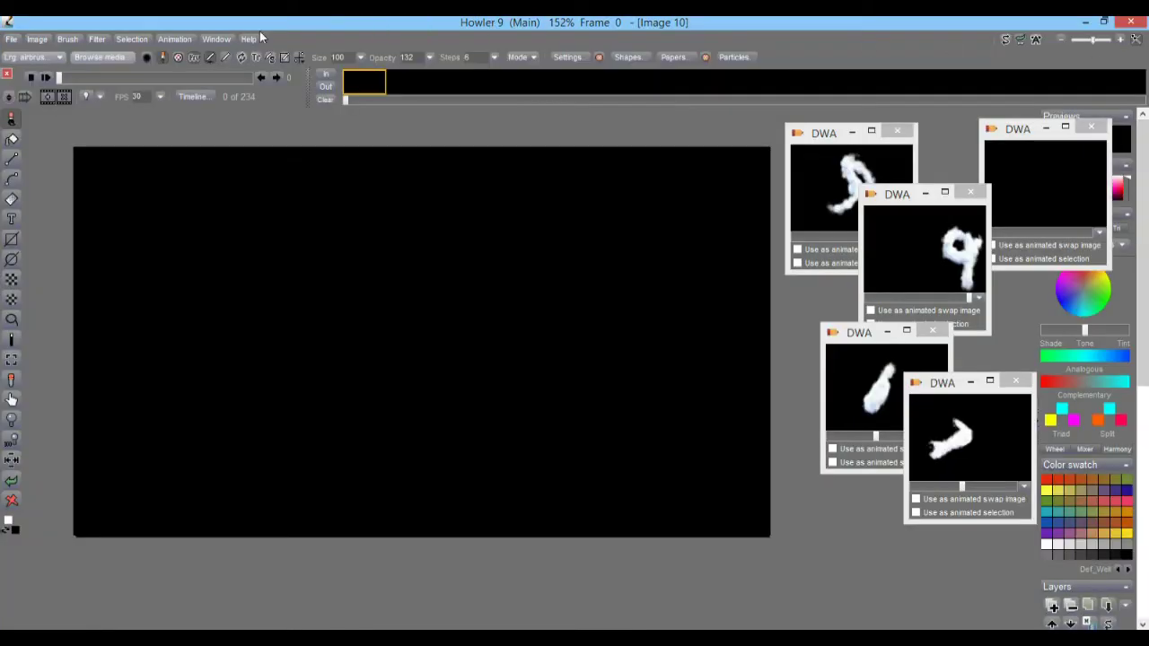
Switch compact full screen mode on to try it, and switch it back off.
{"action": "left_click", "coordinate": [218, 39]}
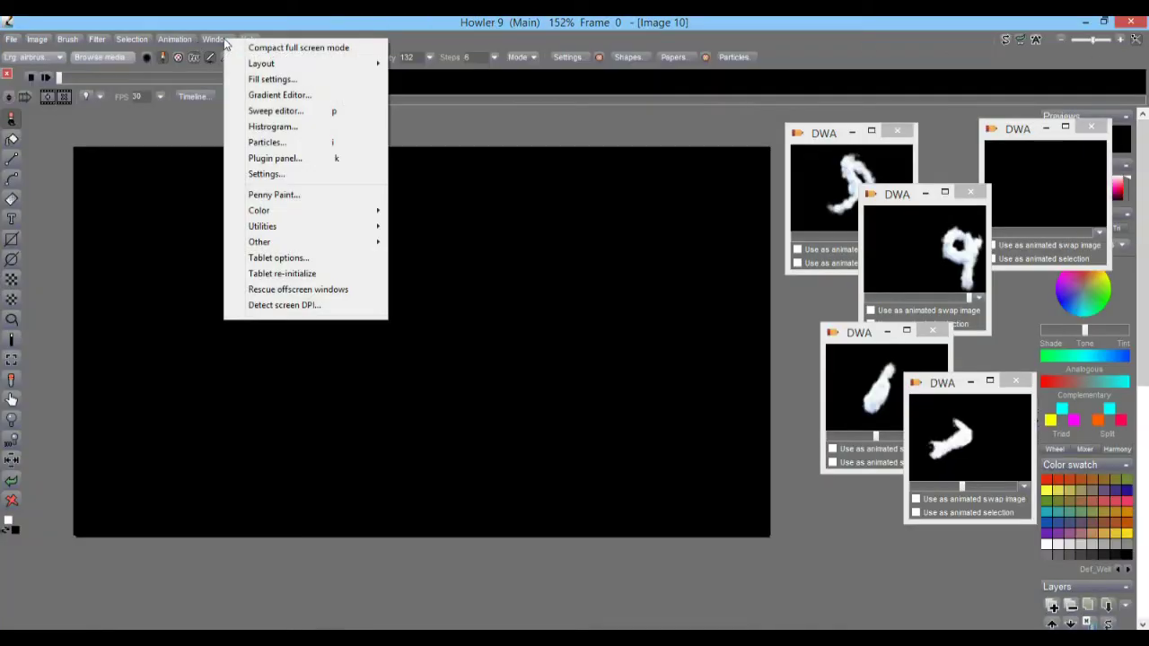
{"action": "left_click", "coordinate": [288, 49]}
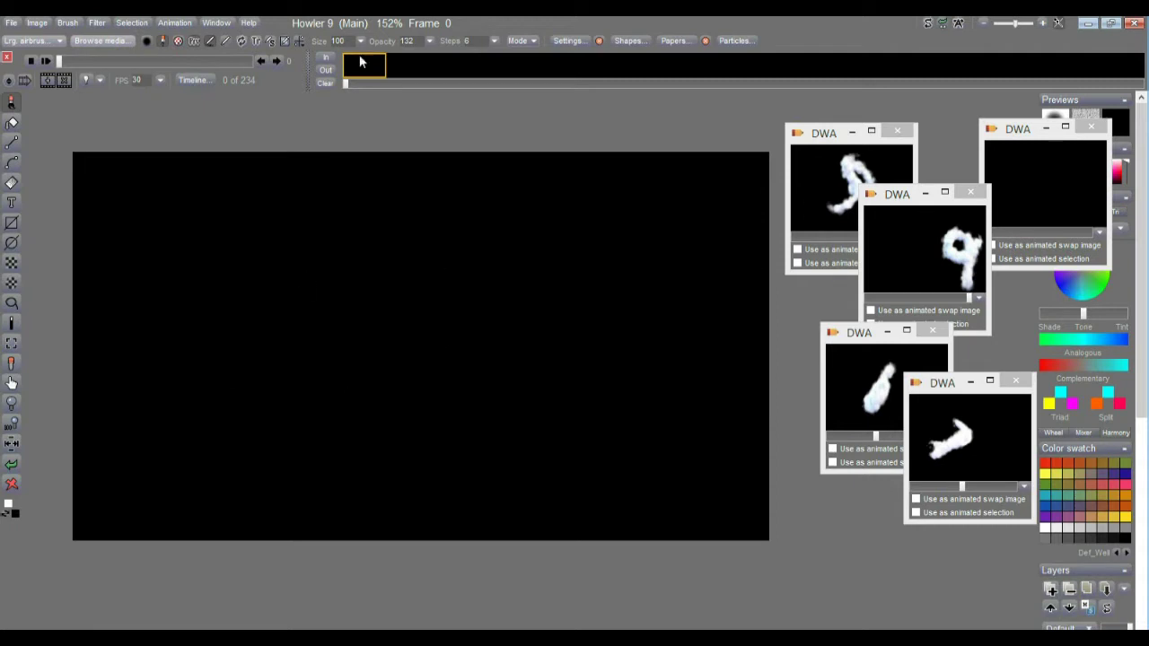
{"action": "left_click", "coordinate": [229, 27]}
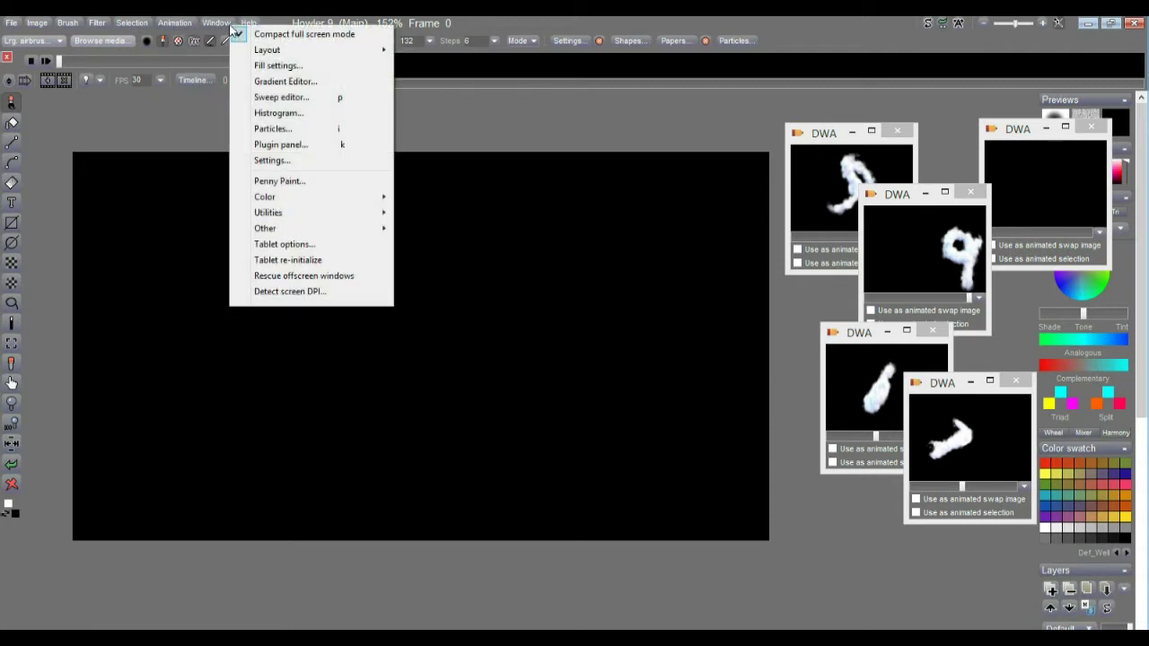
{"action": "left_click", "coordinate": [279, 34]}
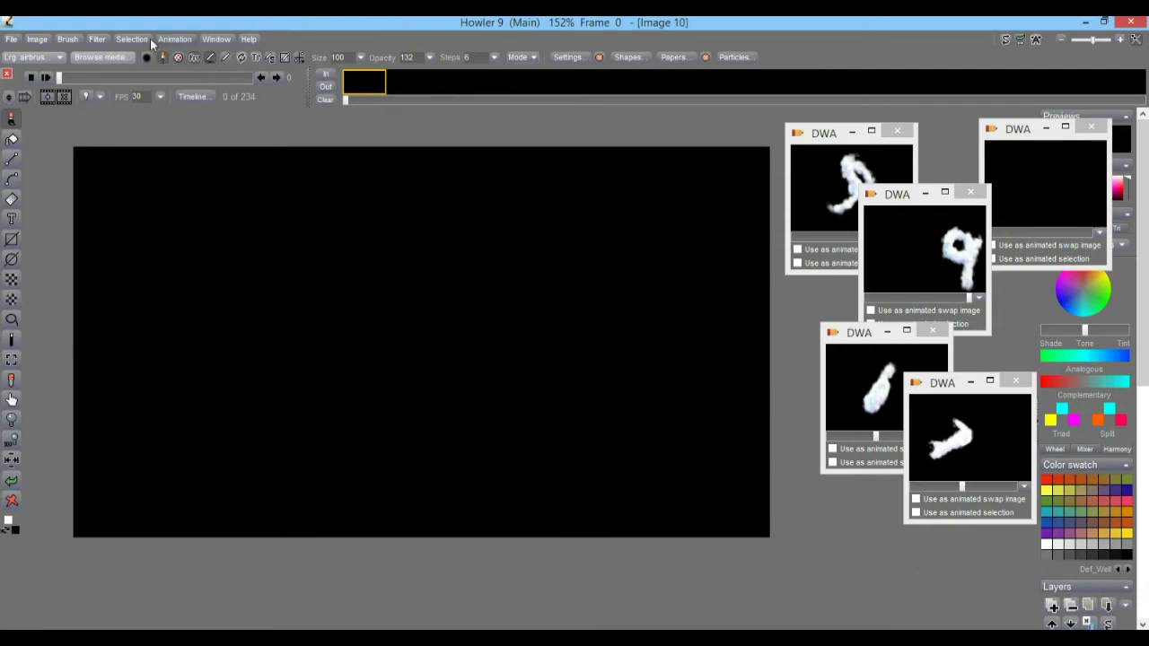
Open the Particle modeler for the blank animation.
{"action": "left_click", "coordinate": [97, 41]}
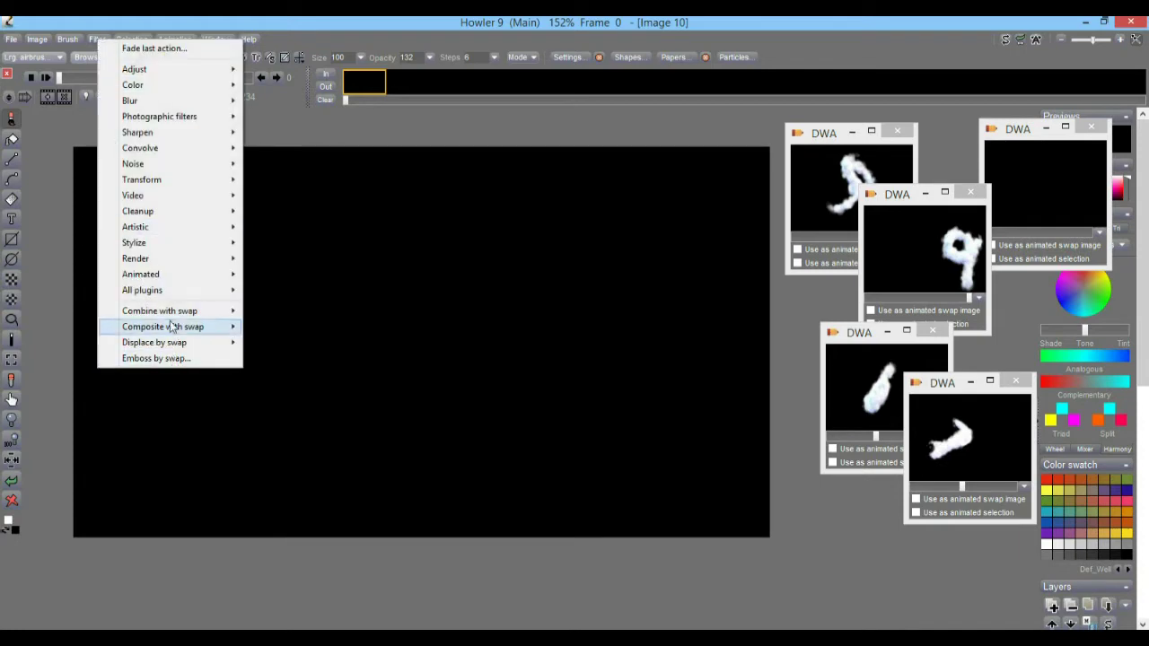
{"action": "mouse_move", "coordinate": [165, 282]}
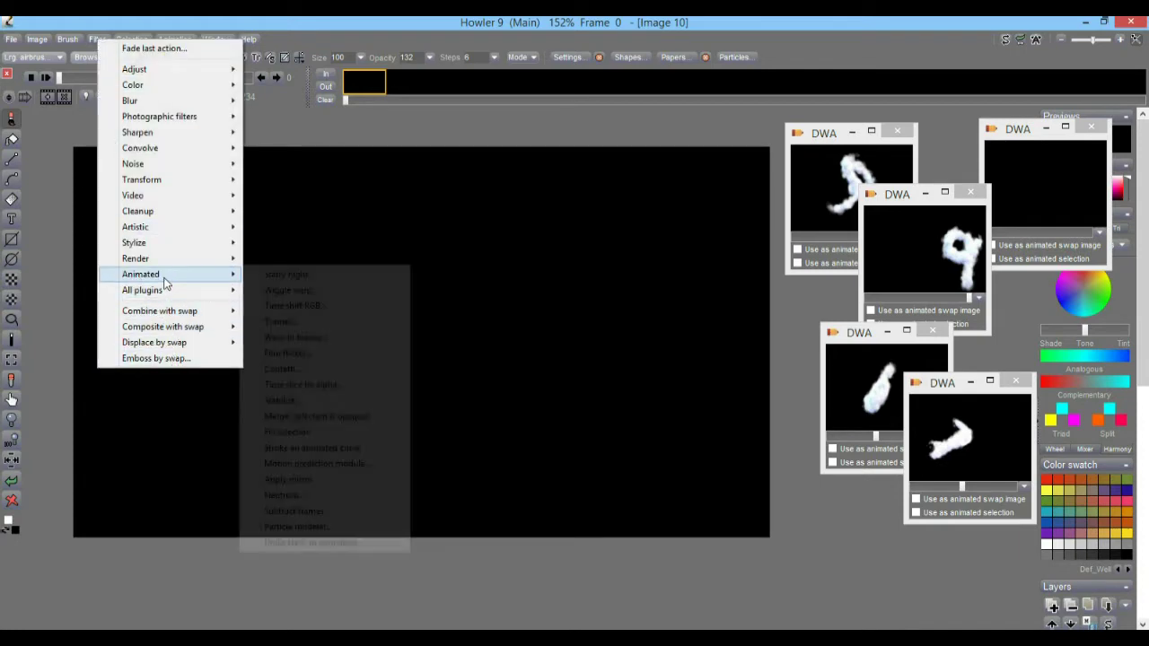
{"action": "left_click", "coordinate": [320, 530]}
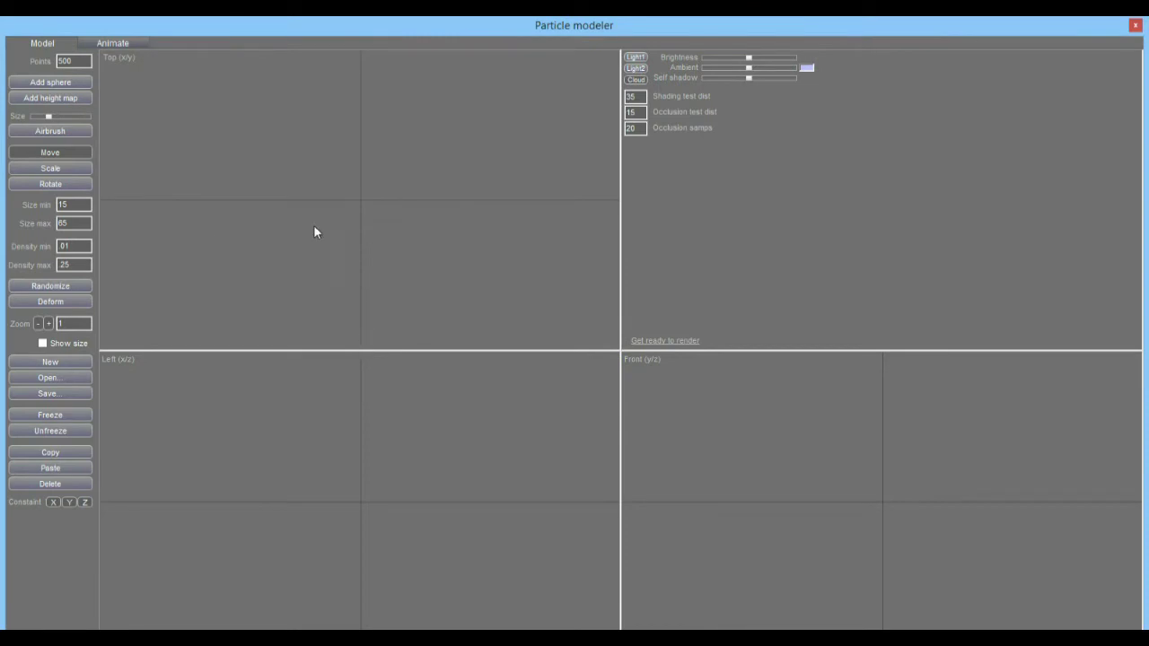
Add two 500-point particle spheres and move them apart in the top view.
{"action": "left_click", "coordinate": [64, 84]}
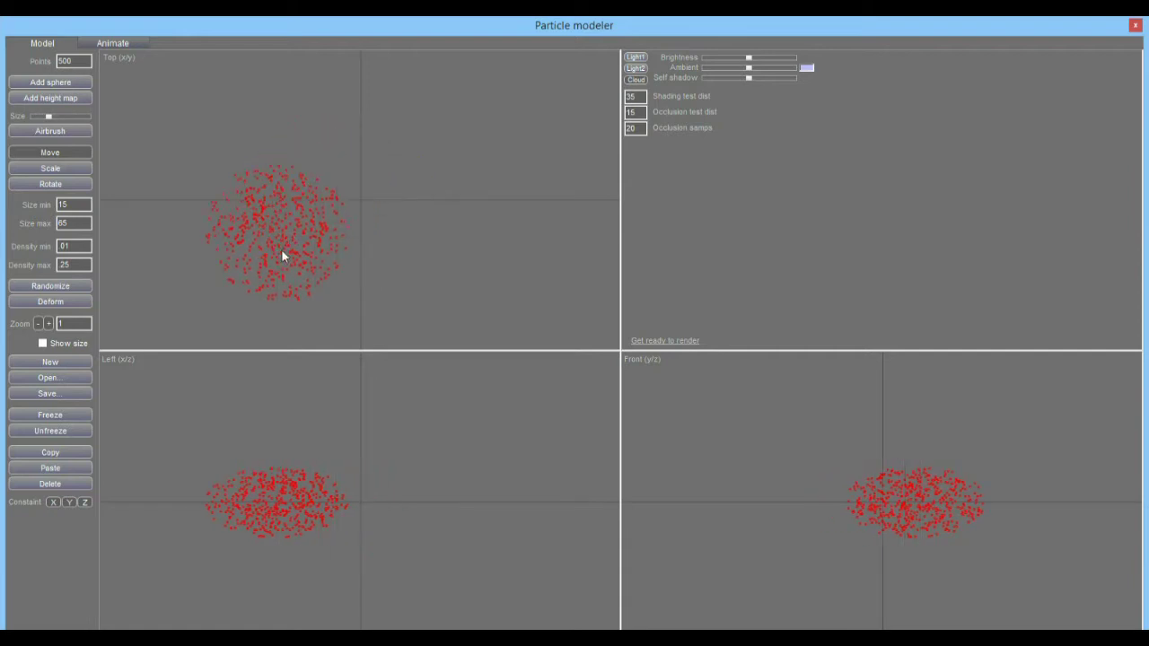
{"action": "left_click", "coordinate": [77, 84]}
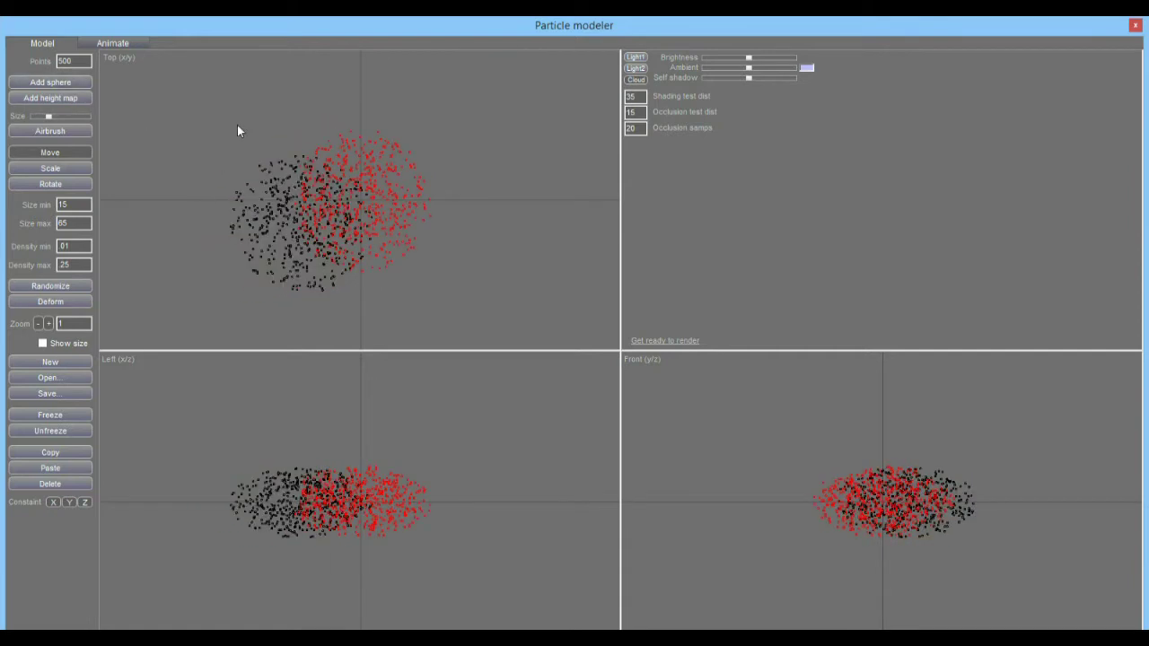
{"action": "left_click_drag", "start_coordinate": [421, 189], "coordinate": [476, 151]}
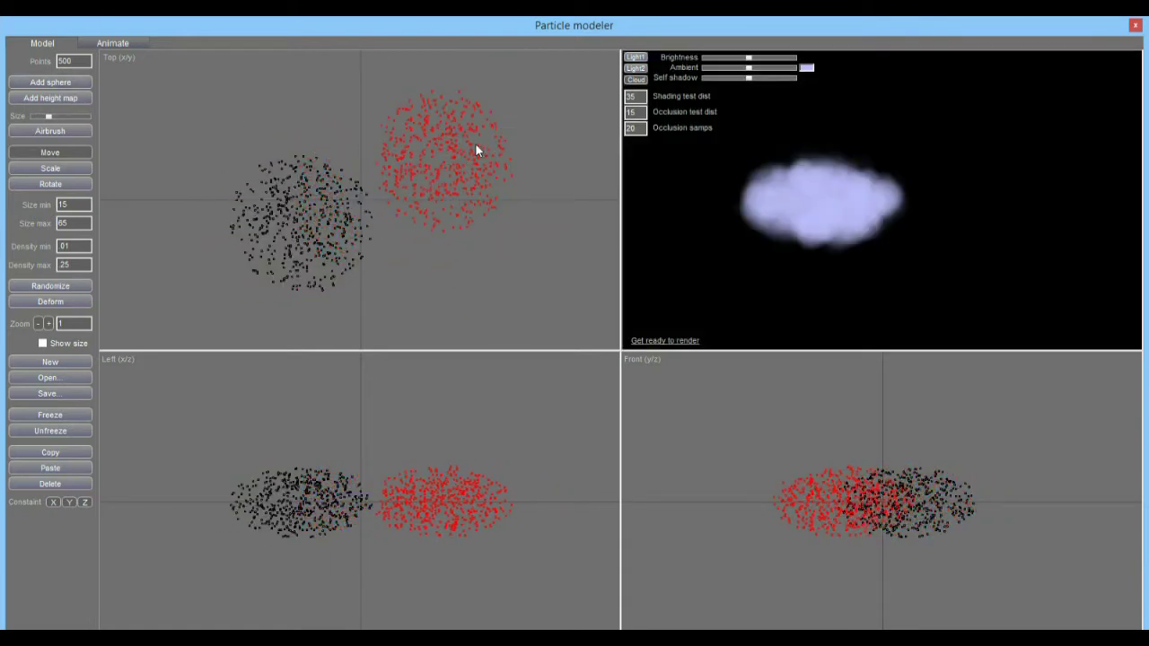
Preview the two spheres as rendered clouds, and clear the model.
{"action": "left_click", "coordinate": [654, 344]}
{"action": "left_click_drag", "start_coordinate": [834, 222], "coordinate": [876, 234]}
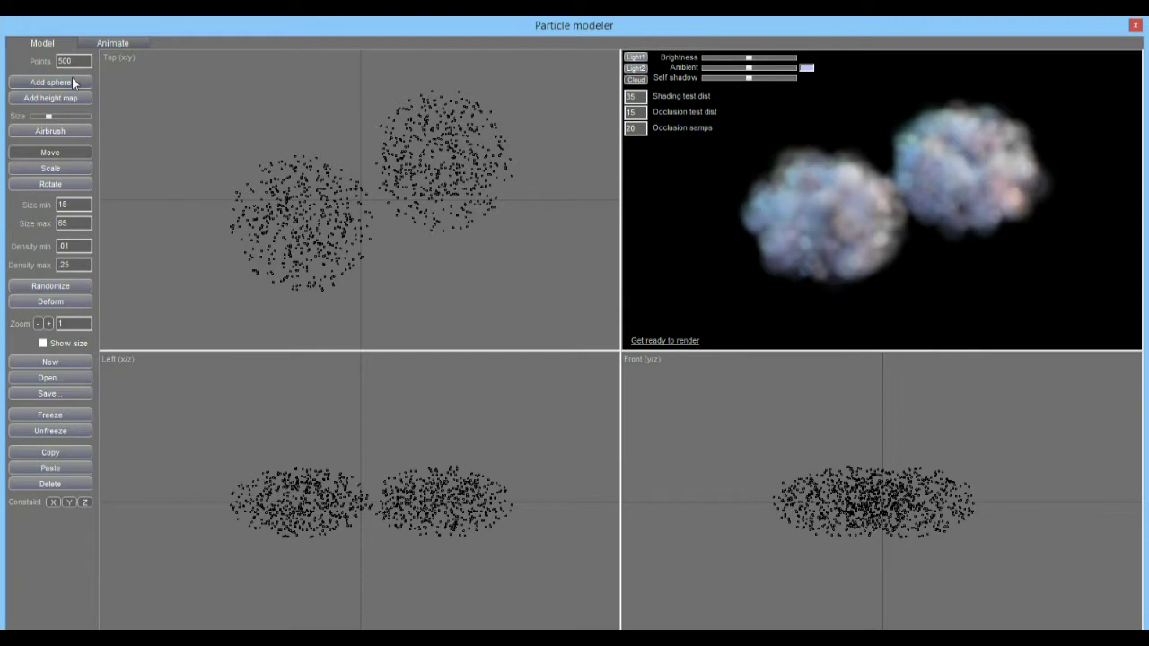
{"action": "left_click", "coordinate": [67, 362]}
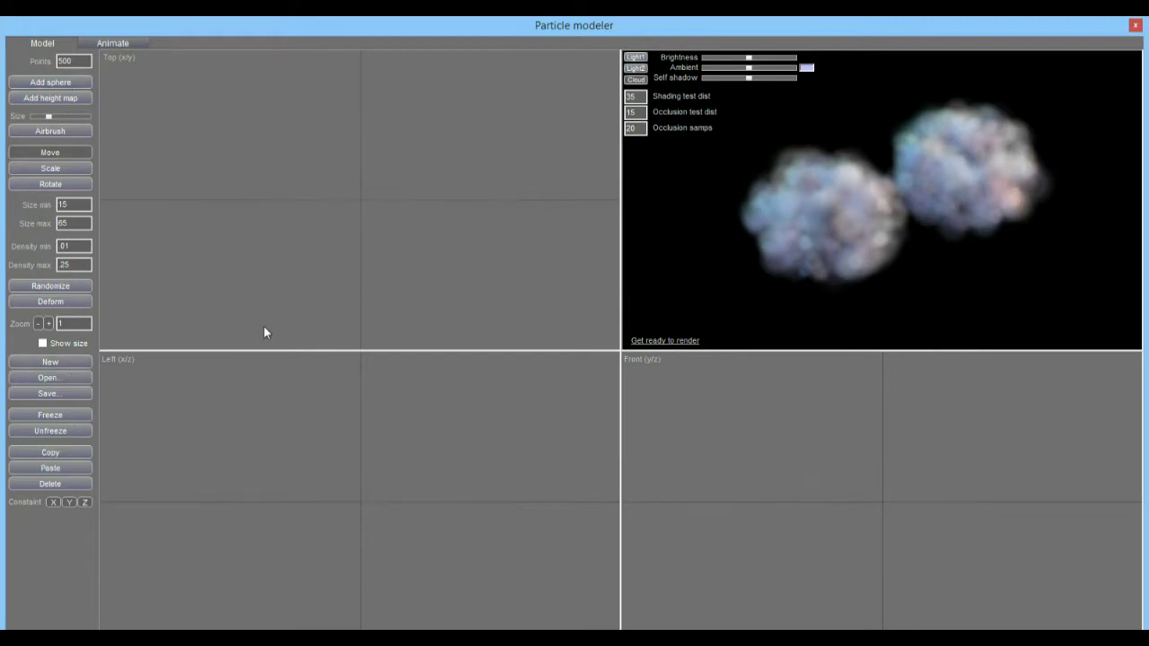
Airbrush a figure 9 of particles in the top view, and clear the model.
{"action": "left_click", "coordinate": [59, 130]}
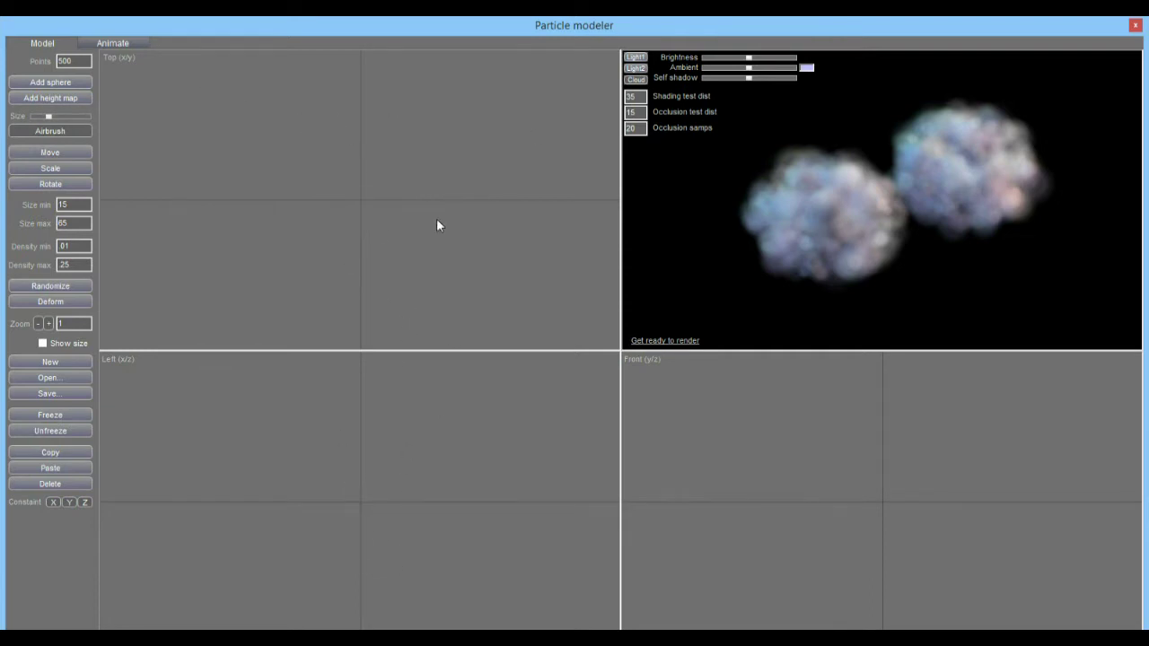
{"action": "mouse_move", "coordinate": [350, 325]}
{"action": "left_mouse_down"}
{"action": "mouse_move", "coordinate": [403, 275]}
{"action": "mouse_move", "coordinate": [437, 146]}
{"action": "mouse_move", "coordinate": [318, 75]}
{"action": "mouse_move", "coordinate": [283, 195]}
{"action": "mouse_move", "coordinate": [403, 212]}
{"action": "left_mouse_up"}
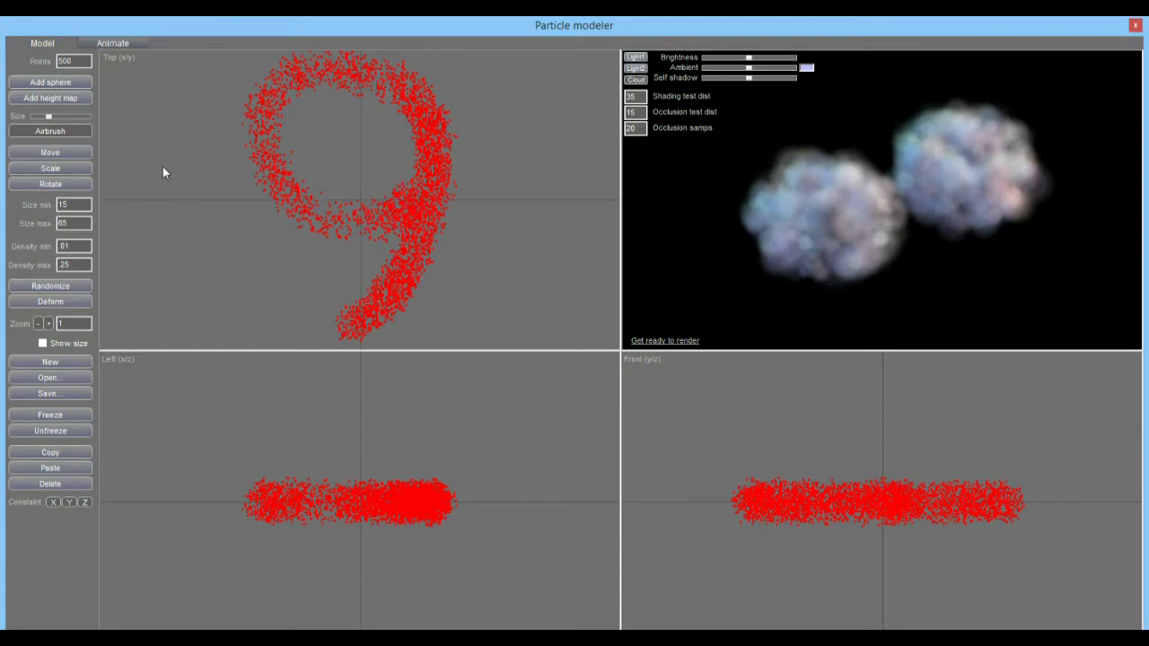
{"action": "left_click", "coordinate": [50, 363]}
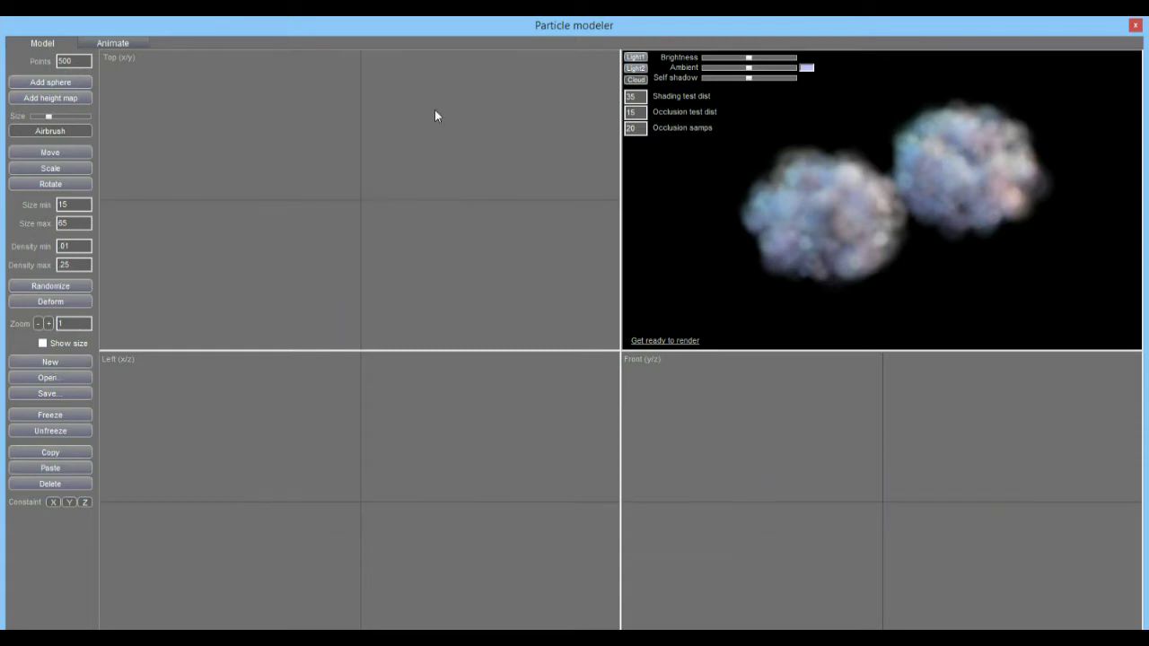
Airbrush a closed ring, a long stroke against it and a separate stroke beside it in the top view, rendering them as clouds.
{"action": "mouse_move", "coordinate": [389, 212]}
{"action": "left_mouse_down"}
{"action": "mouse_move", "coordinate": [323, 185]}
{"action": "mouse_move", "coordinate": [272, 295]}
{"action": "mouse_move", "coordinate": [395, 272]}
{"action": "mouse_move", "coordinate": [377, 192]}
{"action": "left_mouse_up"}
{"action": "mouse_move", "coordinate": [439, 65]}
{"action": "left_mouse_down"}
{"action": "mouse_move", "coordinate": [419, 251]}
{"action": "mouse_move", "coordinate": [432, 314]}
{"action": "left_mouse_up"}
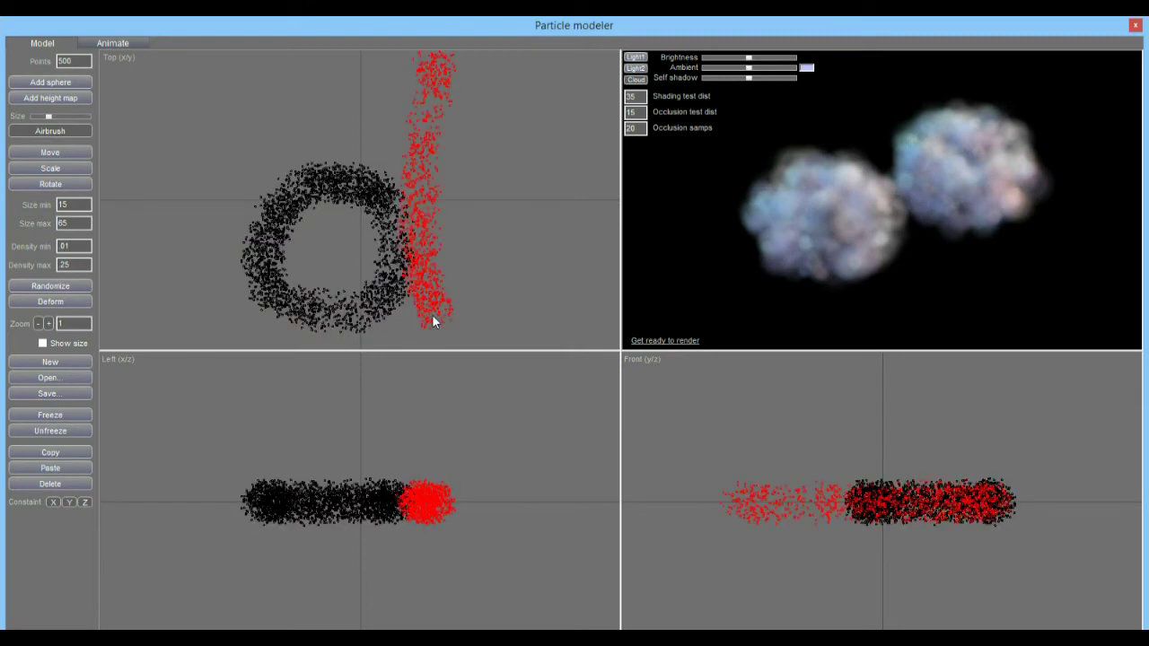
{"action": "left_click", "coordinate": [680, 339]}
{"action": "mouse_move", "coordinate": [849, 190]}
{"action": "left_mouse_down"}
{"action": "mouse_move", "coordinate": [846, 244]}
{"action": "mouse_move", "coordinate": [860, 169]}
{"action": "mouse_move", "coordinate": [854, 110]}
{"action": "mouse_move", "coordinate": [838, 101]}
{"action": "mouse_move", "coordinate": [716, 145]}
{"action": "mouse_move", "coordinate": [729, 244]}
{"action": "mouse_move", "coordinate": [716, 259]}
{"action": "mouse_move", "coordinate": [796, 260]}
{"action": "mouse_move", "coordinate": [706, 257]}
{"action": "mouse_move", "coordinate": [811, 220]}
{"action": "mouse_move", "coordinate": [886, 233]}
{"action": "mouse_move", "coordinate": [870, 308]}
{"action": "mouse_move", "coordinate": [744, 351]}
{"action": "mouse_move", "coordinate": [792, 351]}
{"action": "mouse_move", "coordinate": [796, 334]}
{"action": "mouse_move", "coordinate": [795, 378]}
{"action": "mouse_move", "coordinate": [814, 396]}
{"action": "mouse_move", "coordinate": [765, 402]}
{"action": "mouse_move", "coordinate": [802, 400]}
{"action": "left_mouse_up"}
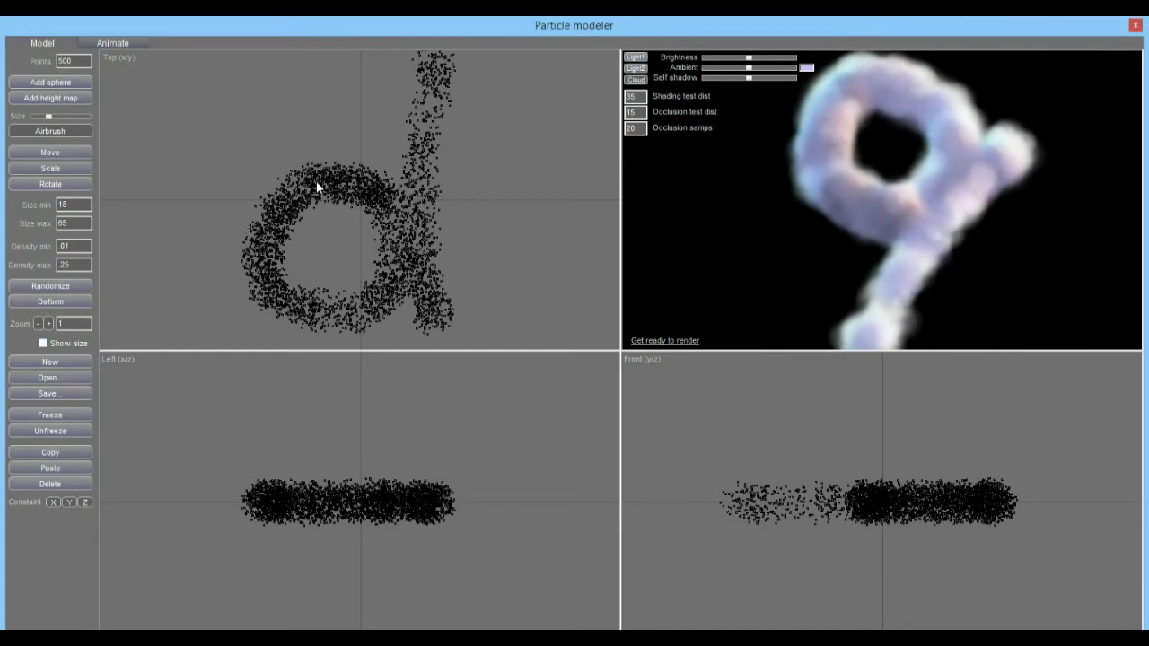
{"action": "mouse_move", "coordinate": [518, 82]}
{"action": "left_mouse_down"}
{"action": "mouse_move", "coordinate": [516, 246]}
{"action": "mouse_move", "coordinate": [531, 282]}
{"action": "left_mouse_up"}
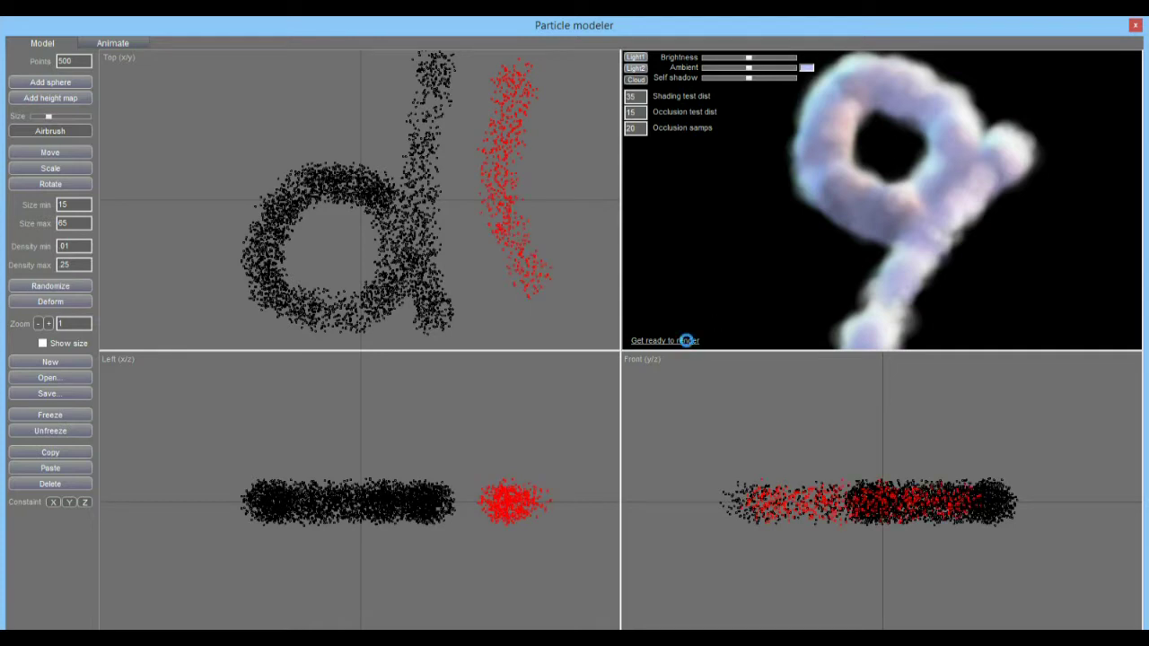
{"action": "left_click", "coordinate": [688, 341]}
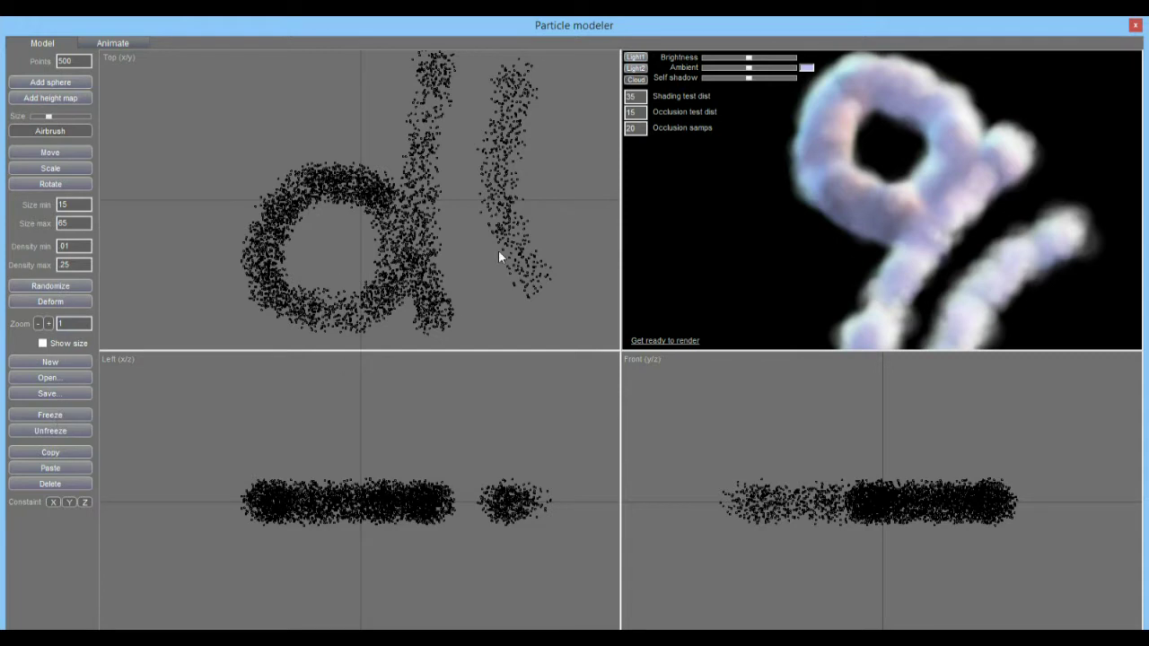
Unfreeze all the airbrushed particles, move them sideways in the top view and scale them down slightly.
{"action": "left_click", "coordinate": [51, 432]}
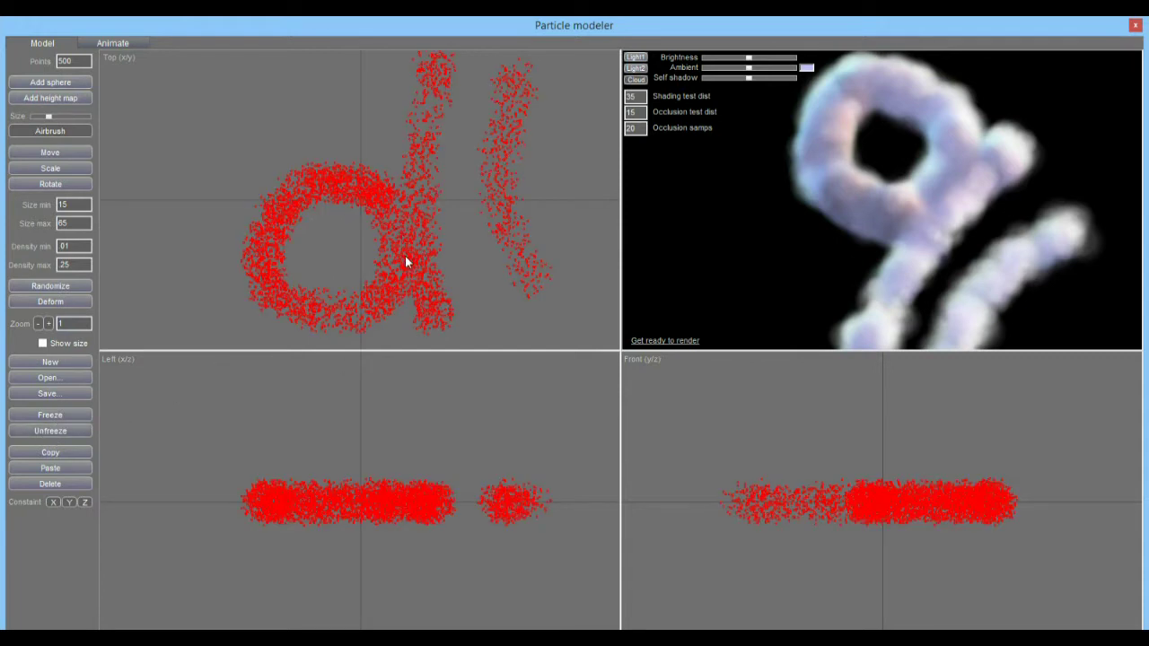
{"action": "left_click", "coordinate": [53, 155]}
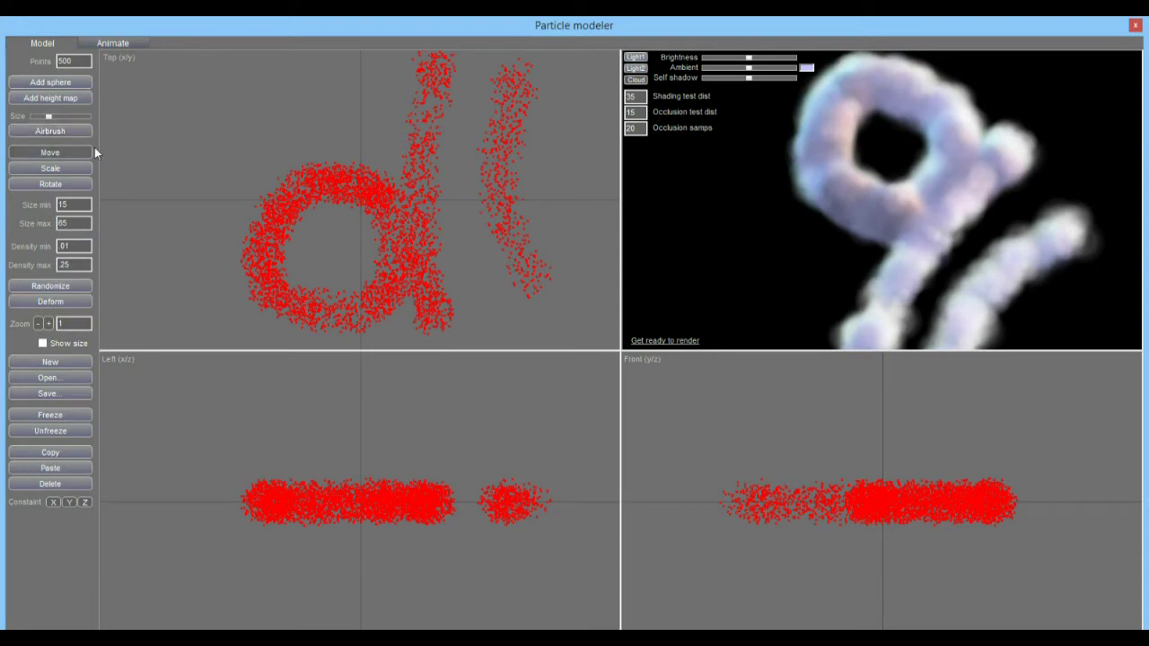
{"action": "left_click_drag", "start_coordinate": [420, 231], "coordinate": [322, 227]}
{"action": "left_click", "coordinate": [50, 168]}
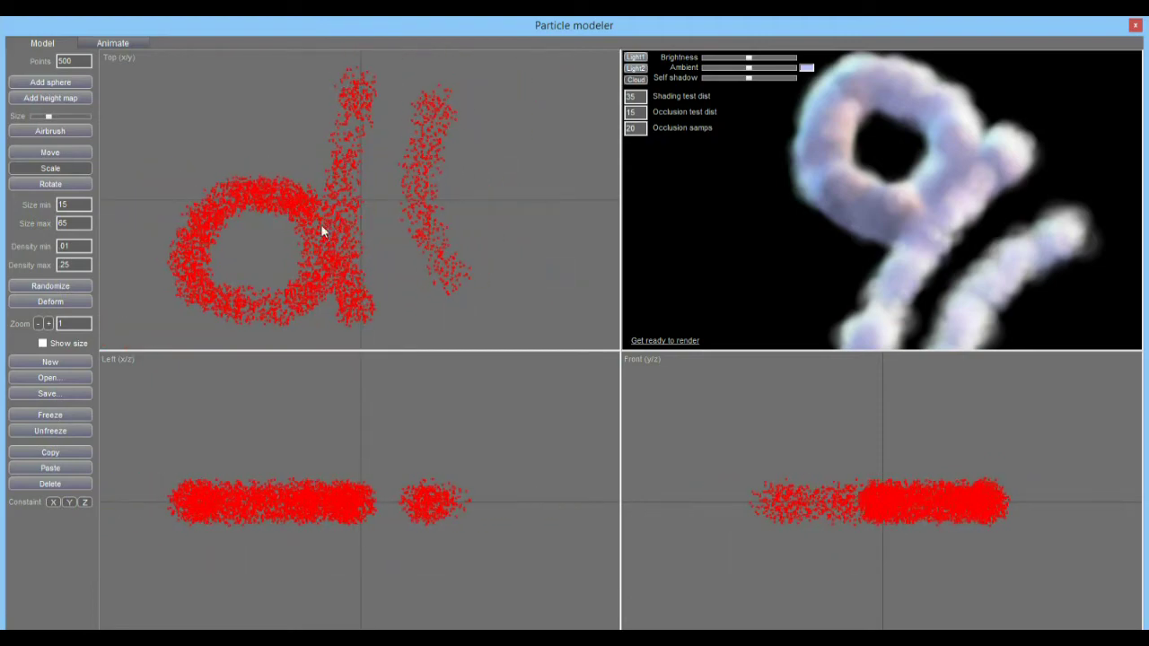
Deform the unfrozen particles several times and randomize them.
{"action": "left_click", "coordinate": [54, 301]}
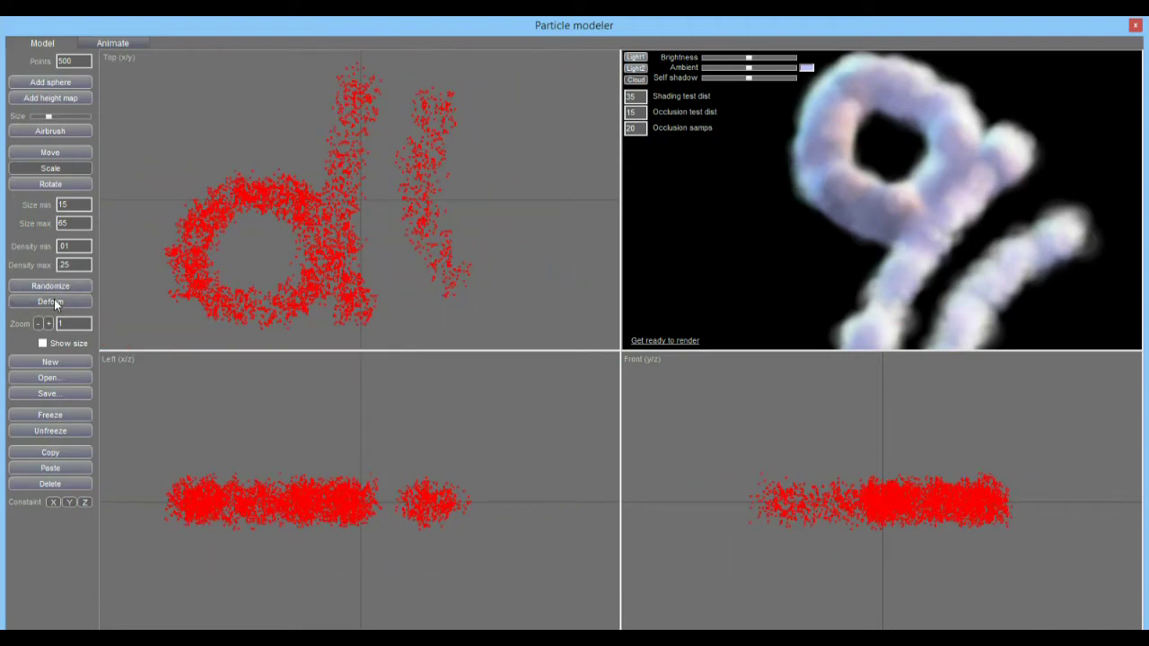
{"action": "left_click", "coordinate": [54, 301]}
{"action": "left_click", "coordinate": [53, 301]}
{"action": "left_click", "coordinate": [61, 284]}
{"action": "left_click", "coordinate": [61, 285]}
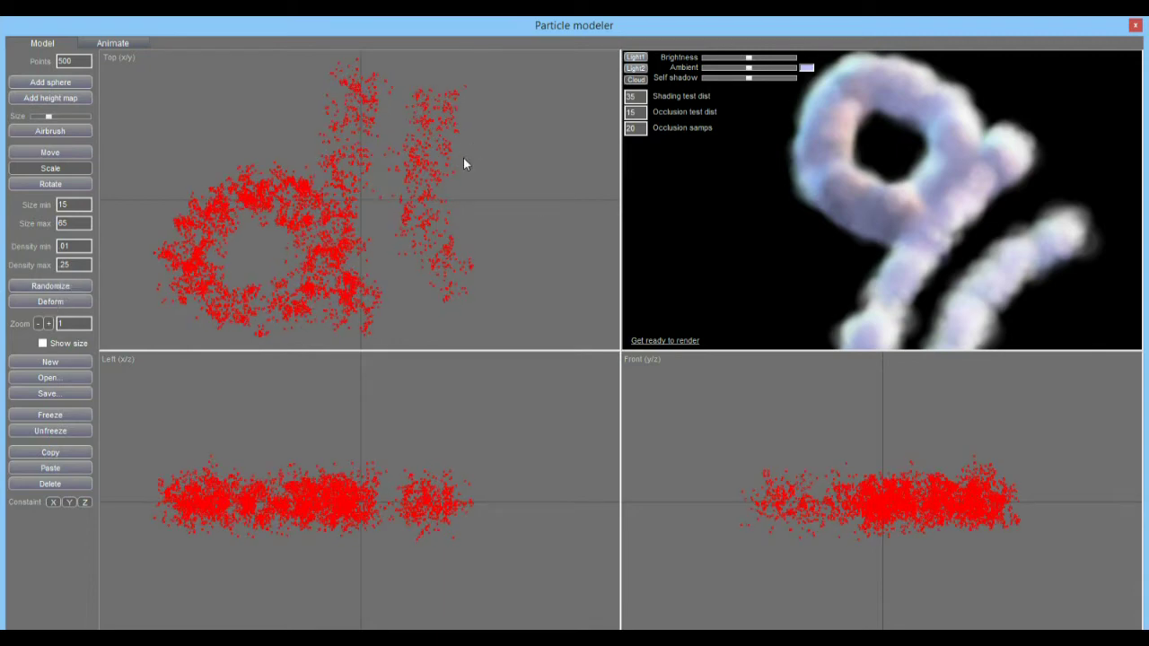
Render the deformed clouds and inspect them from another angle, and clear the model.
{"action": "left_click", "coordinate": [674, 340]}
{"action": "left_click_drag", "start_coordinate": [727, 326], "coordinate": [854, 169]}
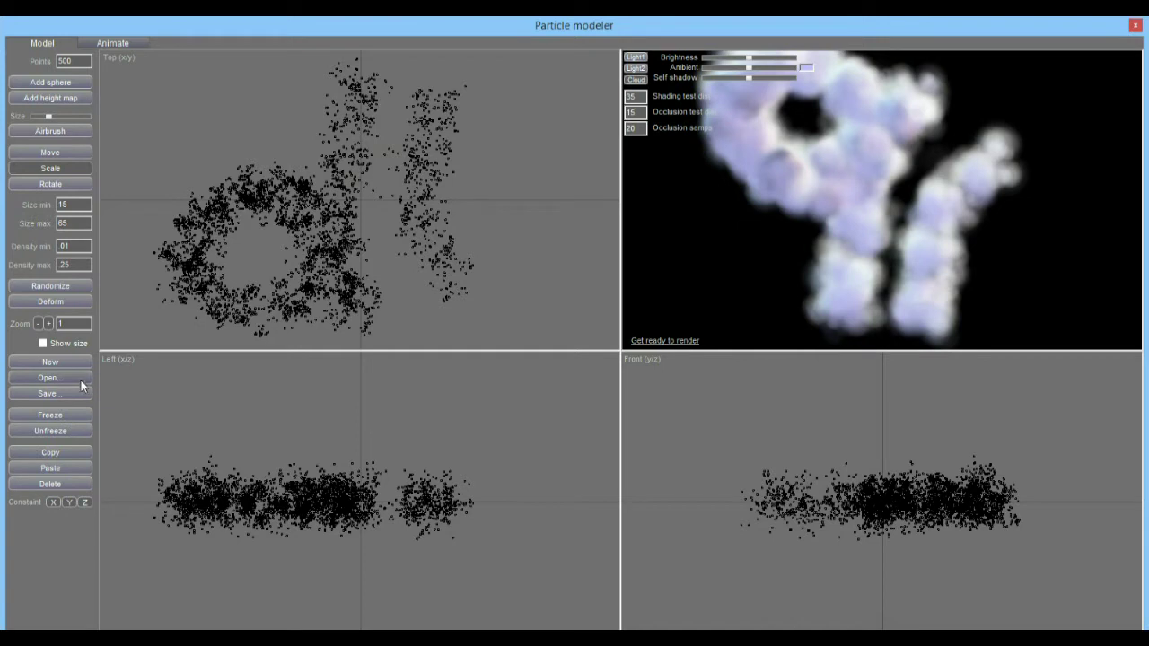
{"action": "left_click", "coordinate": [50, 361]}
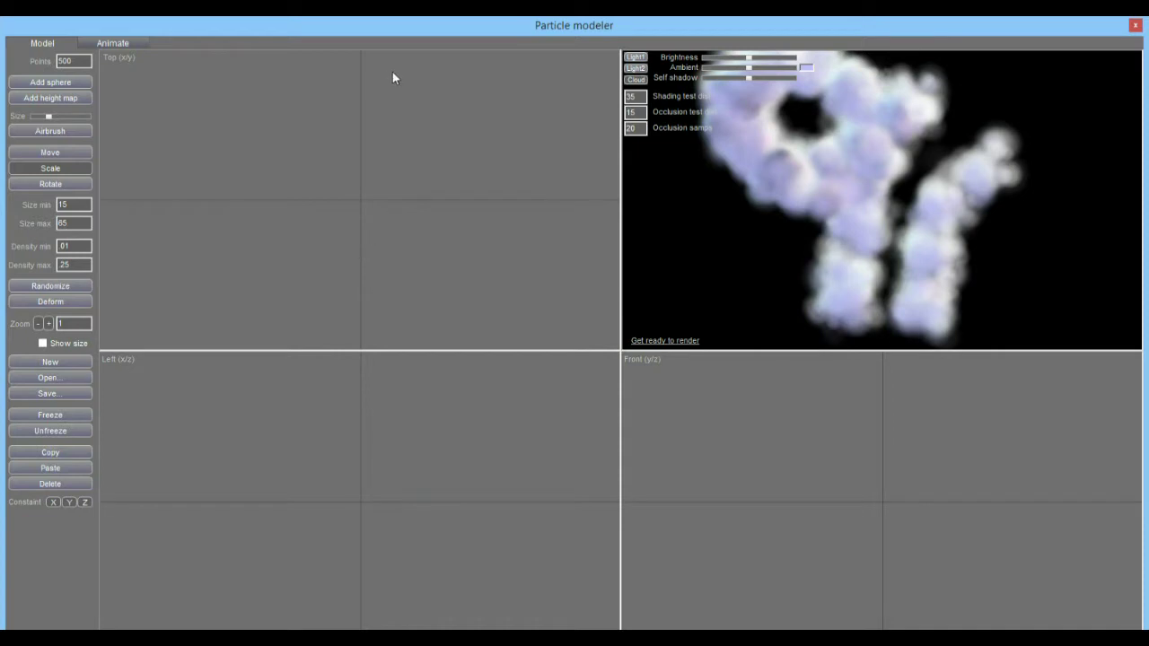
Airbrush a figure 9 in the top view from a closed ring and a long vertical stroke along its side.
{"action": "left_click", "coordinate": [42, 134]}
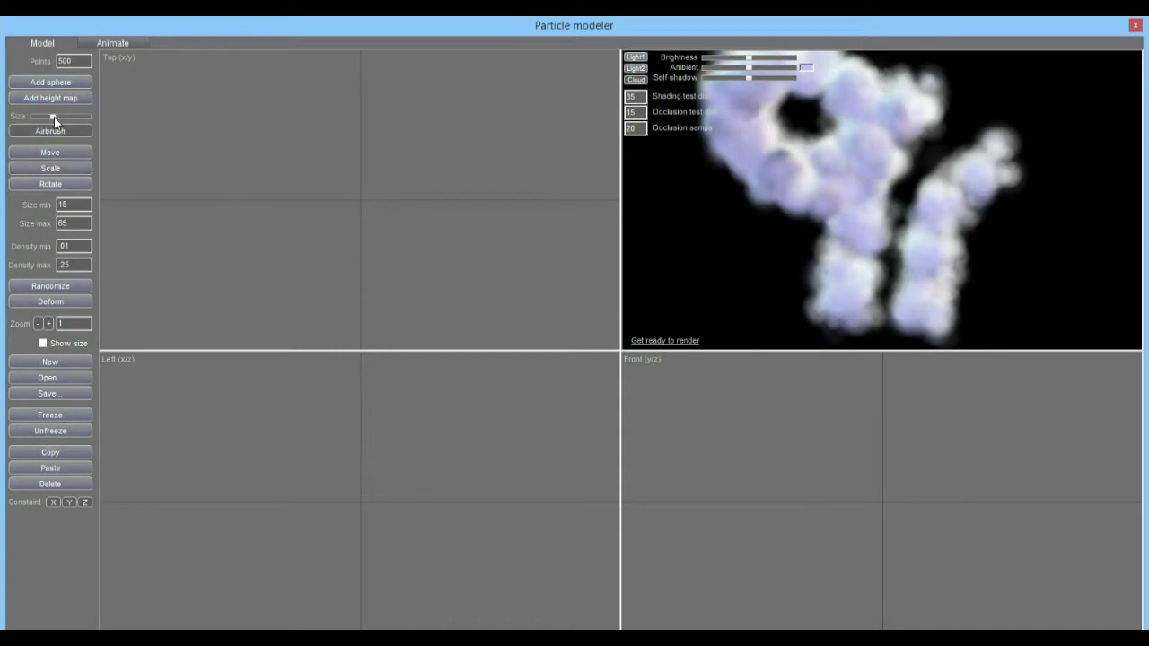
{"action": "mouse_move", "coordinate": [368, 89]}
{"action": "left_mouse_down"}
{"action": "mouse_move", "coordinate": [346, 82]}
{"action": "mouse_move", "coordinate": [267, 146]}
{"action": "mouse_move", "coordinate": [385, 192]}
{"action": "mouse_move", "coordinate": [404, 111]}
{"action": "mouse_move", "coordinate": [416, 137]}
{"action": "left_mouse_up"}
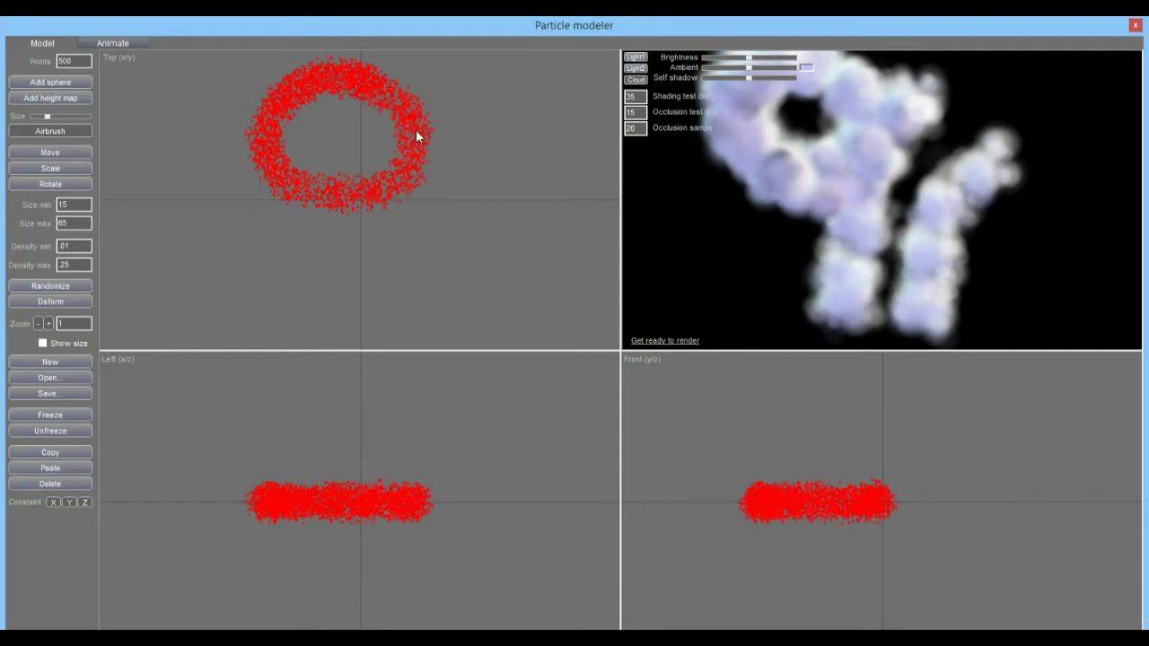
{"action": "mouse_move", "coordinate": [435, 81]}
{"action": "left_mouse_down"}
{"action": "mouse_move", "coordinate": [419, 180]}
{"action": "mouse_move", "coordinate": [424, 328]}
{"action": "left_mouse_up"}
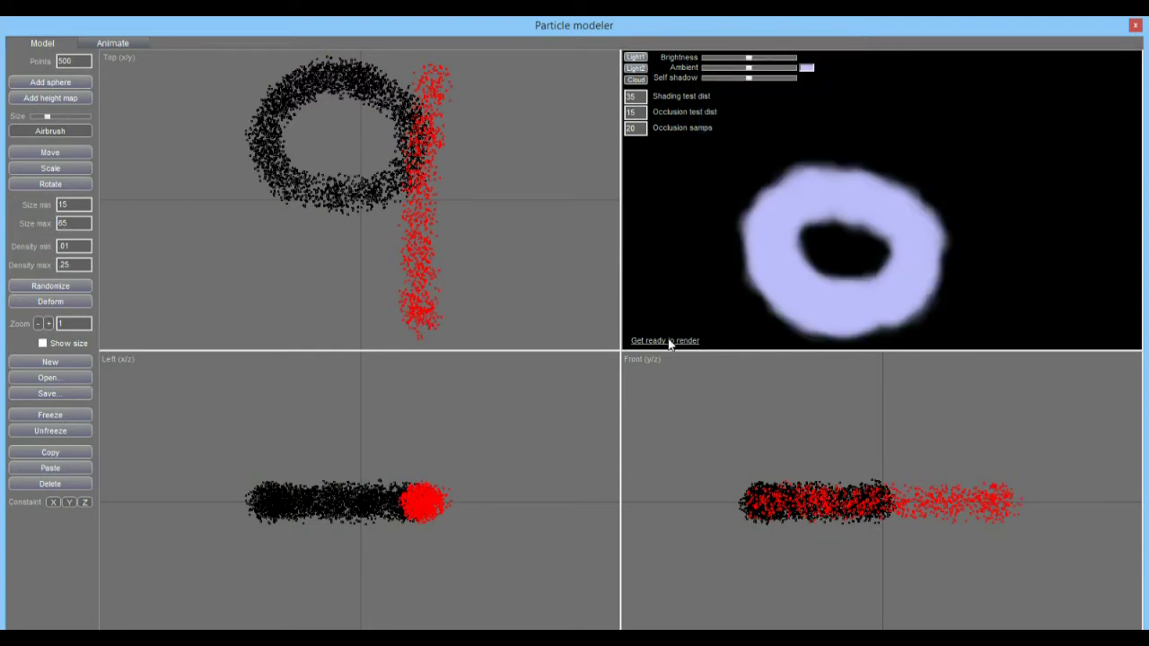
Unfreeze all particles of the figure 9, deform them four times and get them ready to render.
{"action": "left_click", "coordinate": [53, 432]}
{"action": "left_click", "coordinate": [54, 301]}
{"action": "left_click", "coordinate": [59, 302]}
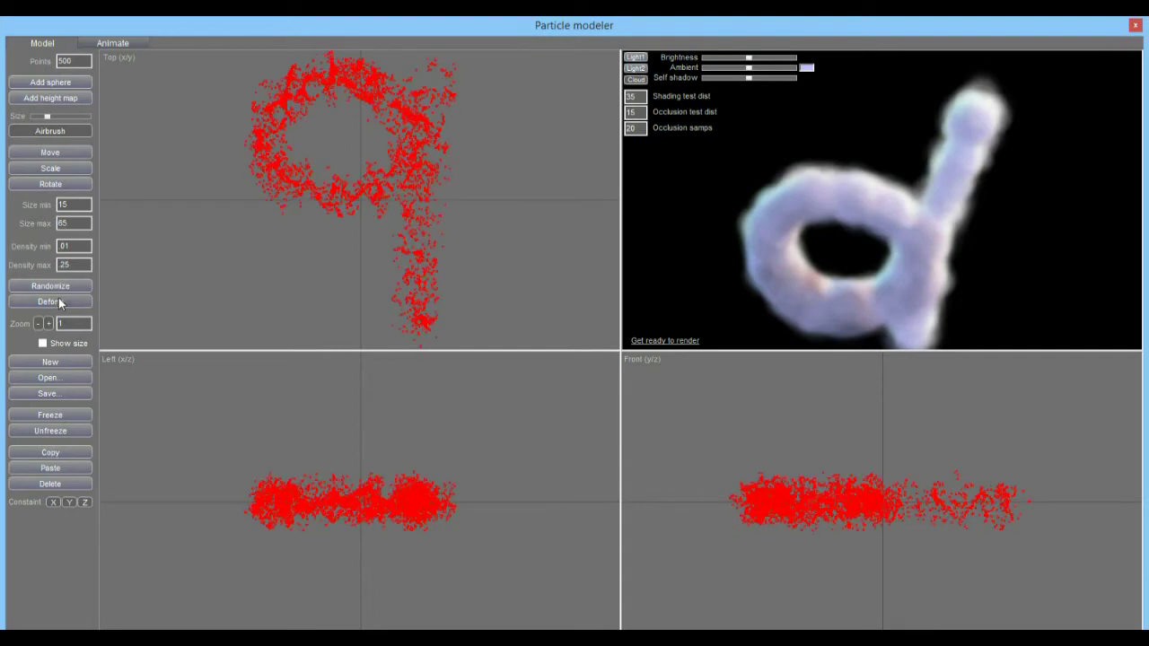
{"action": "left_click", "coordinate": [58, 302]}
{"action": "left_click", "coordinate": [58, 302]}
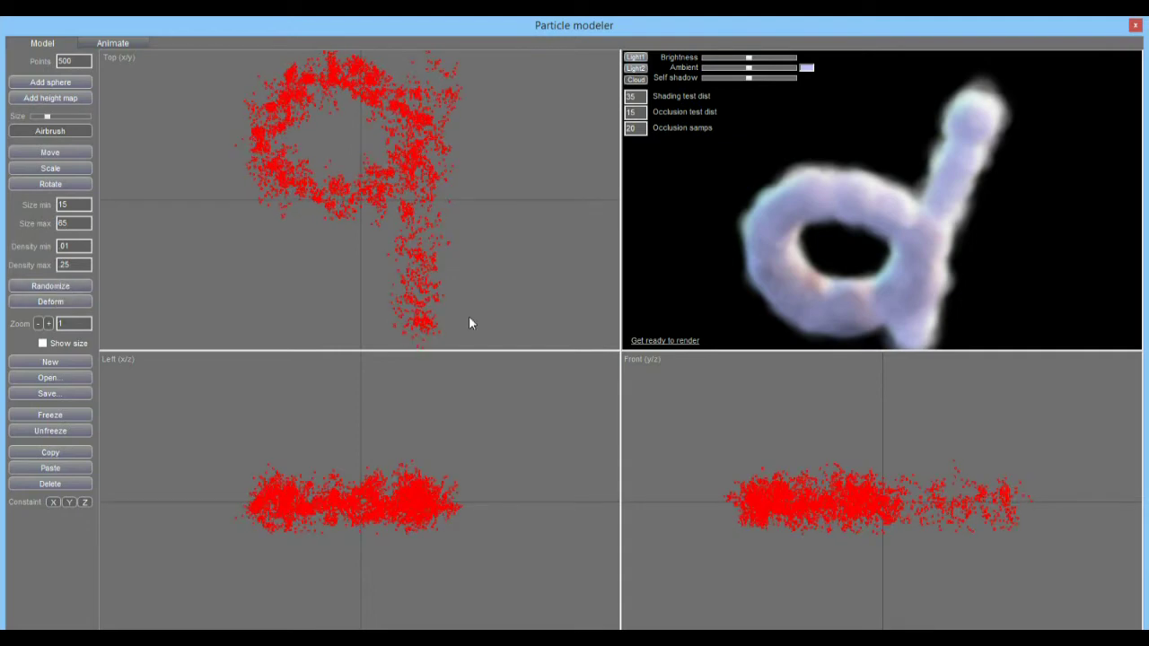
{"action": "left_click", "coordinate": [683, 341]}
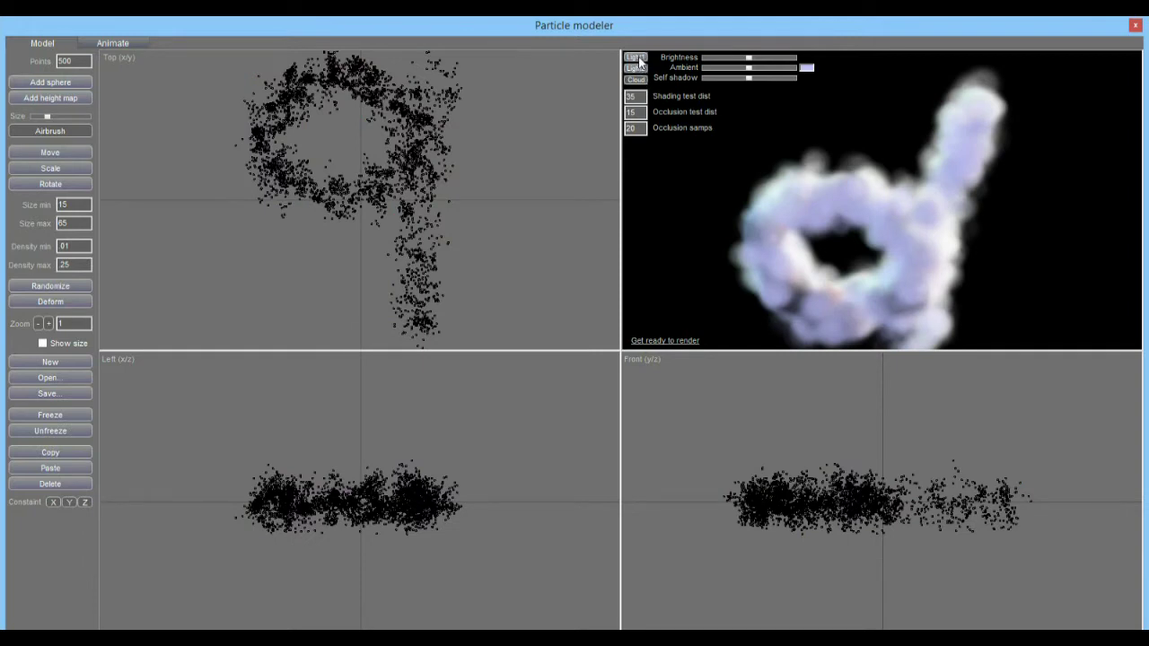
Slightly lower the cloud's brightness and ambient light, and fine-tune its self shadow.
{"action": "mouse_move", "coordinate": [744, 61]}
{"action": "left_mouse_down"}
{"action": "mouse_move", "coordinate": [723, 59]}
{"action": "mouse_move", "coordinate": [776, 63]}
{"action": "mouse_move", "coordinate": [720, 59]}
{"action": "mouse_move", "coordinate": [779, 71]}
{"action": "mouse_move", "coordinate": [761, 72]}
{"action": "left_mouse_up"}
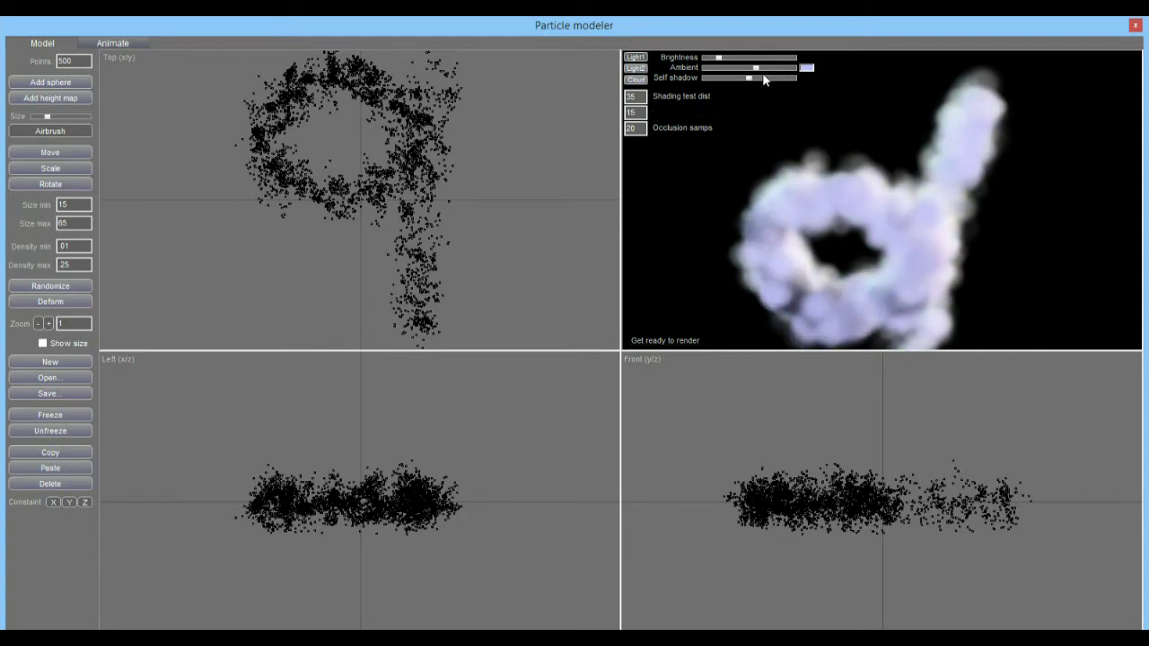
{"action": "left_click_drag", "start_coordinate": [762, 71], "coordinate": [738, 77]}
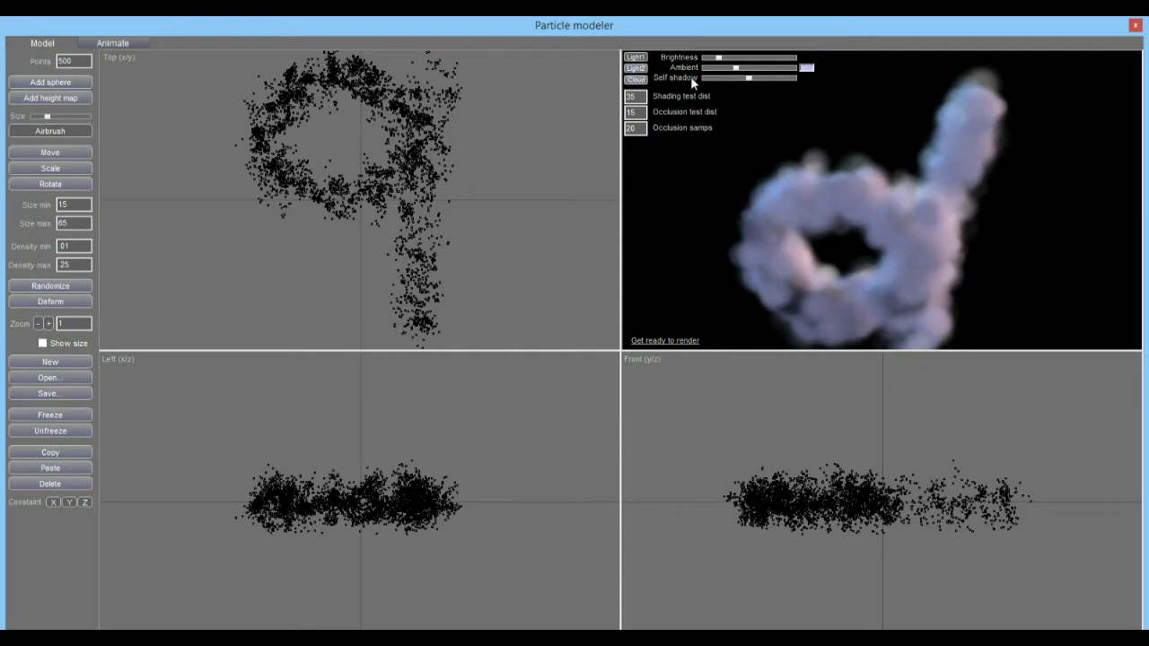
{"action": "mouse_move", "coordinate": [744, 78]}
{"action": "left_mouse_down"}
{"action": "mouse_move", "coordinate": [780, 82]}
{"action": "mouse_move", "coordinate": [717, 80]}
{"action": "mouse_move", "coordinate": [732, 73]}
{"action": "mouse_move", "coordinate": [727, 58]}
{"action": "mouse_move", "coordinate": [738, 66]}
{"action": "left_mouse_up"}
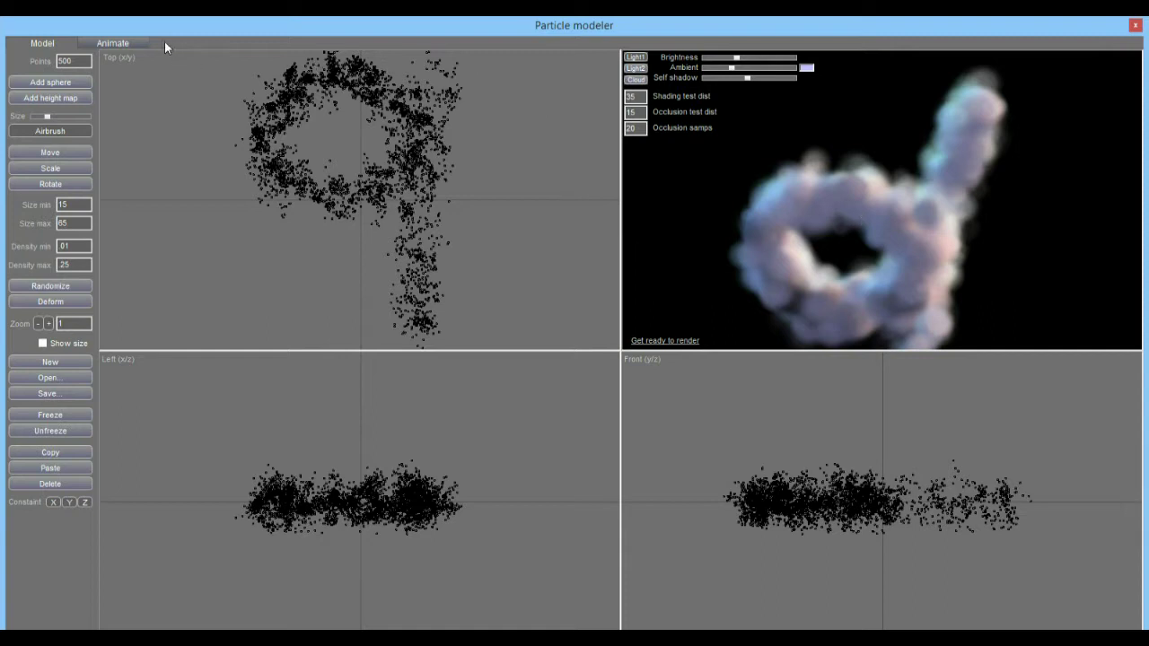
Check the 9-shaped cloud face-on in the animation view, and return to the modeling view.
{"action": "left_click", "coordinate": [113, 45]}
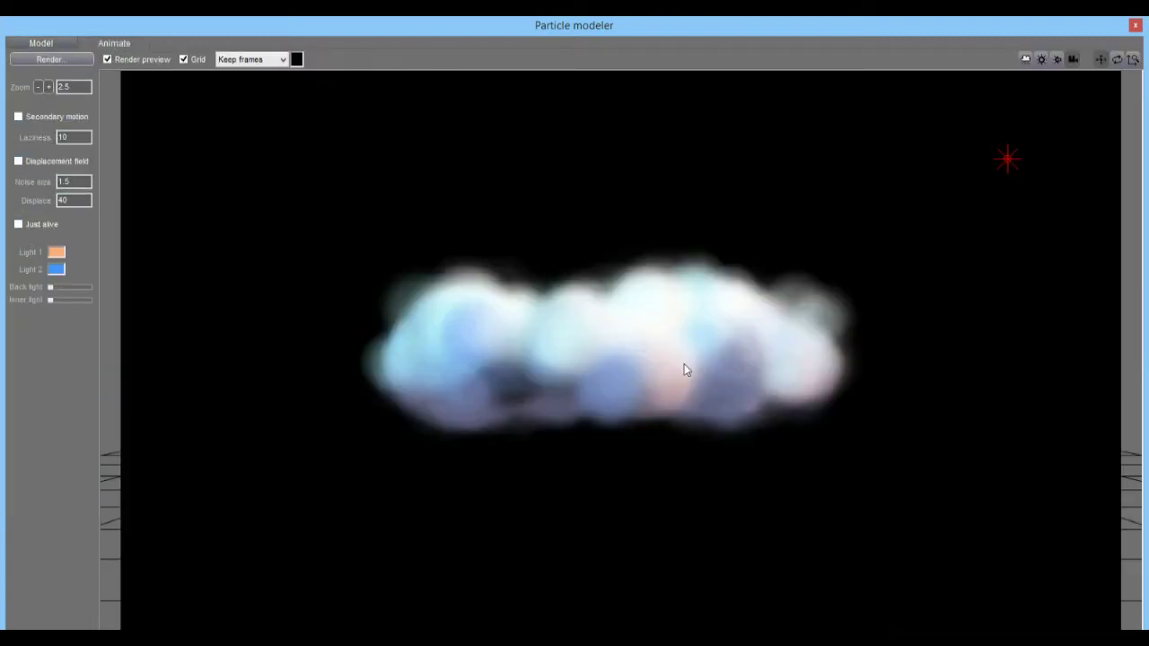
{"action": "left_click_drag", "start_coordinate": [665, 343], "coordinate": [658, 216]}
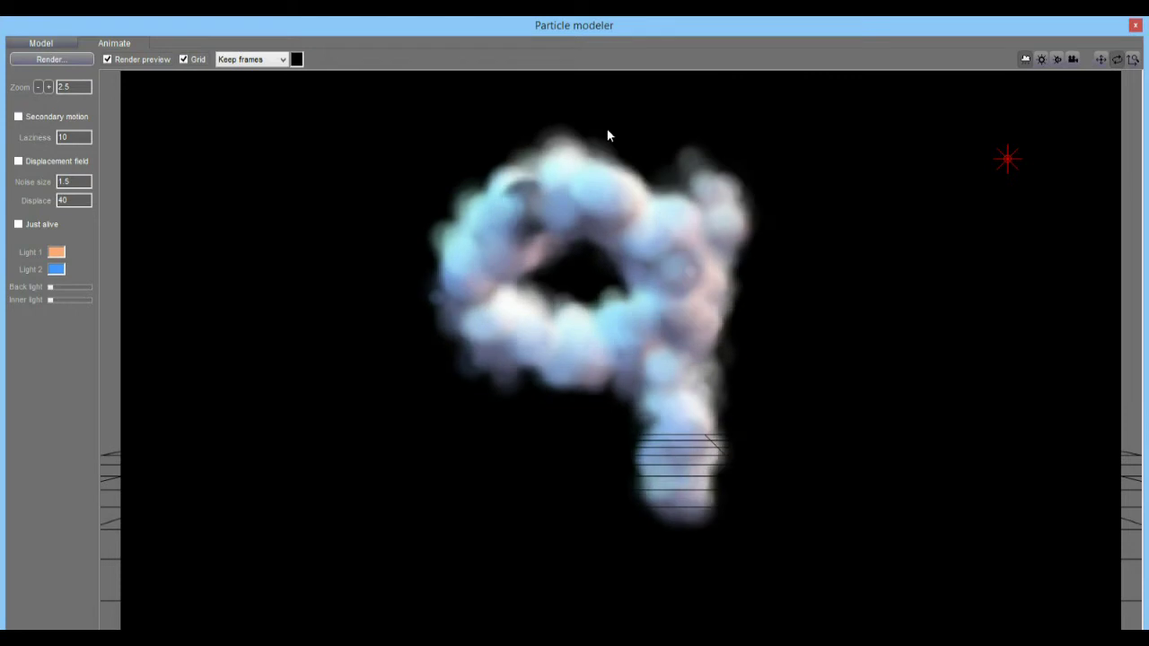
{"action": "left_click", "coordinate": [63, 41]}
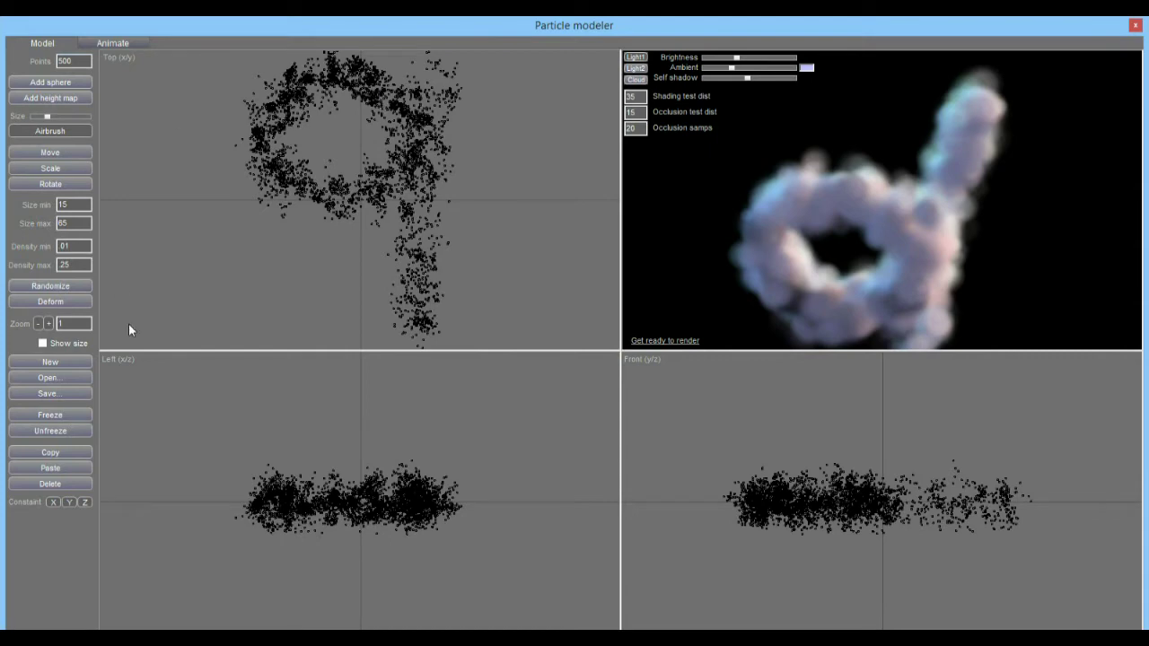
Save the cloud model under the name 9 in Howler 9.5's Clouds folder.
{"action": "left_click", "coordinate": [52, 392]}
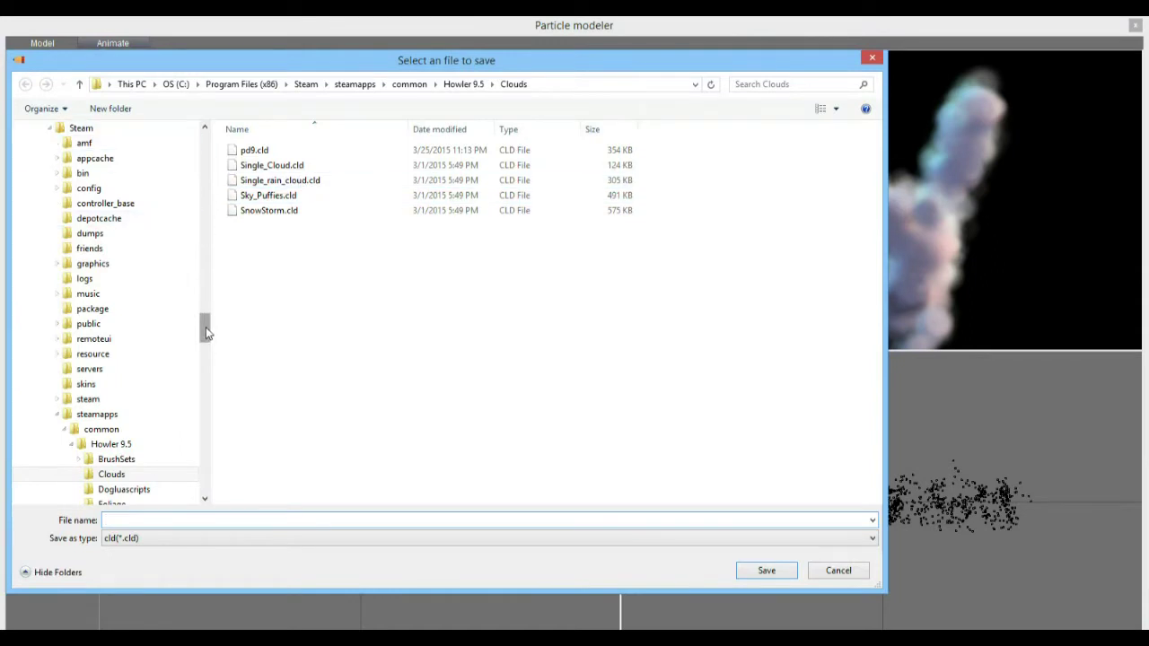
{"action": "scroll", "coordinate": [138, 184], "scroll_direction": "up", "scroll_amount": 1}
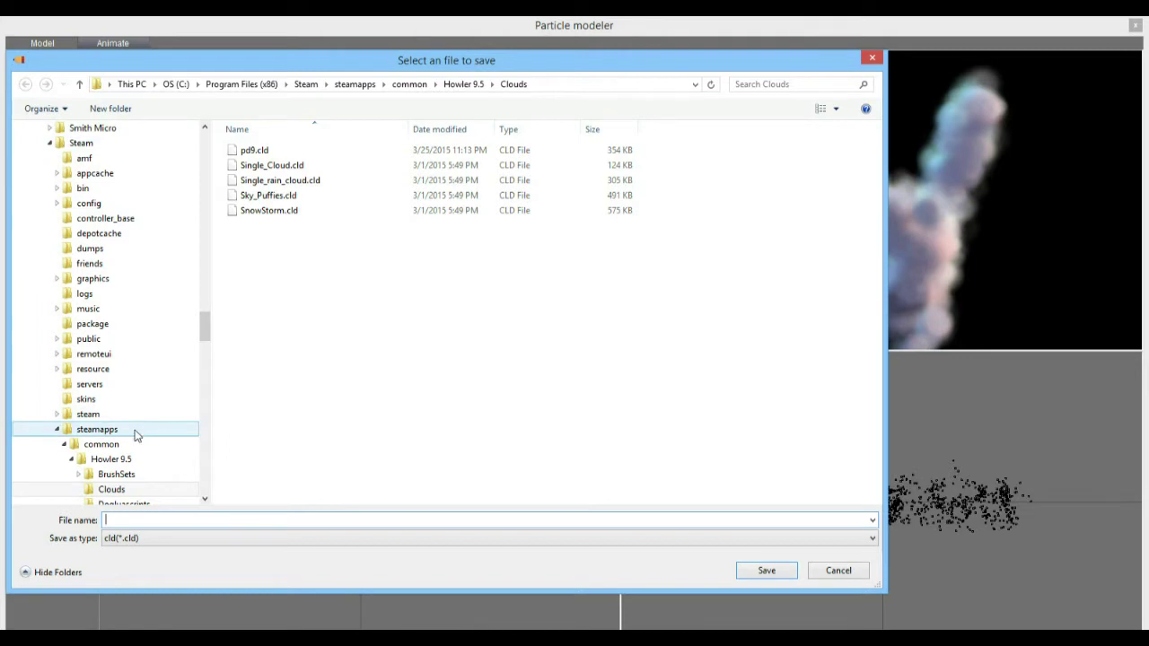
{"action": "left_click", "coordinate": [113, 446]}
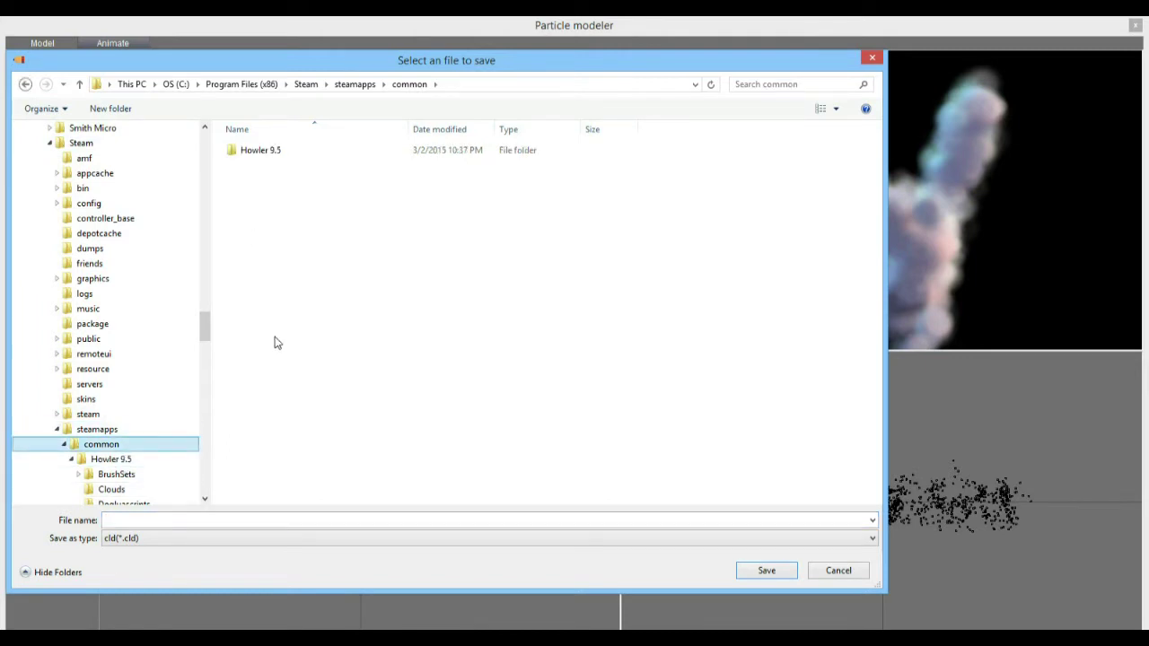
{"action": "left_click_drag", "start_coordinate": [206, 334], "coordinate": [207, 343]}
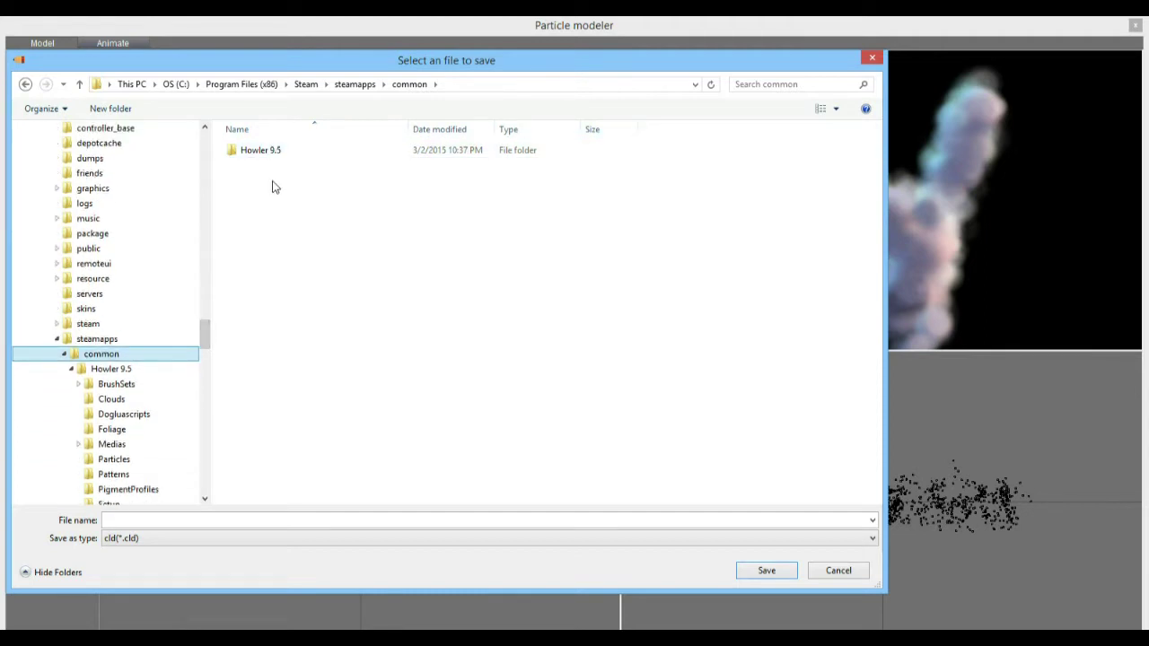
{"action": "left_click", "coordinate": [111, 371]}
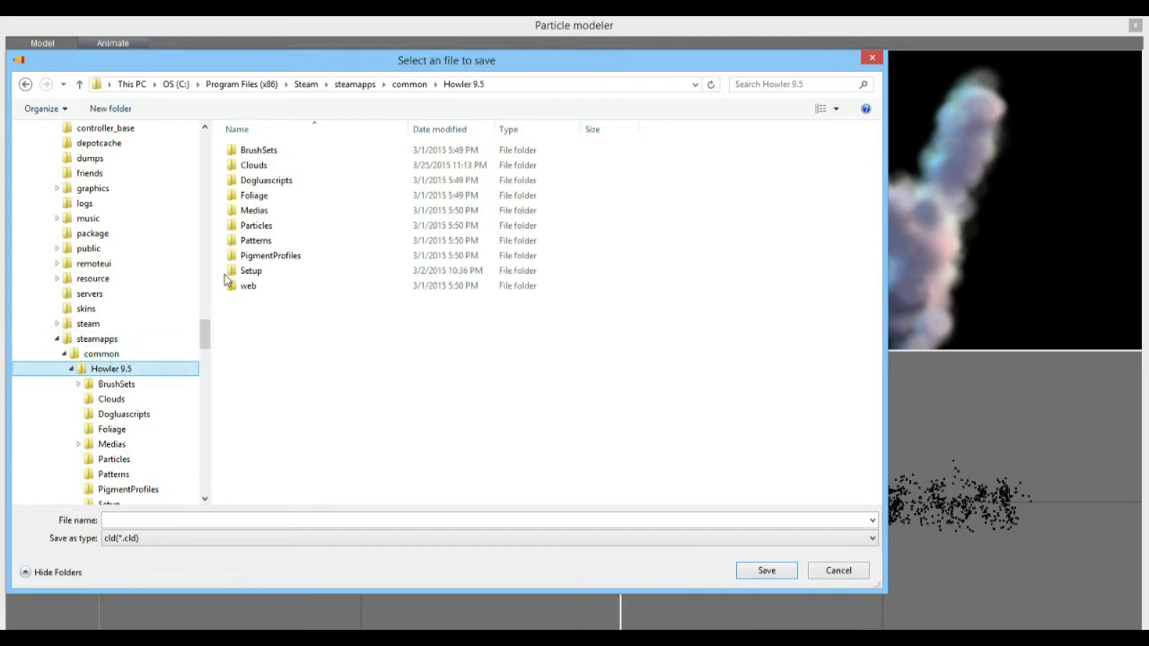
{"action": "double_click", "coordinate": [269, 167]}
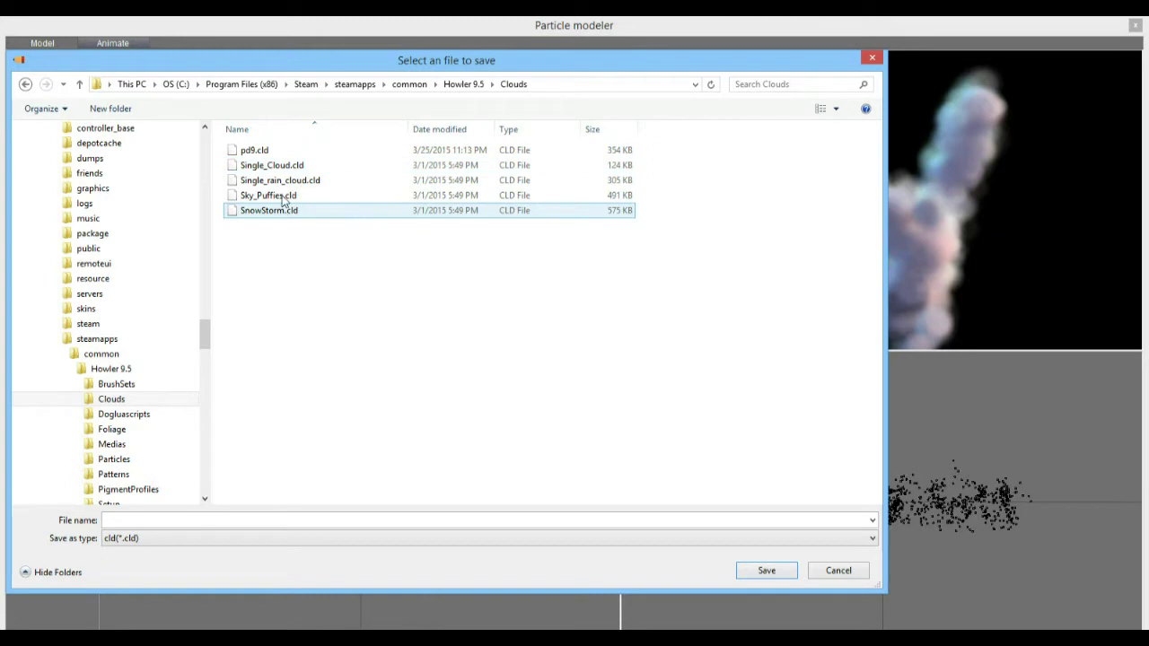
{"action": "left_click", "coordinate": [209, 520]}
{"action": "type", "text": "9"}
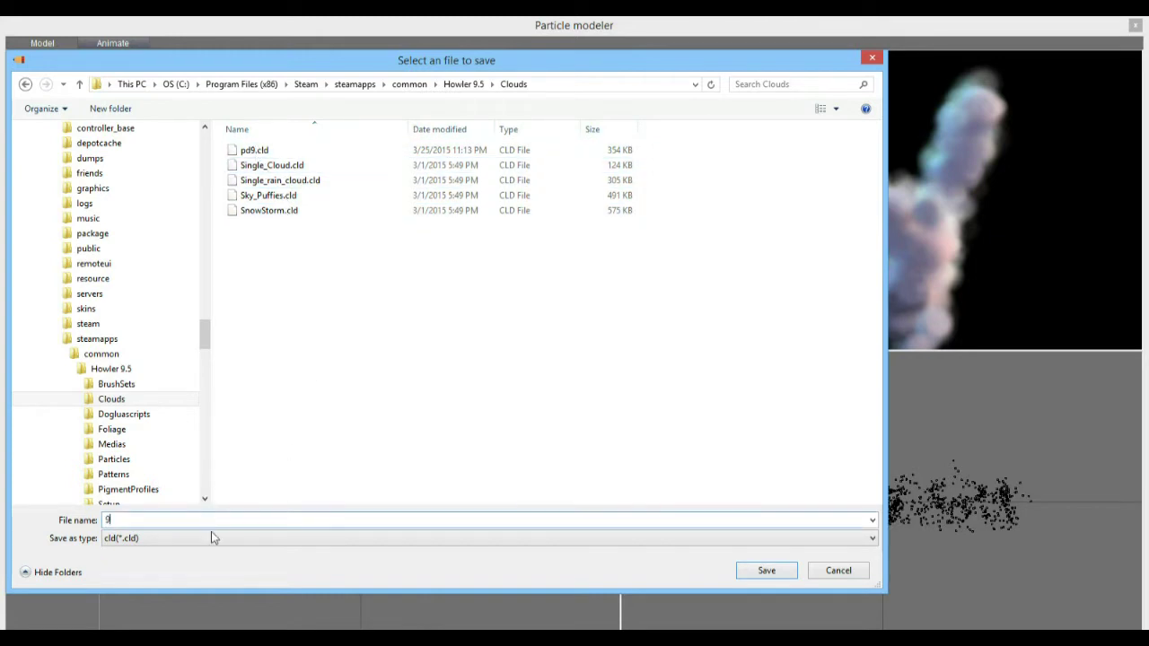
{"action": "left_click", "coordinate": [759, 575]}
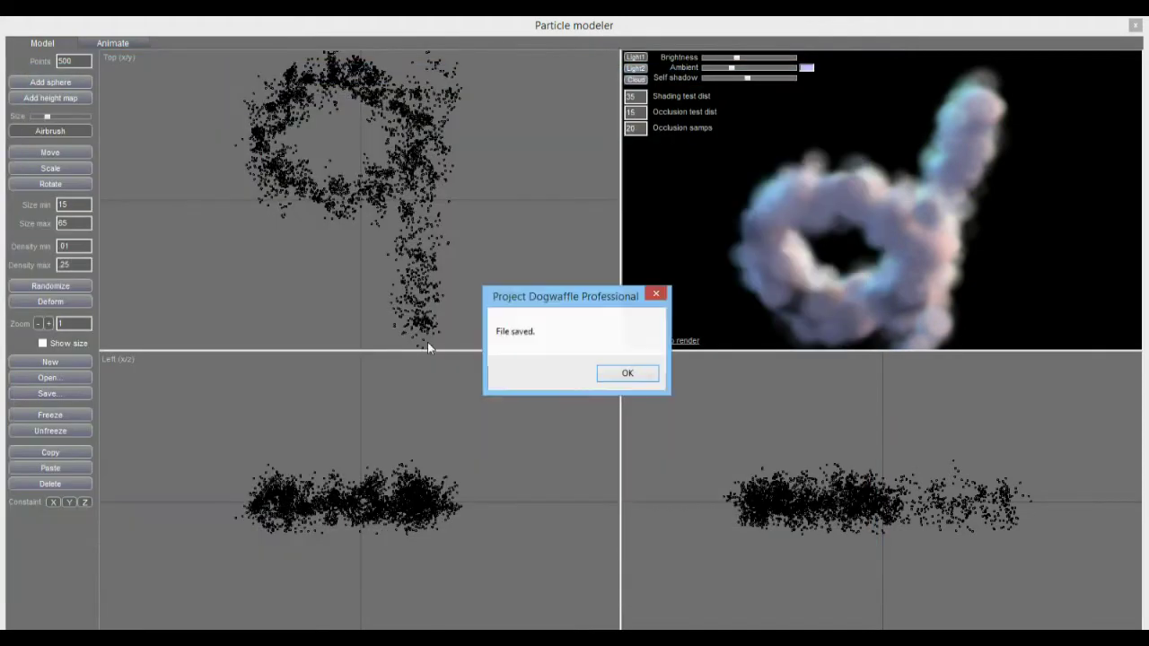
{"action": "left_click", "coordinate": [639, 375]}
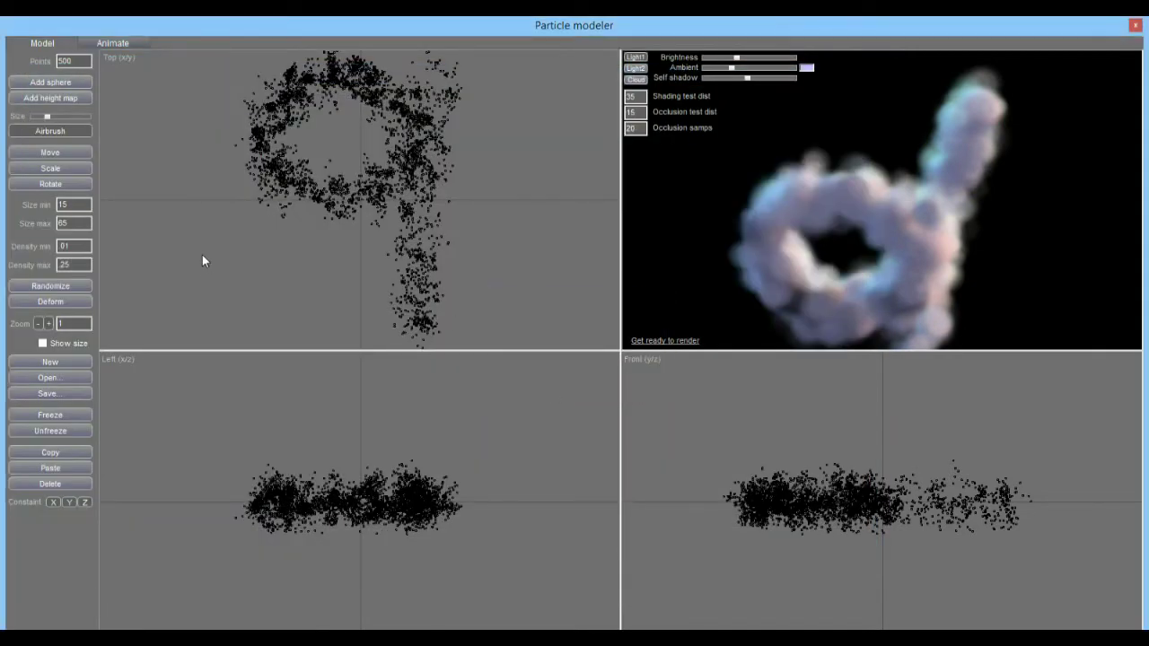
Open the saved cloud file 9.cld from the Clouds folder.
{"action": "left_click", "coordinate": [61, 377]}
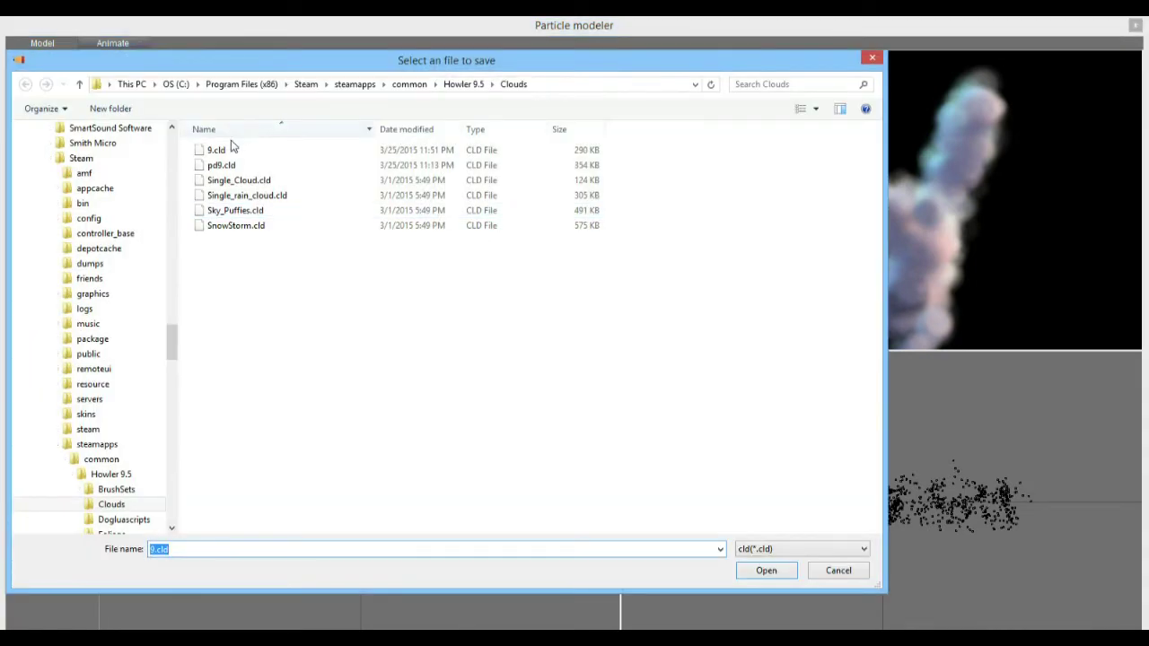
{"action": "left_click", "coordinate": [216, 150]}
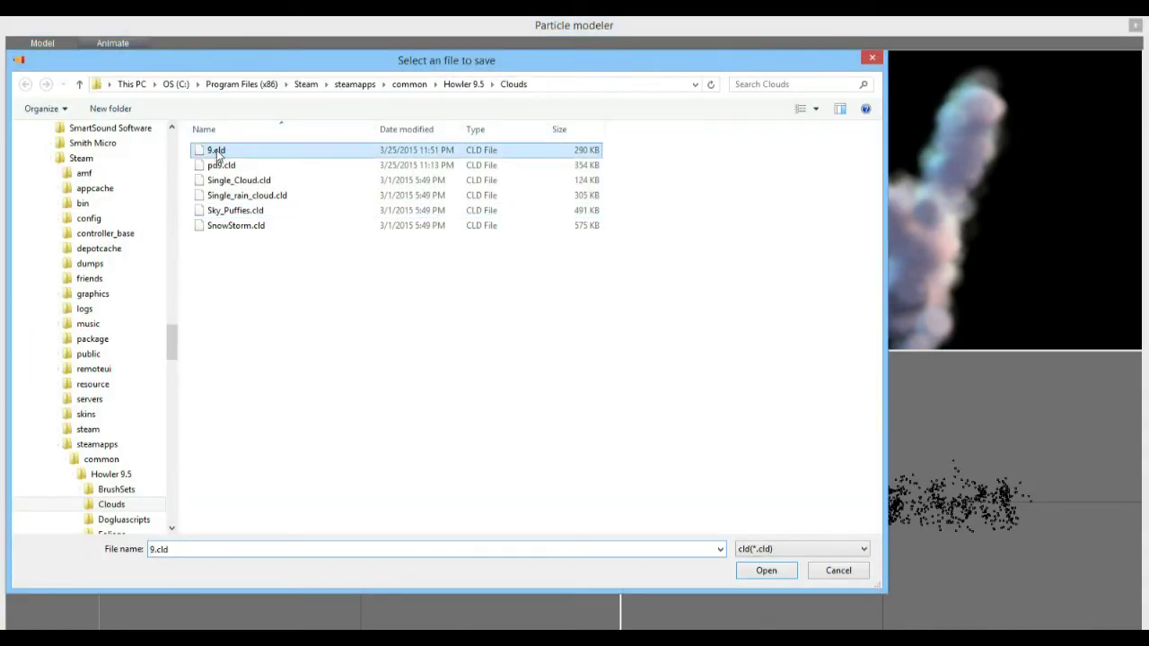
{"action": "left_click", "coordinate": [769, 573]}
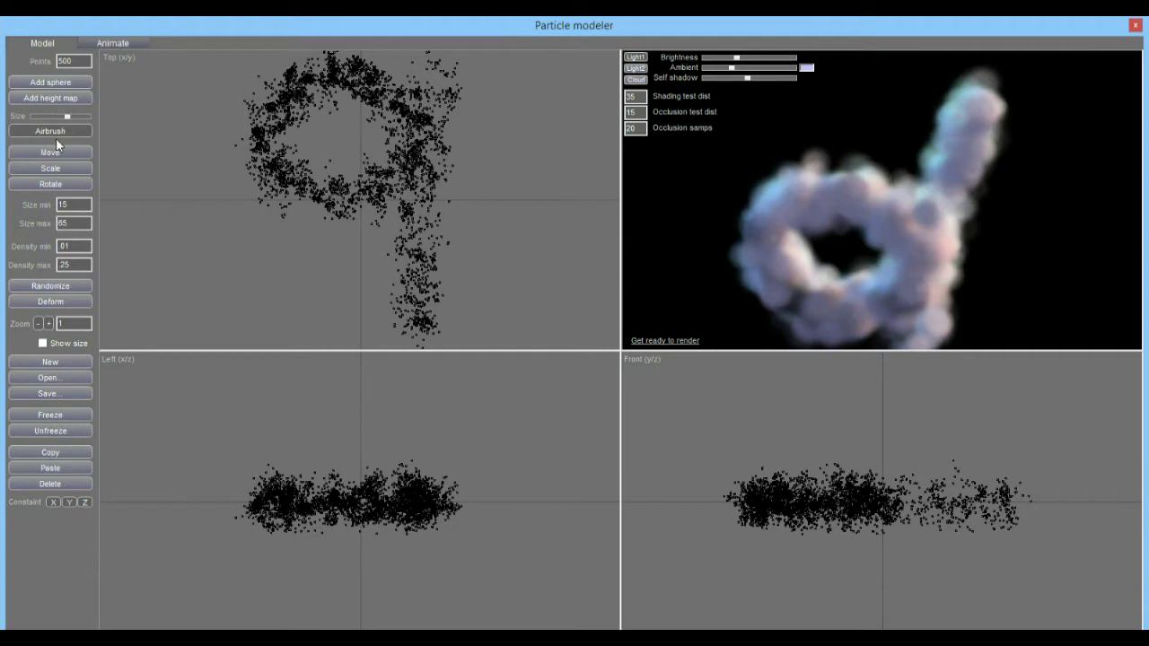
Airbrush loose particles around the figure 9 and add a 500-point sphere, refreshing the rendered cloud.
{"action": "mouse_move", "coordinate": [208, 202]}
{"action": "left_mouse_down"}
{"action": "mouse_move", "coordinate": [518, 323]}
{"action": "mouse_move", "coordinate": [185, 174]}
{"action": "mouse_move", "coordinate": [339, 344]}
{"action": "left_mouse_up"}
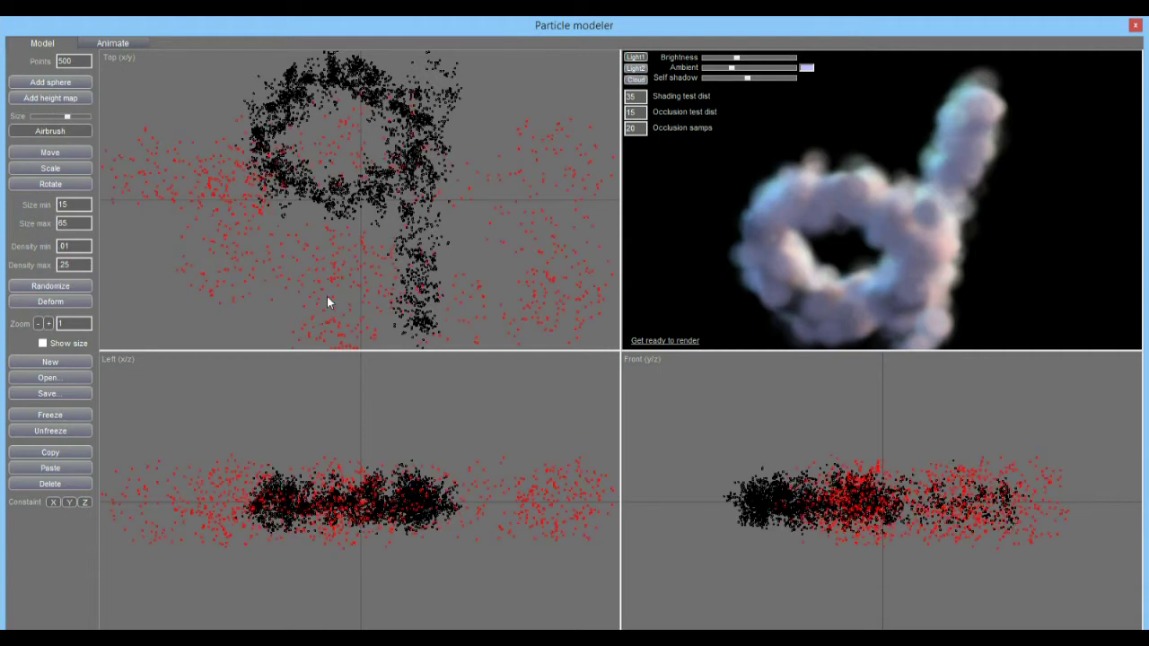
{"action": "left_click", "coordinate": [56, 82]}
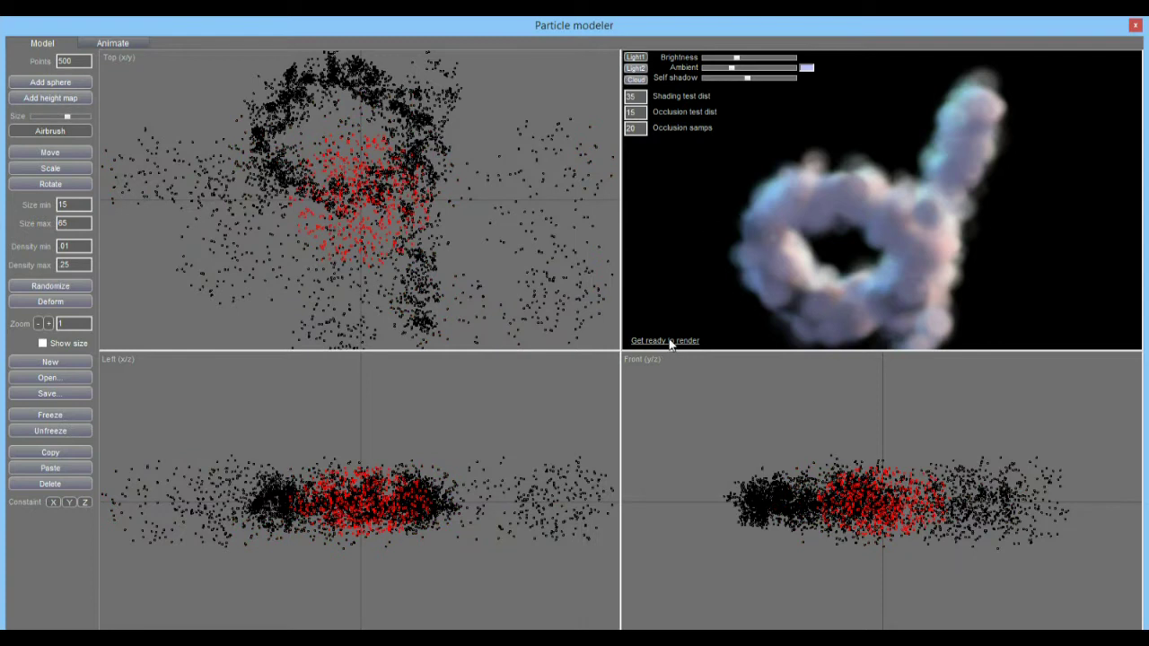
{"action": "left_click", "coordinate": [796, 236]}
{"action": "left_click_drag", "start_coordinate": [912, 253], "coordinate": [870, 325]}
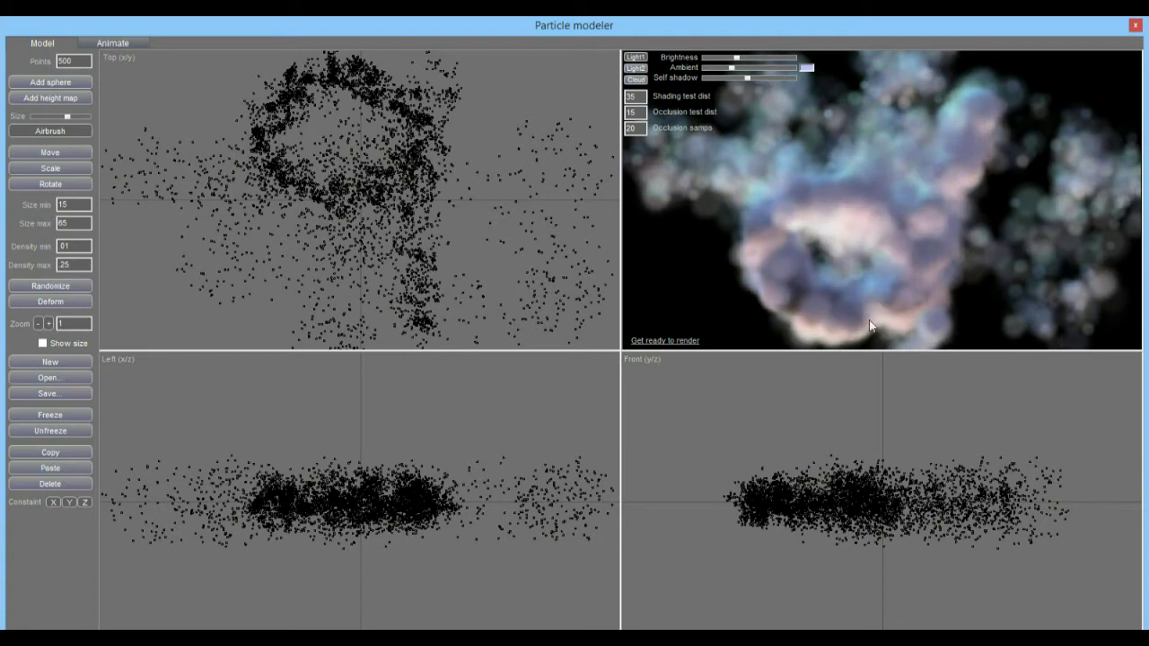
Reload 9.cld to discard the stray particles and the added sphere.
{"action": "left_click", "coordinate": [42, 378]}
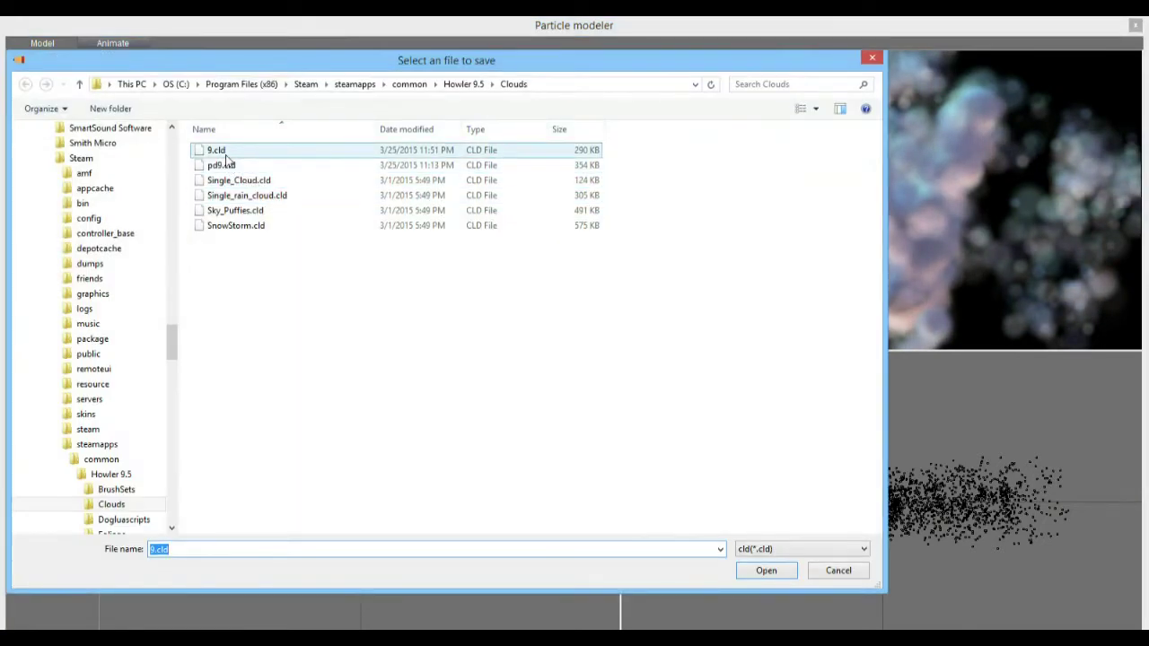
{"action": "left_click", "coordinate": [764, 571]}
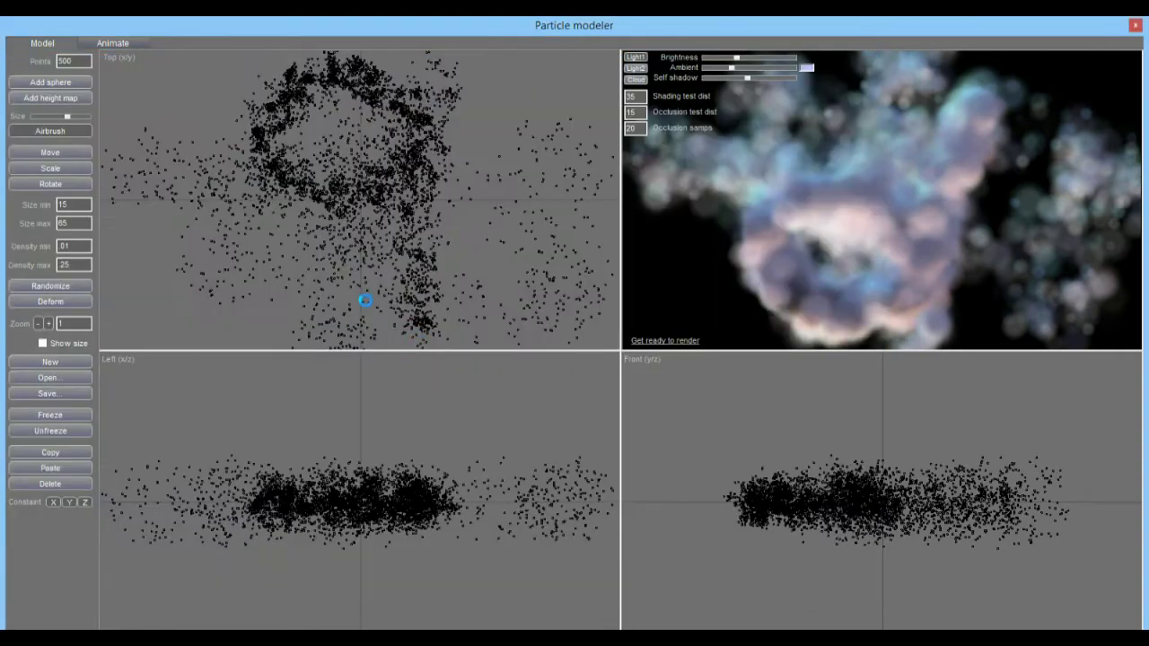
Switch to the animation view and adjust the Particle modeler window so the whole timeline is in view.
{"action": "left_click", "coordinate": [111, 43]}
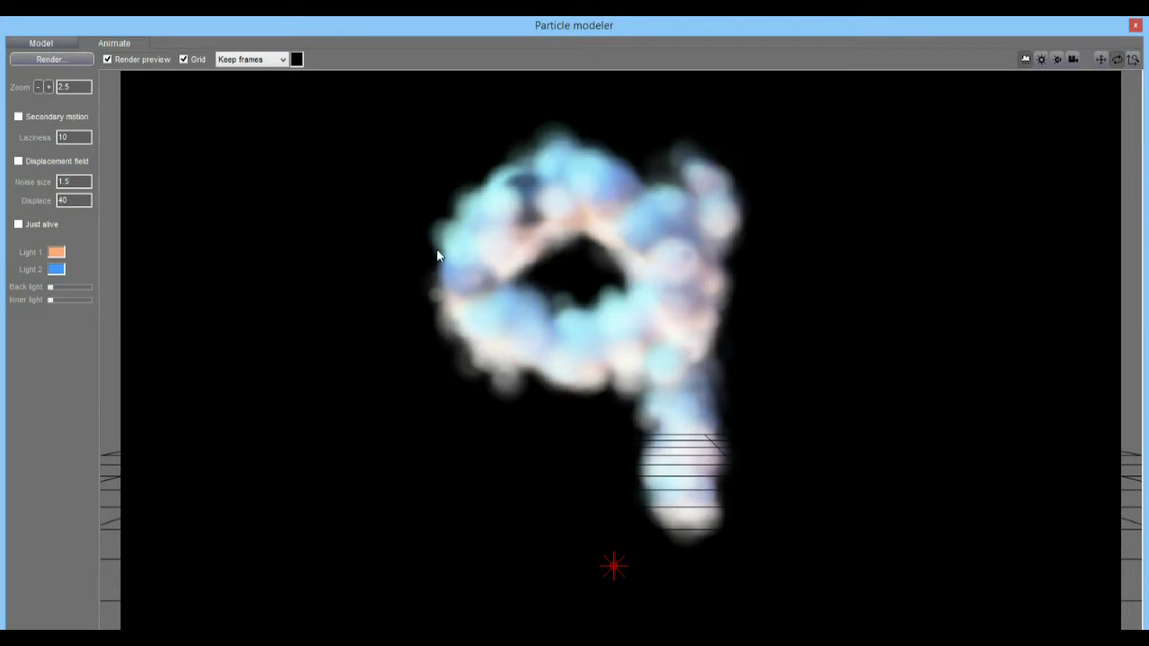
{"action": "mouse_move", "coordinate": [450, 18]}
{"action": "left_mouse_down"}
{"action": "mouse_move", "coordinate": [454, 45]}
{"action": "mouse_move", "coordinate": [459, 21]}
{"action": "left_mouse_up"}
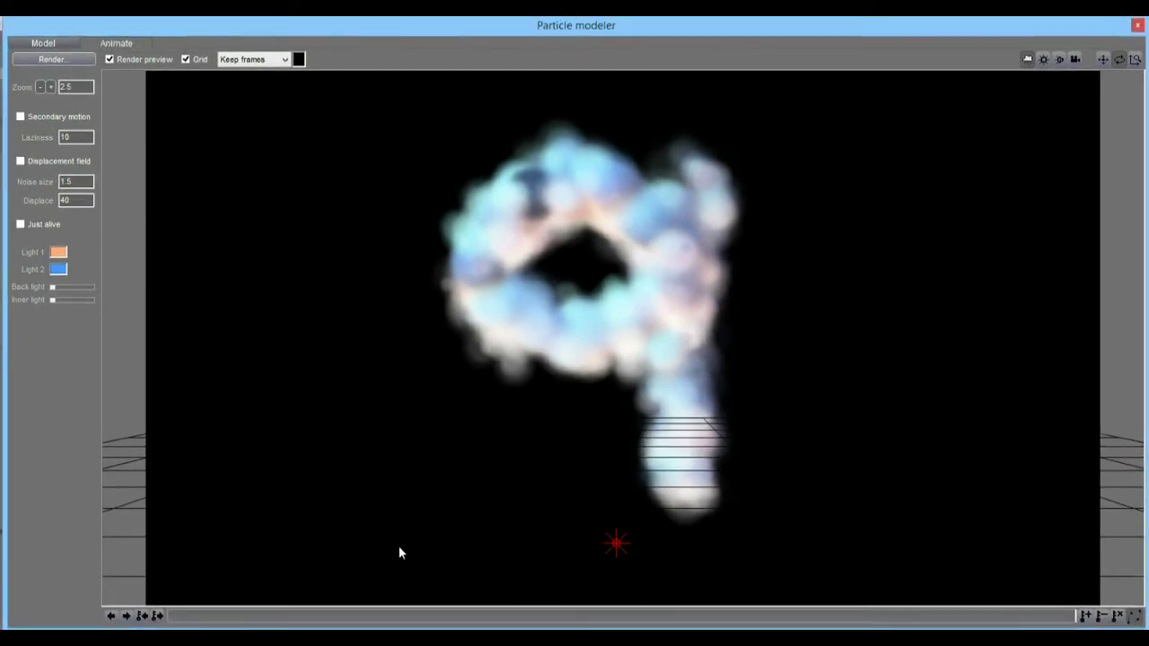
{"action": "left_click_drag", "start_coordinate": [96, 625], "coordinate": [101, 626]}
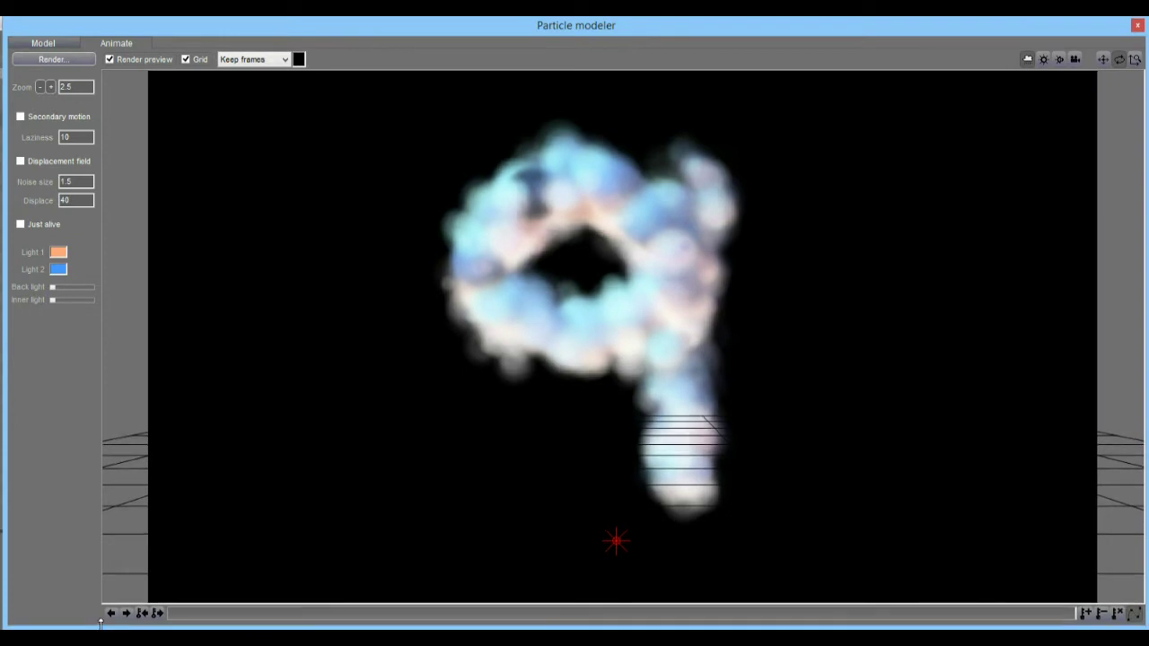
Scrub the timeline to the final frame to examine the cloud's motion, and briefly check the modeling view.
{"action": "mouse_move", "coordinate": [269, 620]}
{"action": "left_mouse_down"}
{"action": "mouse_move", "coordinate": [453, 616]}
{"action": "mouse_move", "coordinate": [189, 618]}
{"action": "mouse_move", "coordinate": [730, 619]}
{"action": "mouse_move", "coordinate": [206, 618]}
{"action": "mouse_move", "coordinate": [284, 619]}
{"action": "left_mouse_up"}
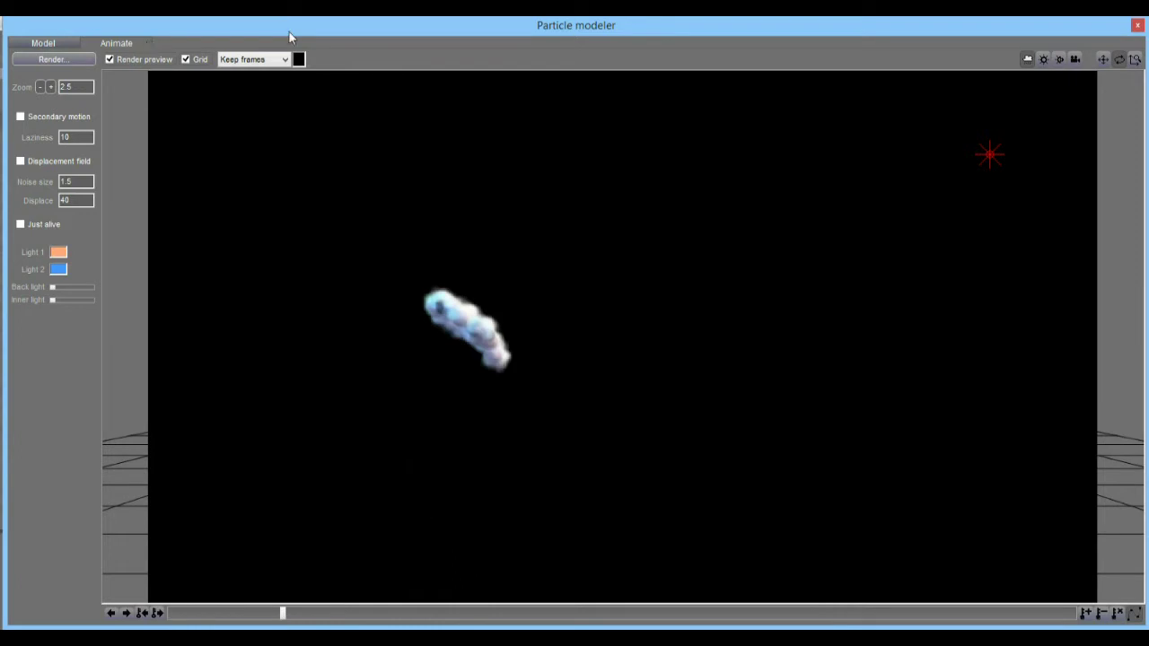
{"action": "left_click_drag", "start_coordinate": [267, 615], "coordinate": [1073, 610]}
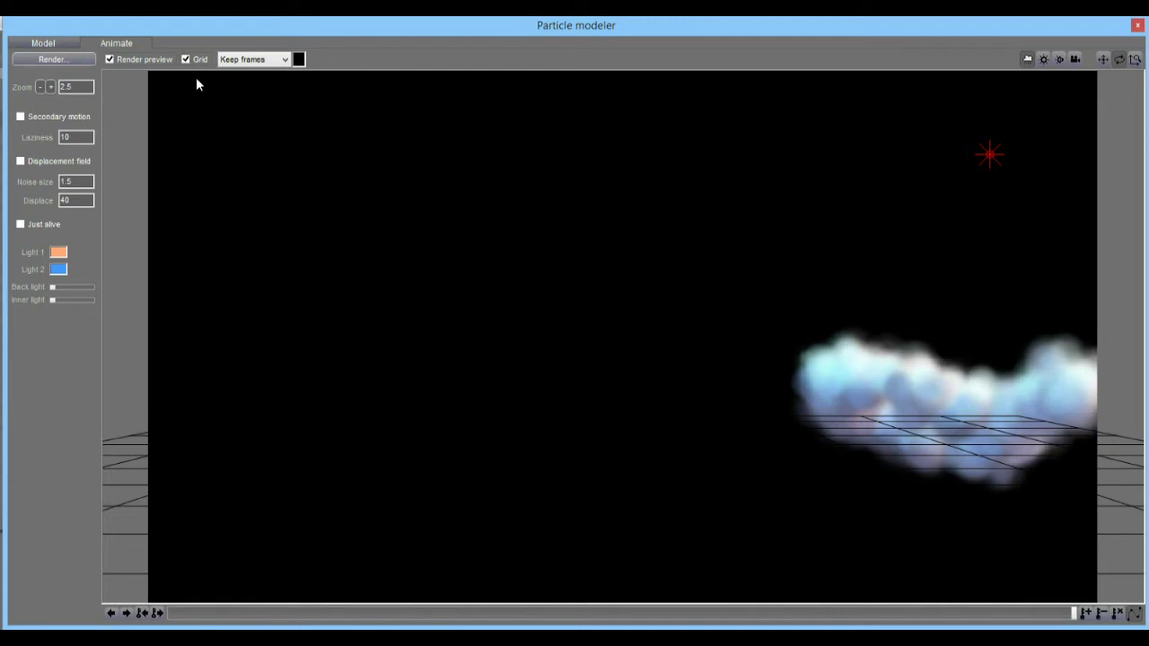
{"action": "left_click", "coordinate": [55, 43]}
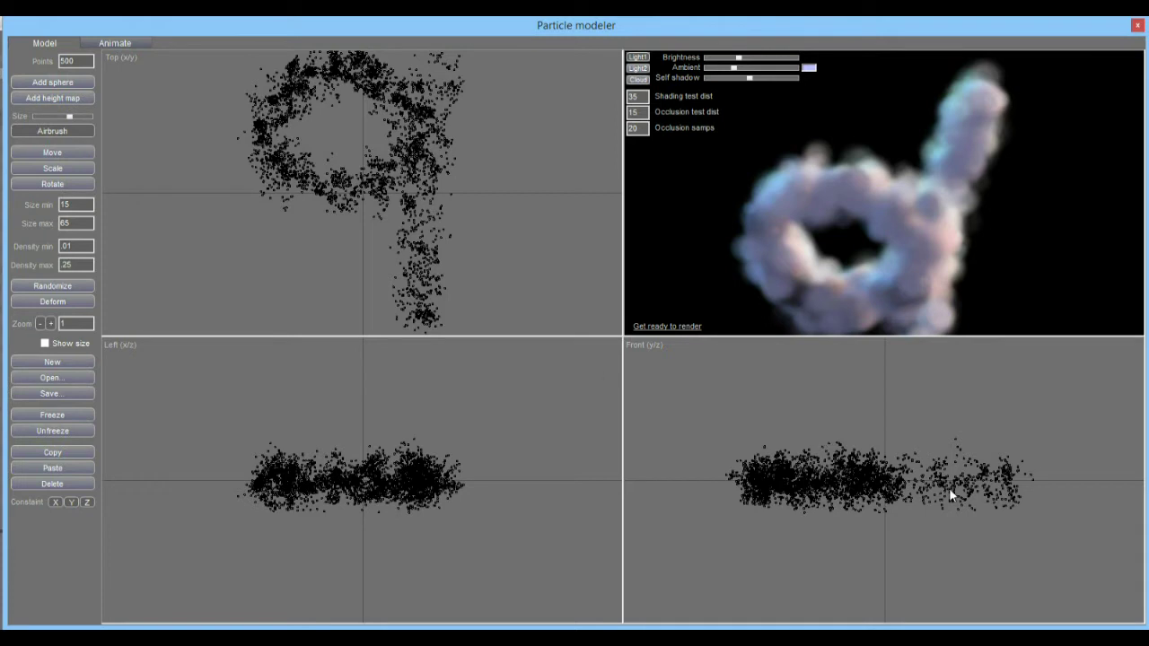
{"action": "left_click", "coordinate": [111, 43]}
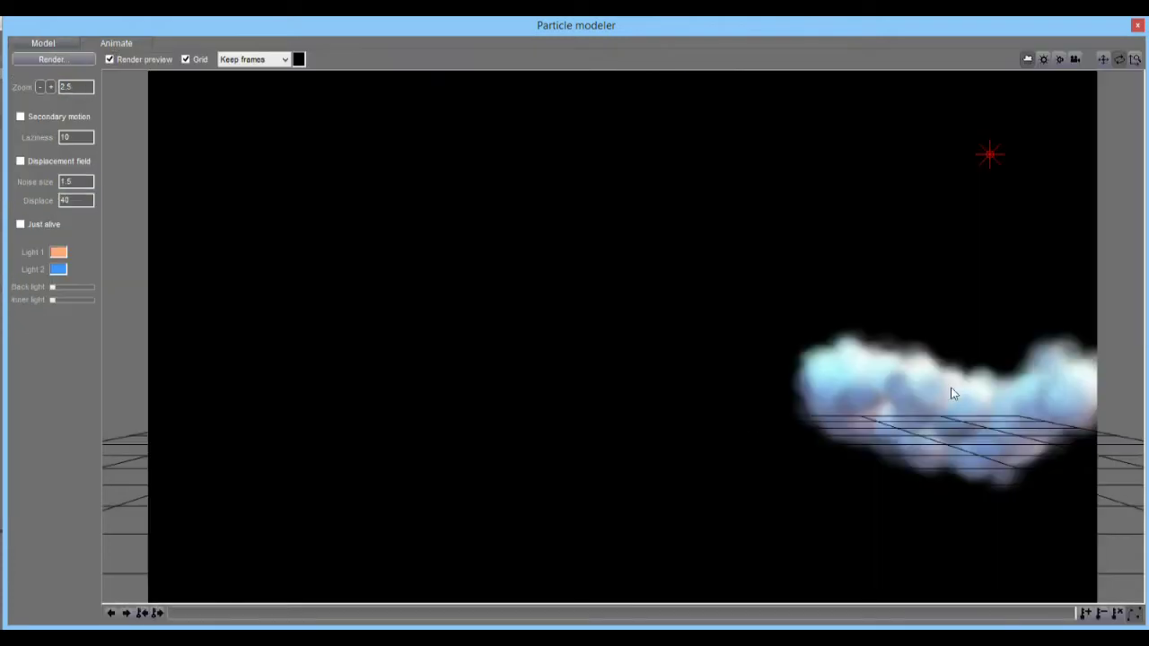
Step back through the frames and keyframes and forward to the last one to inspect the cloud's poses.
{"action": "left_click_drag", "start_coordinate": [984, 616], "coordinate": [898, 627]}
{"action": "left_click", "coordinate": [110, 614]}
{"action": "left_click", "coordinate": [110, 614]}
{"action": "left_click", "coordinate": [111, 614]}
{"action": "left_click", "coordinate": [146, 616]}
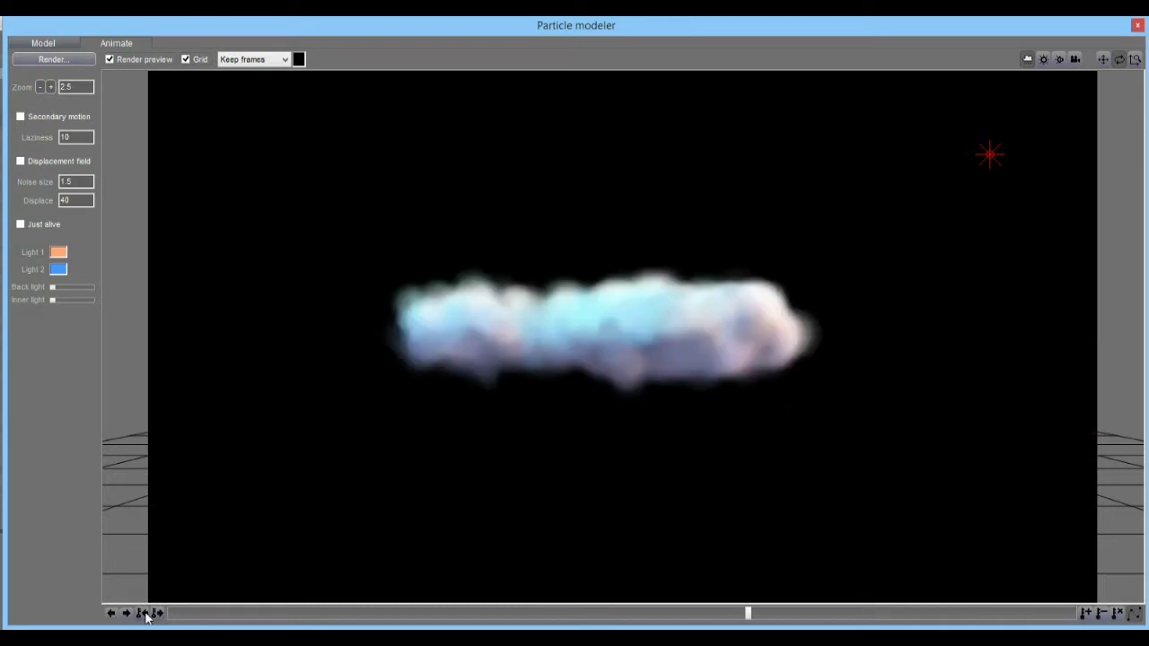
{"action": "left_click", "coordinate": [146, 616]}
{"action": "left_click", "coordinate": [146, 616]}
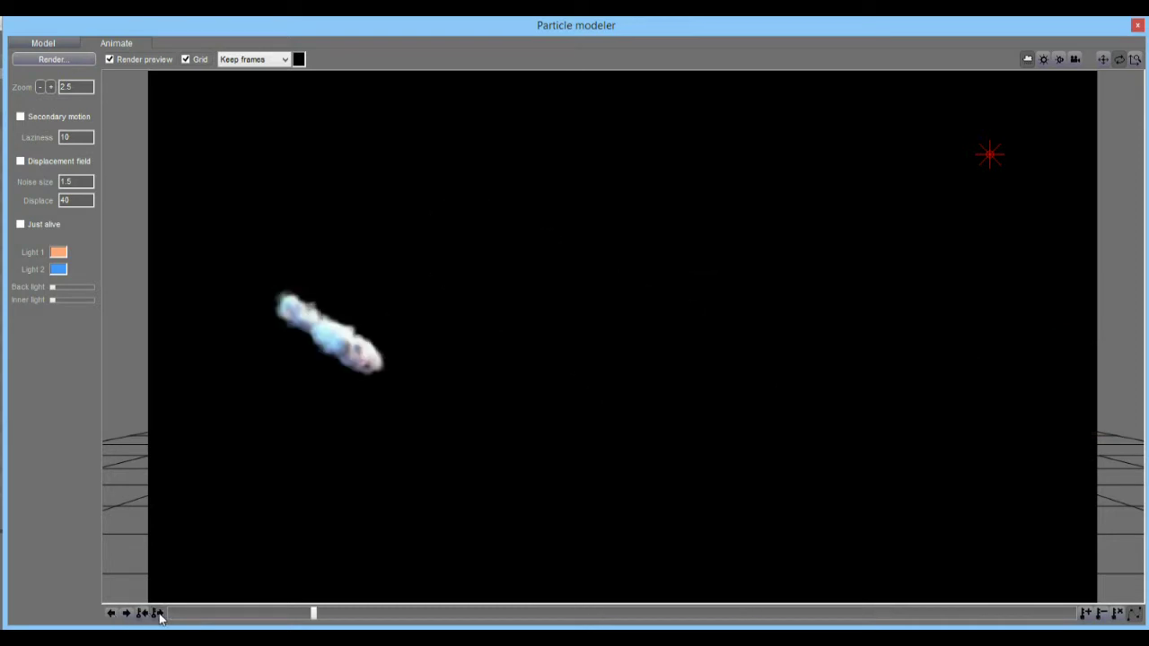
{"action": "left_click", "coordinate": [159, 614]}
{"action": "left_click", "coordinate": [159, 614]}
{"action": "left_click", "coordinate": [159, 614]}
{"action": "left_click", "coordinate": [158, 614]}
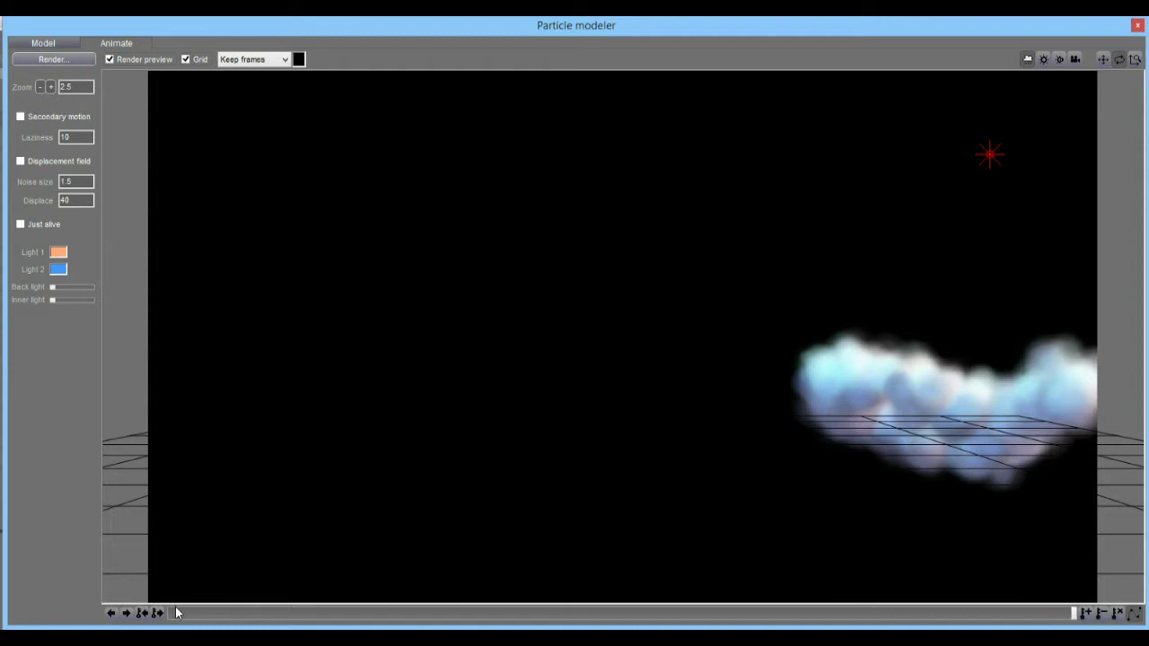
At the keyframe before the final frame, rotate and move the cloud so the 9 stands upright facing the viewer.
{"action": "left_click", "coordinate": [146, 616]}
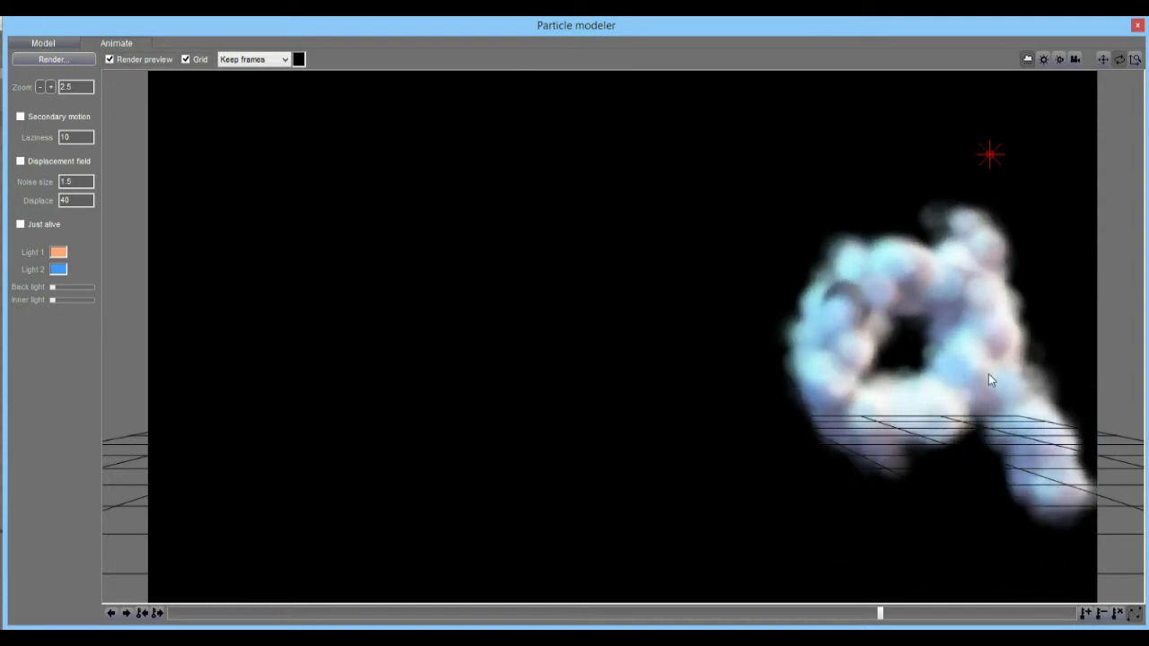
{"action": "left_click", "coordinate": [1102, 59]}
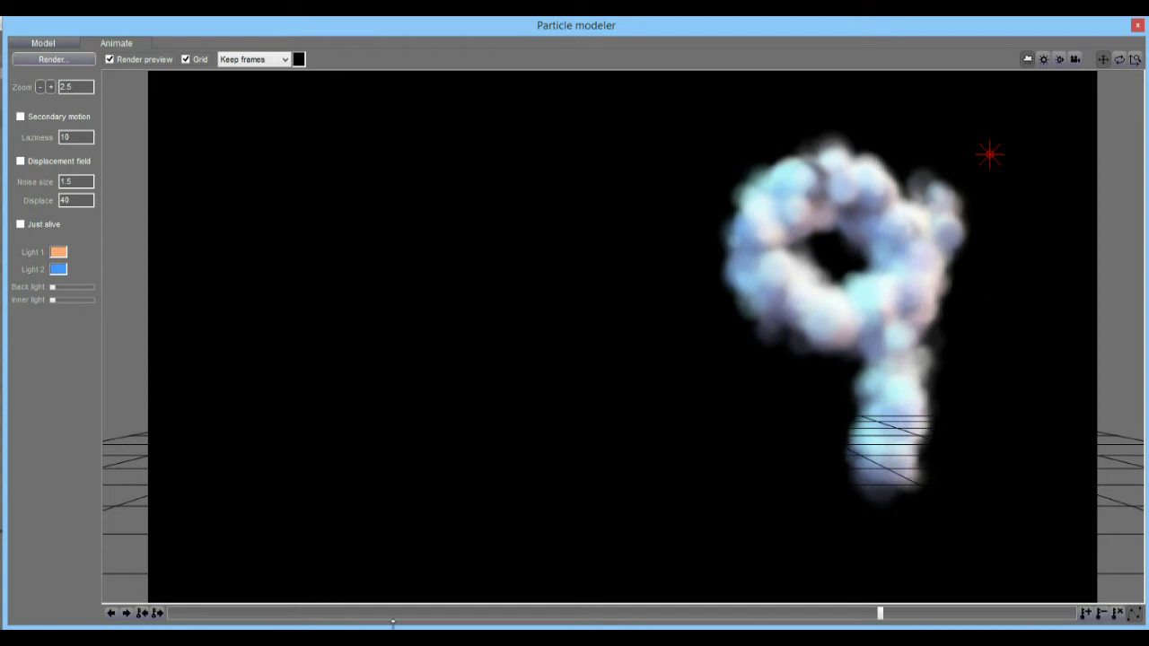
{"action": "left_click", "coordinate": [1118, 614]}
{"action": "left_click", "coordinate": [644, 379]}
At the early keyframe, rotate the distant cloud into an upright 9, and check the frames just after it.
{"action": "left_click_drag", "start_coordinate": [871, 614], "coordinate": [371, 621]}
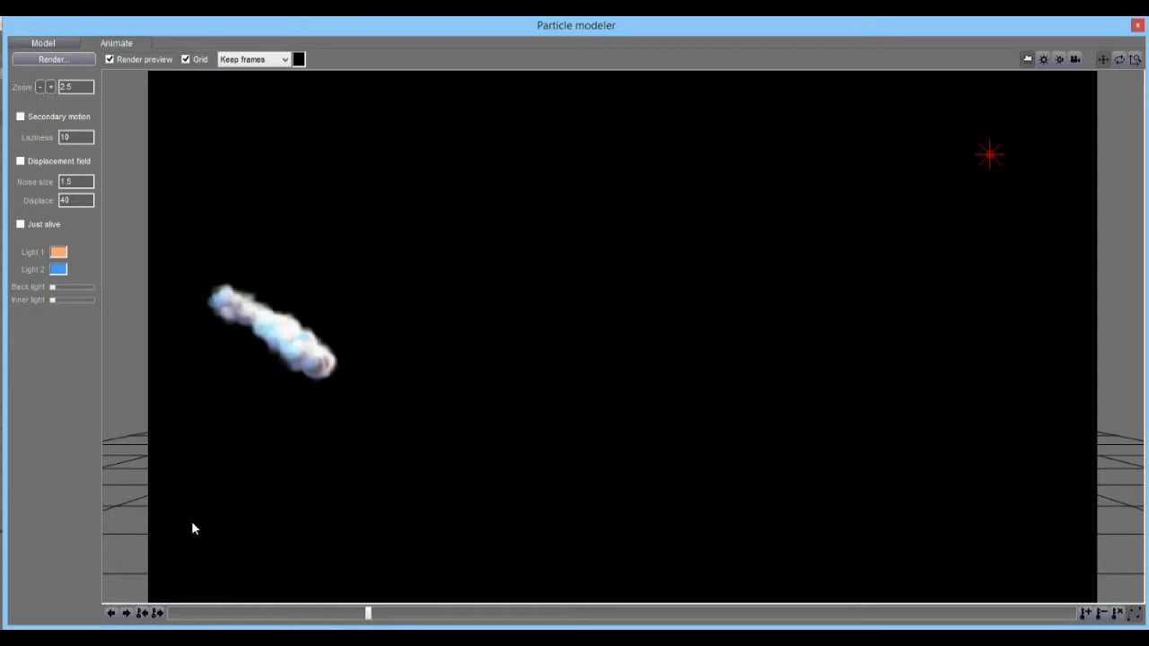
{"action": "left_click", "coordinate": [143, 614]}
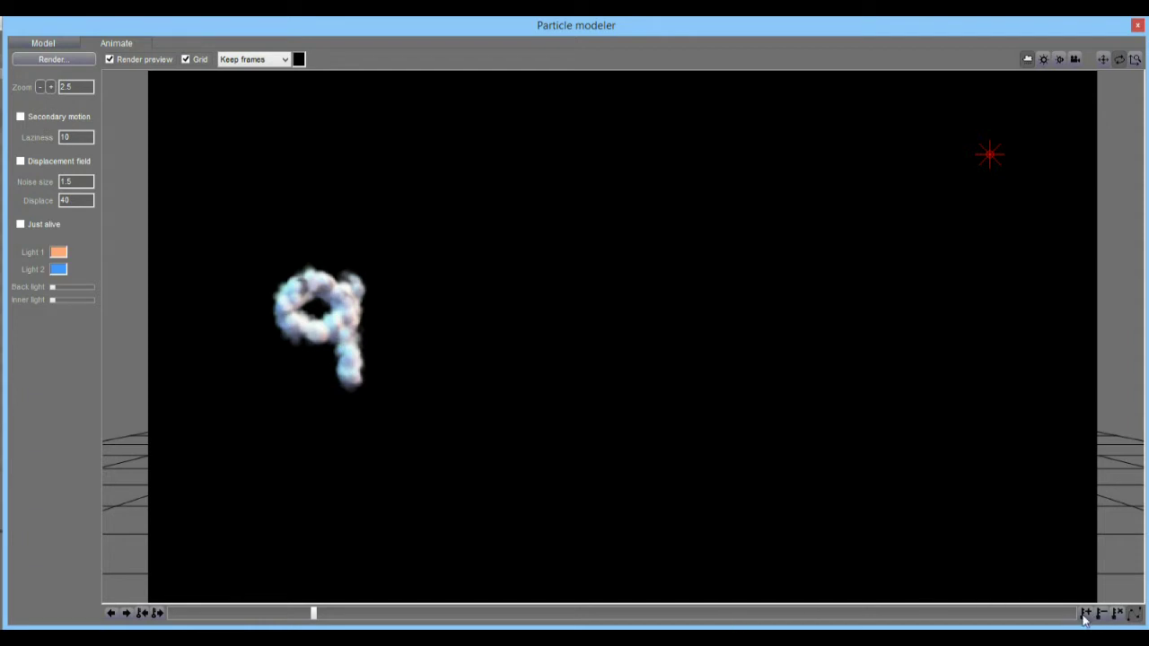
{"action": "left_click_drag", "start_coordinate": [326, 621], "coordinate": [375, 615]}
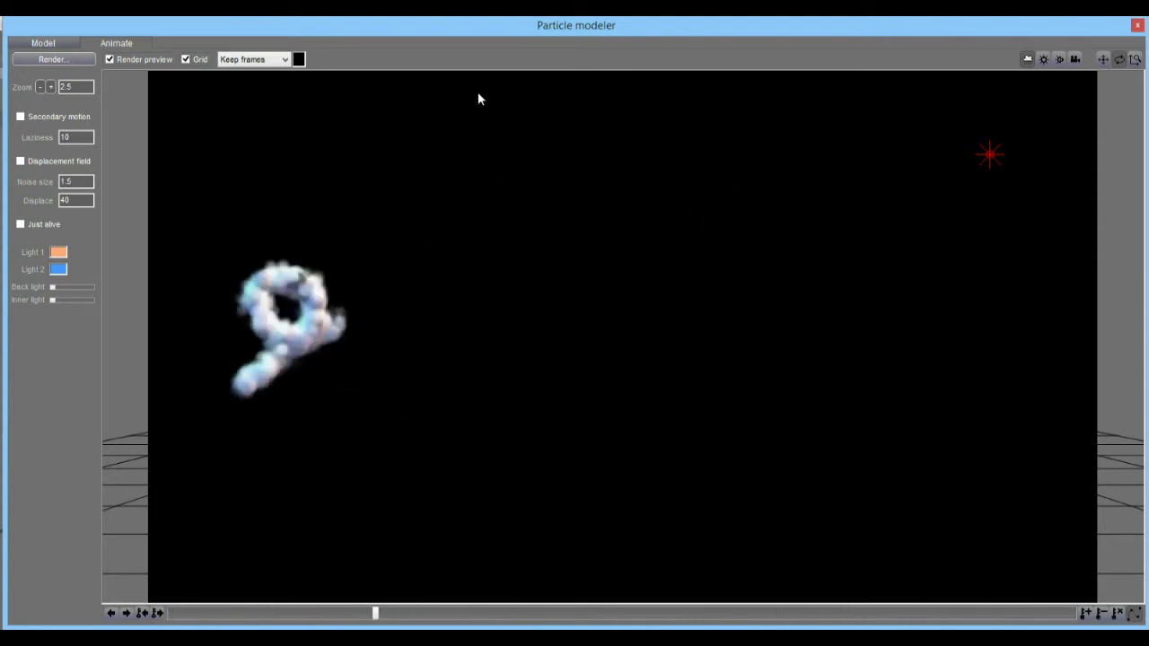
Turn off the render preview, keep the grid shown, and rewind the timeline to the first frame.
{"action": "left_click", "coordinate": [109, 60]}
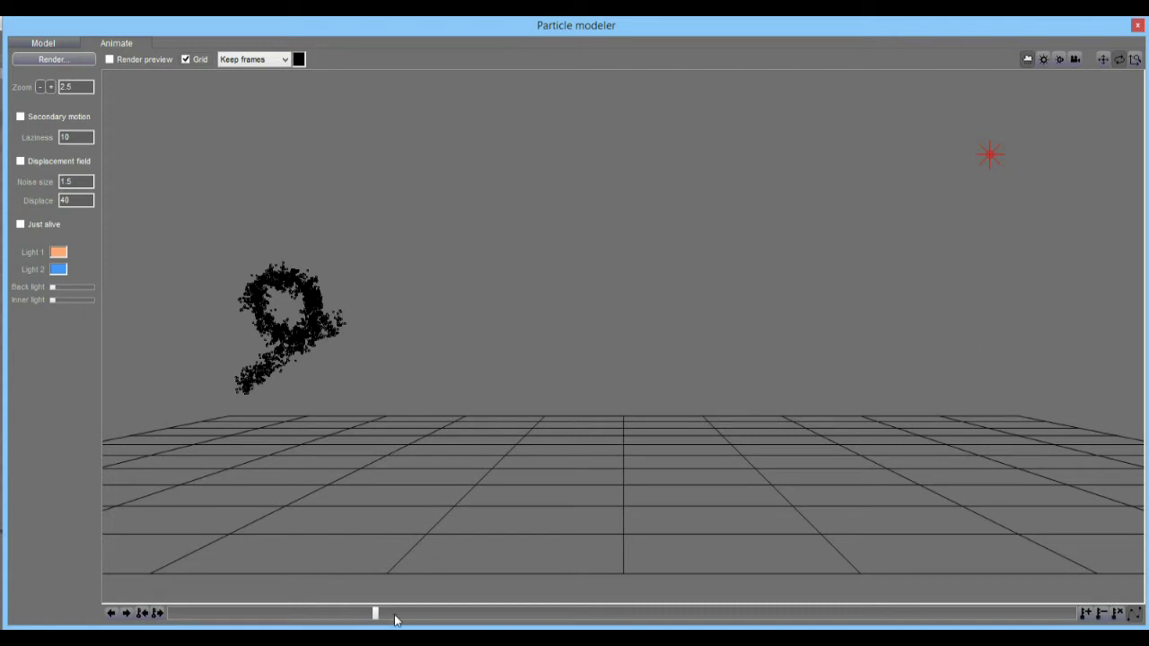
{"action": "mouse_move", "coordinate": [375, 616]}
{"action": "left_mouse_down"}
{"action": "mouse_move", "coordinate": [290, 616]}
{"action": "mouse_move", "coordinate": [382, 622]}
{"action": "left_mouse_up"}
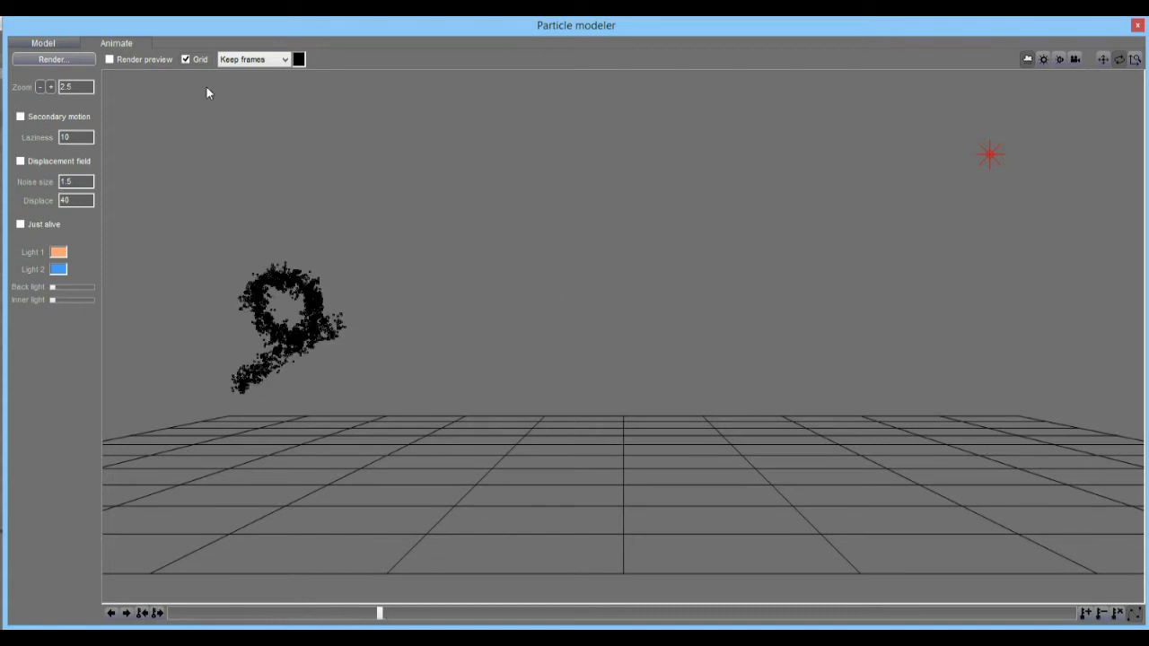
{"action": "left_click", "coordinate": [186, 60]}
{"action": "left_click", "coordinate": [186, 60]}
{"action": "left_click_drag", "start_coordinate": [379, 616], "coordinate": [171, 613]}
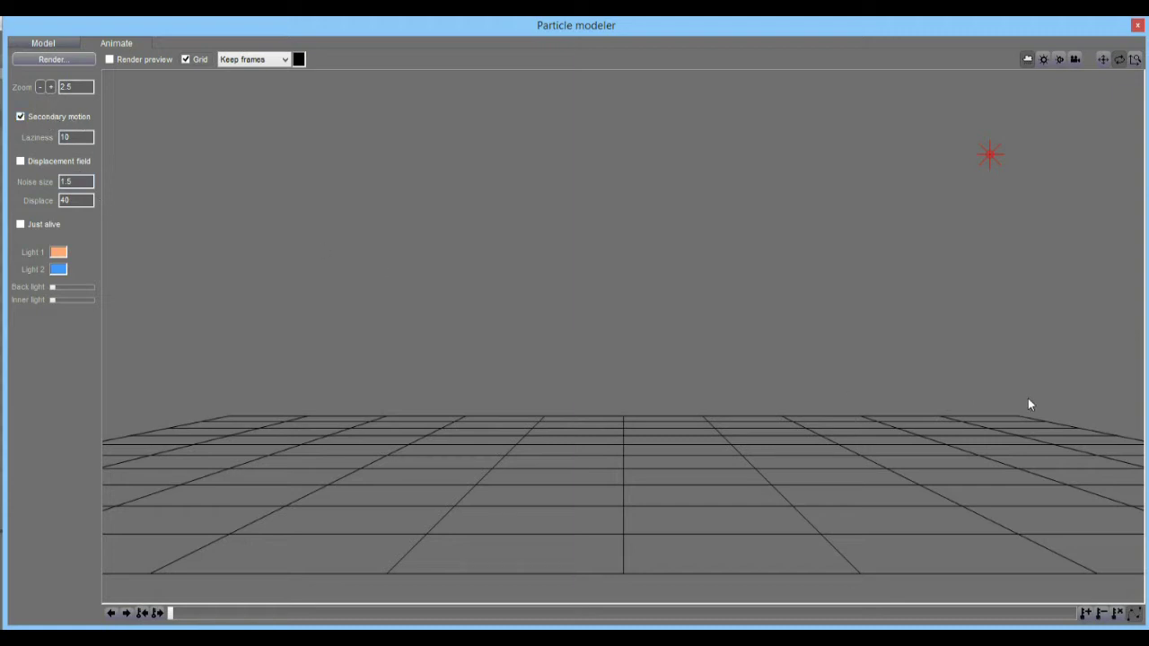
Render the keyframed cloud 9 into the animation frames as a final render and leave the particle modeler.
{"action": "left_click_drag", "start_coordinate": [225, 613], "coordinate": [187, 592]}
{"action": "left_click", "coordinate": [52, 59]}
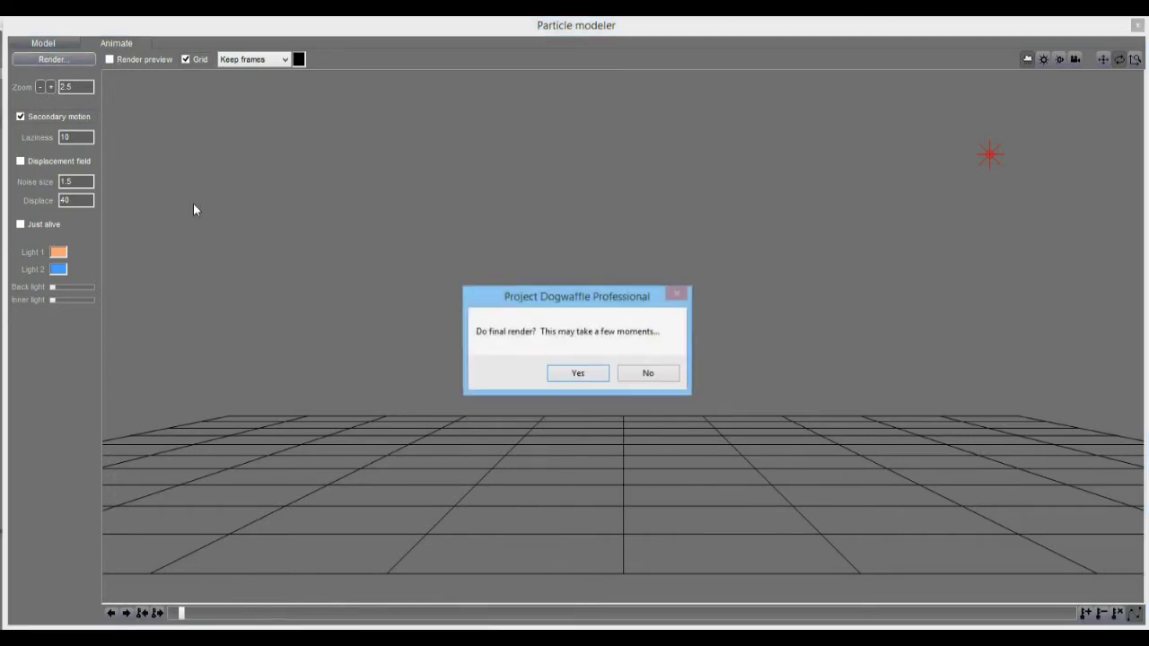
{"action": "left_click", "coordinate": [593, 378]}
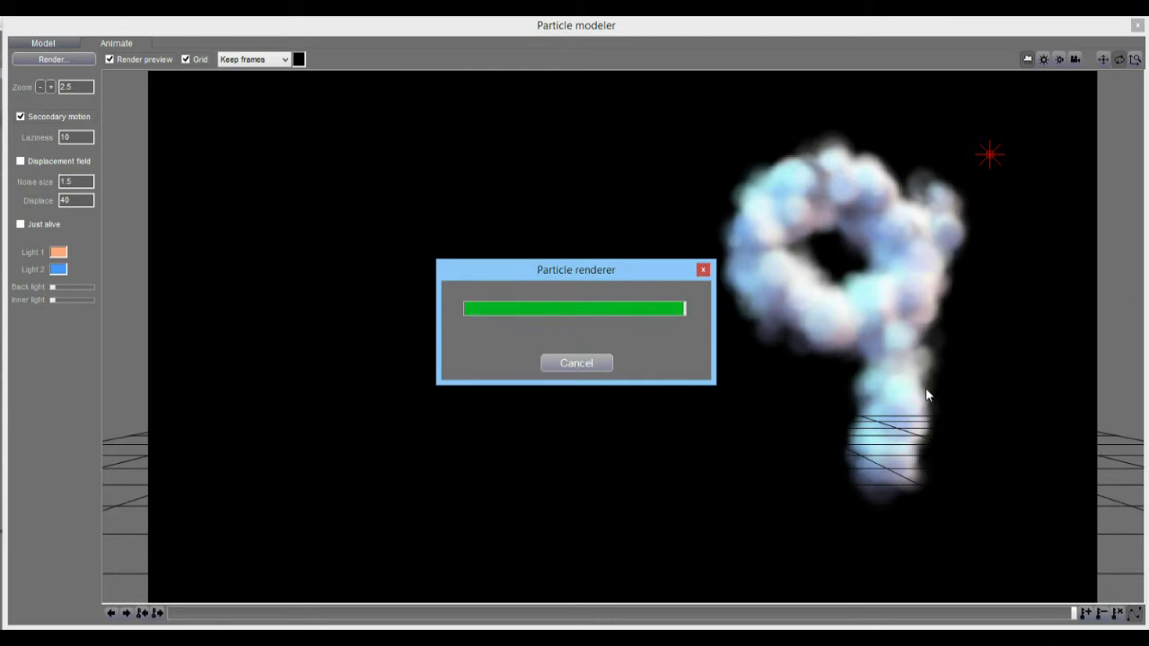
{"action": "left_click", "coordinate": [1139, 27]}
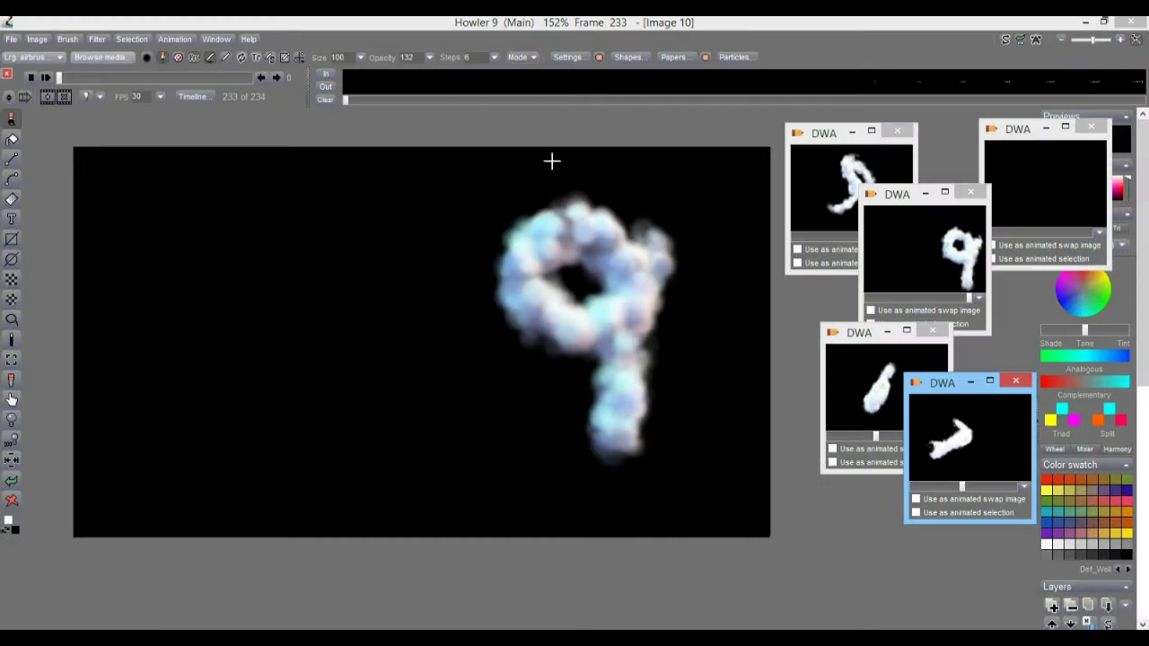
Play back the rendered cloud animation and return it to the first frame.
{"action": "left_click", "coordinate": [46, 77]}
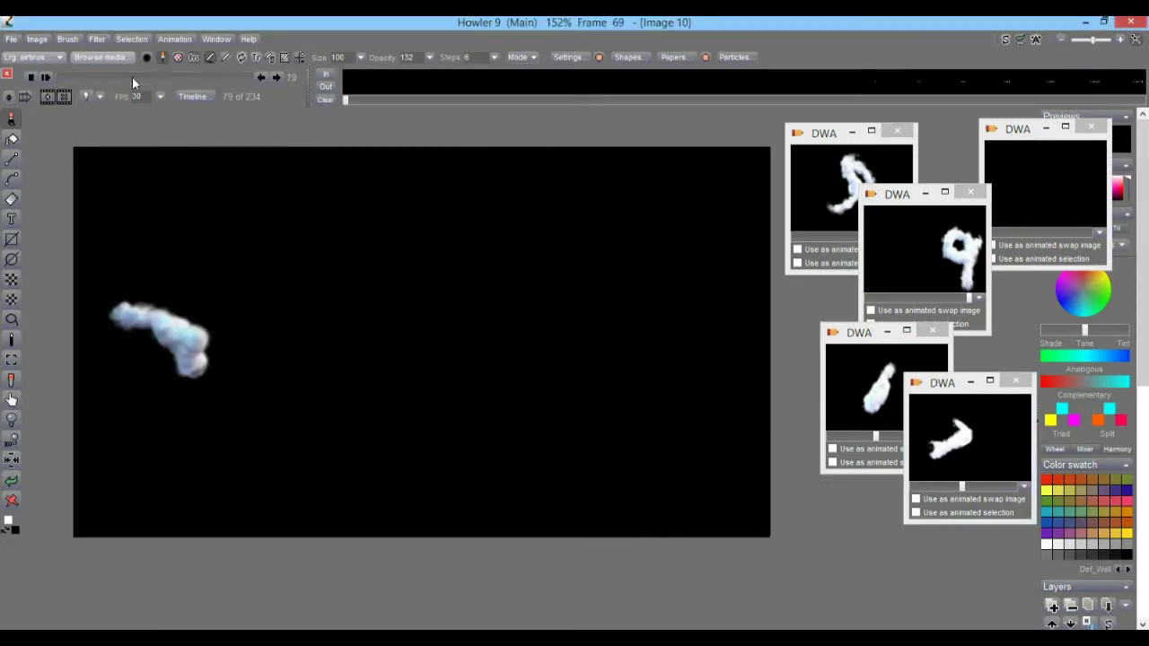
{"action": "left_click", "coordinate": [47, 78]}
{"action": "mouse_move", "coordinate": [58, 80]}
{"action": "left_mouse_down"}
{"action": "mouse_move", "coordinate": [134, 79]}
{"action": "mouse_move", "coordinate": [58, 75]}
{"action": "left_mouse_up"}
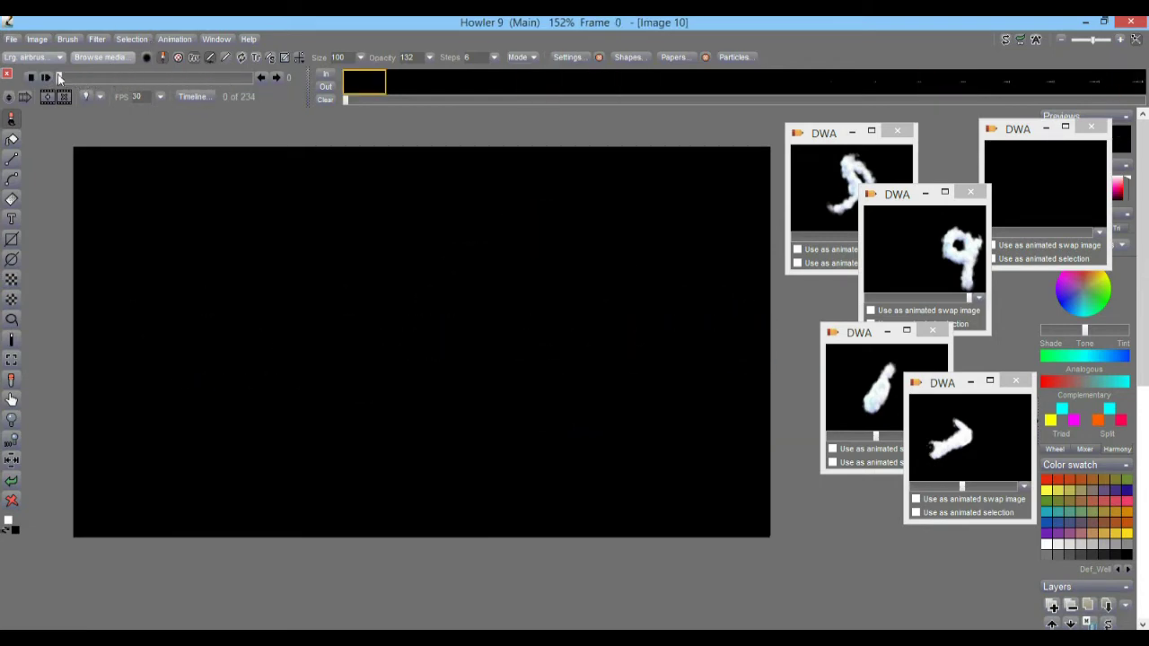
Store the rendered animation to disc and move its preview window clear of the older stored ones.
{"action": "left_click", "coordinate": [176, 40]}
{"action": "mouse_move", "coordinate": [278, 97]}
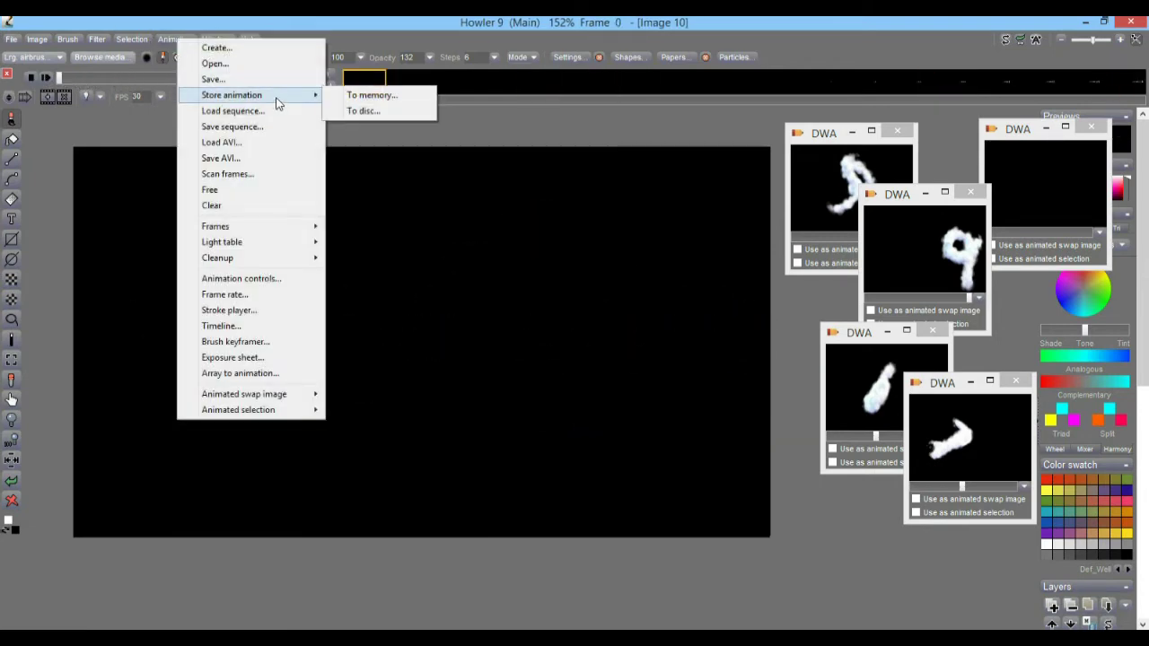
{"action": "left_click", "coordinate": [375, 110]}
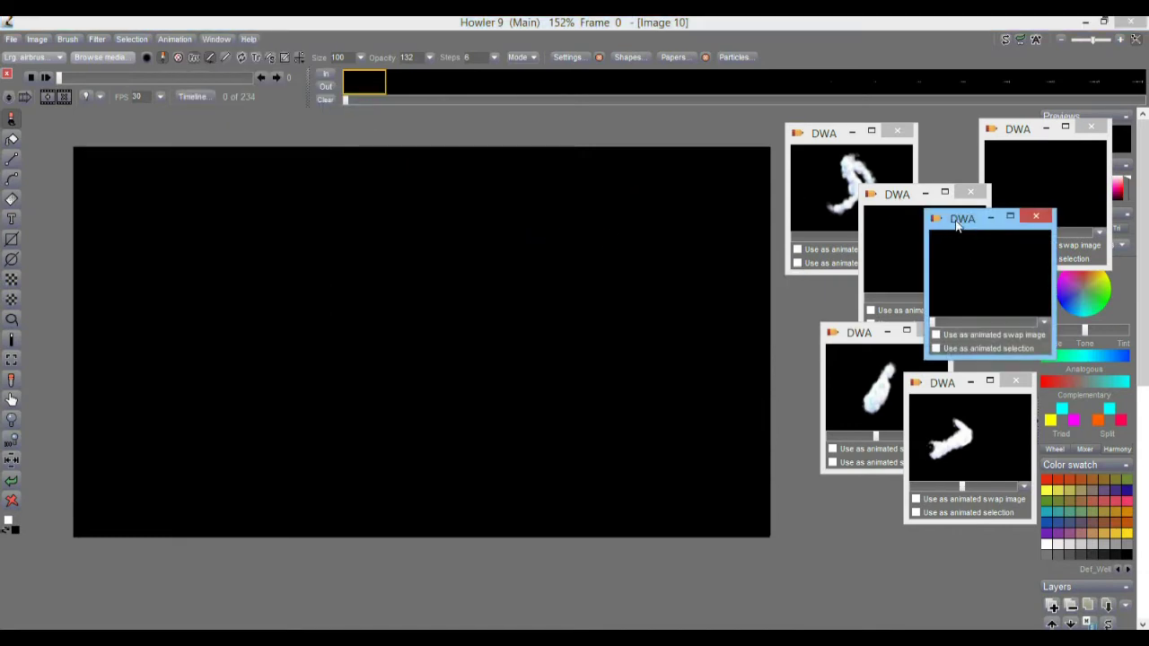
{"action": "left_click_drag", "start_coordinate": [954, 223], "coordinate": [1002, 300]}
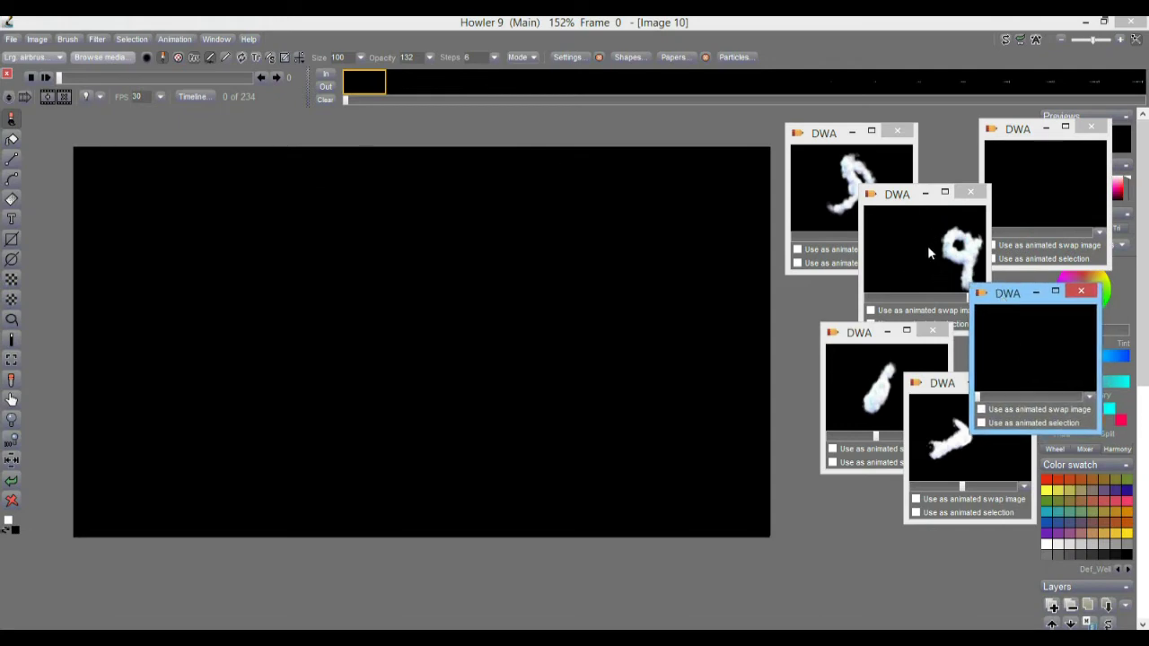
Close the five older stored animation windows and place the newly stored one beside the canvas.
{"action": "left_click", "coordinate": [897, 131]}
{"action": "left_click", "coordinate": [970, 192]}
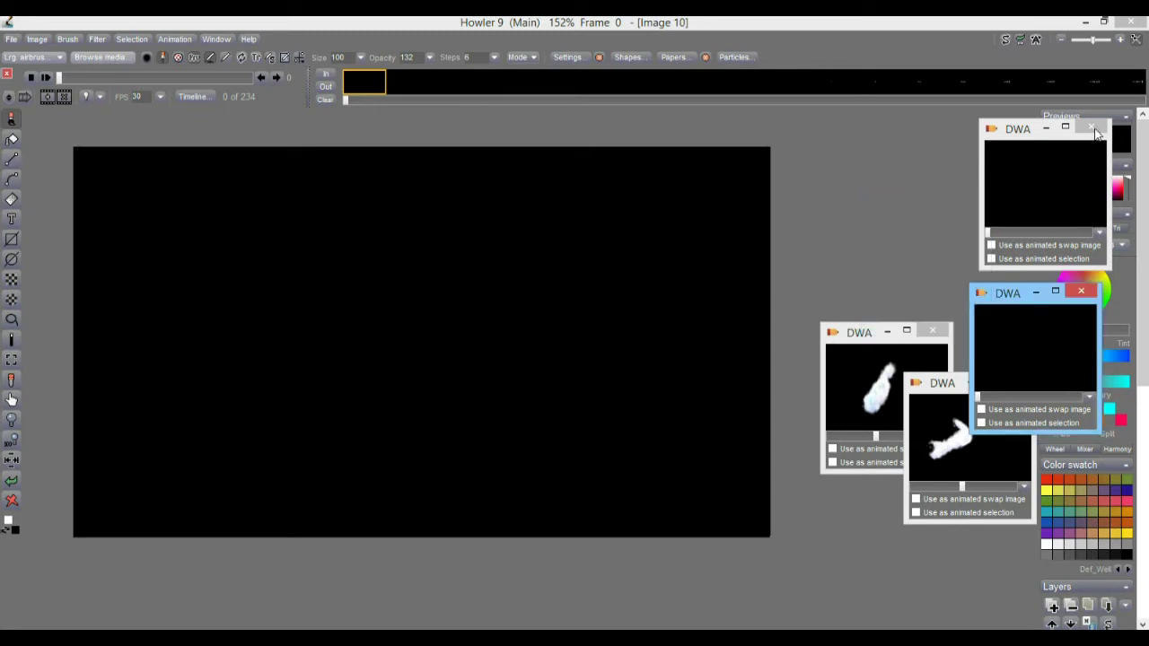
{"action": "left_click", "coordinate": [1093, 130]}
{"action": "left_click", "coordinate": [931, 330]}
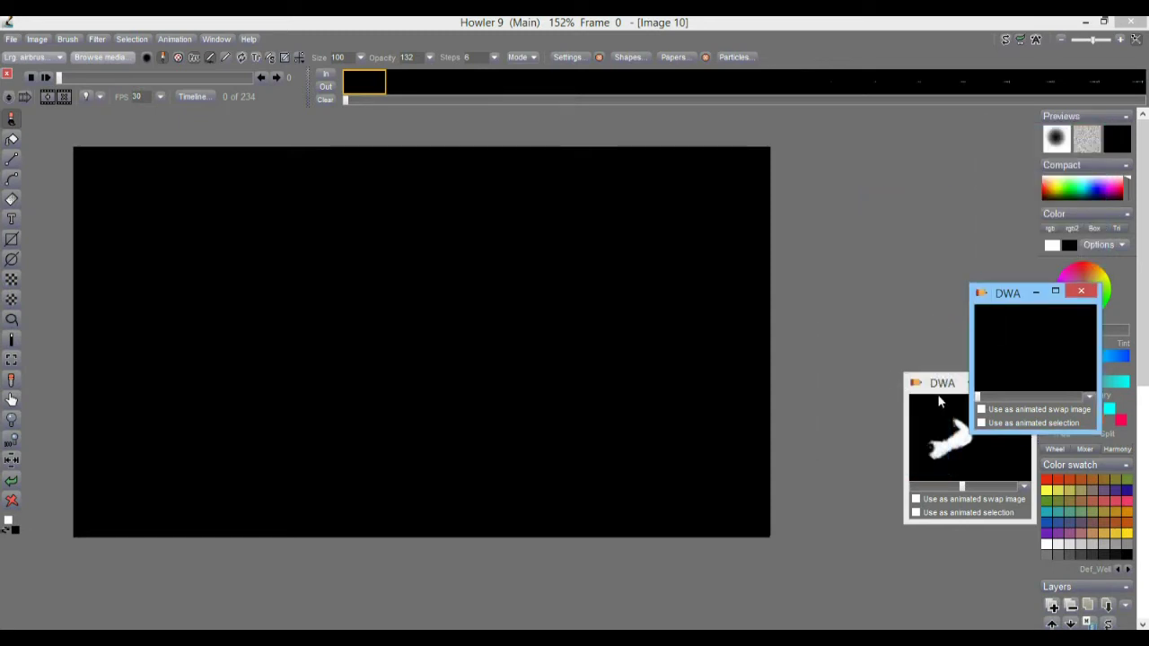
{"action": "left_click_drag", "start_coordinate": [940, 386], "coordinate": [849, 331]}
{"action": "left_click", "coordinate": [932, 327]}
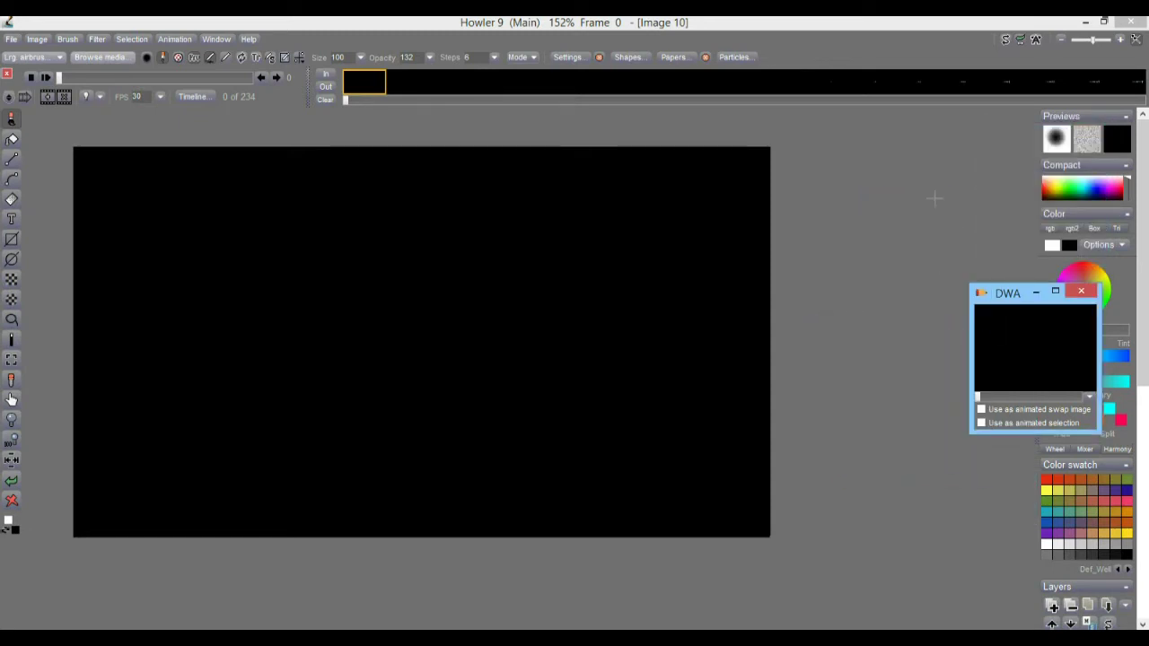
{"action": "left_click_drag", "start_coordinate": [1009, 299], "coordinate": [909, 134]}
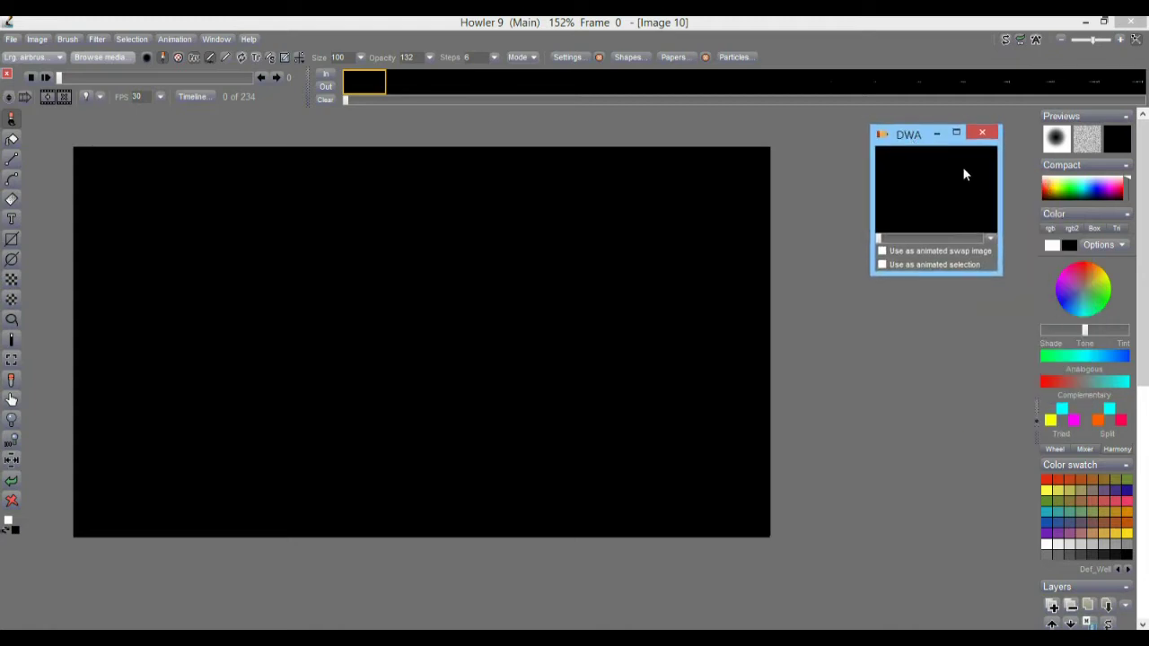
{"action": "mouse_move", "coordinate": [898, 235]}
{"action": "left_mouse_down"}
{"action": "mouse_move", "coordinate": [983, 242]}
{"action": "mouse_move", "coordinate": [879, 240]}
{"action": "left_mouse_up"}
Replace the current animation with a new 234-frame one at 30 fps, initialized by copying the current blank frame.
{"action": "left_click", "coordinate": [99, 40]}
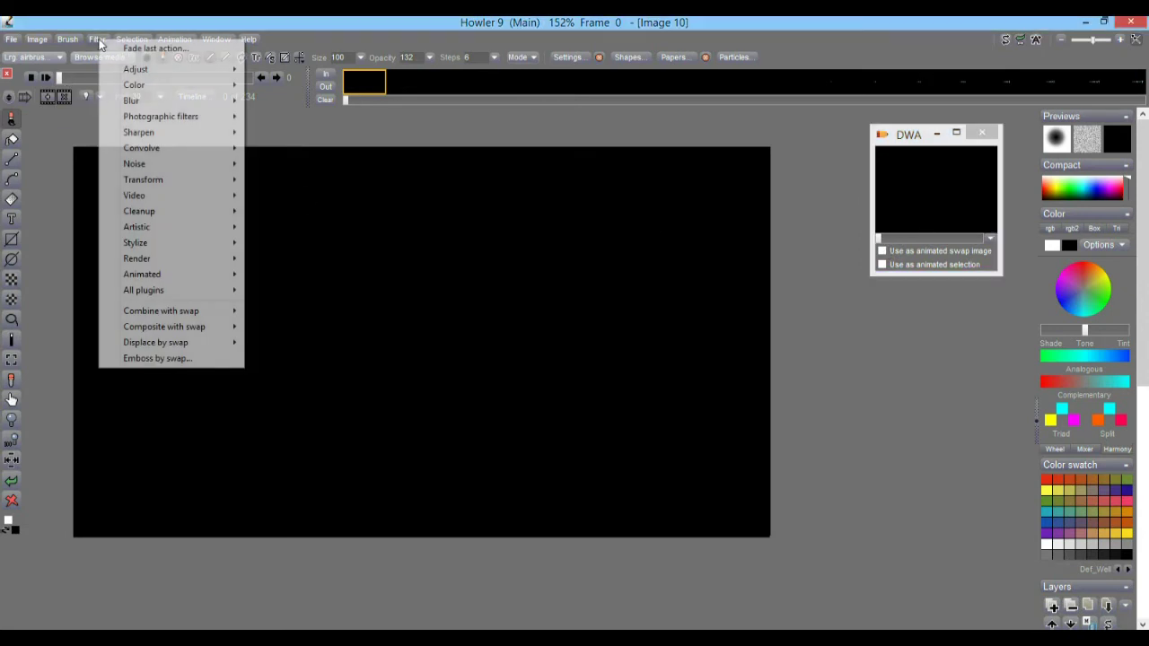
{"action": "left_click", "coordinate": [364, 83]}
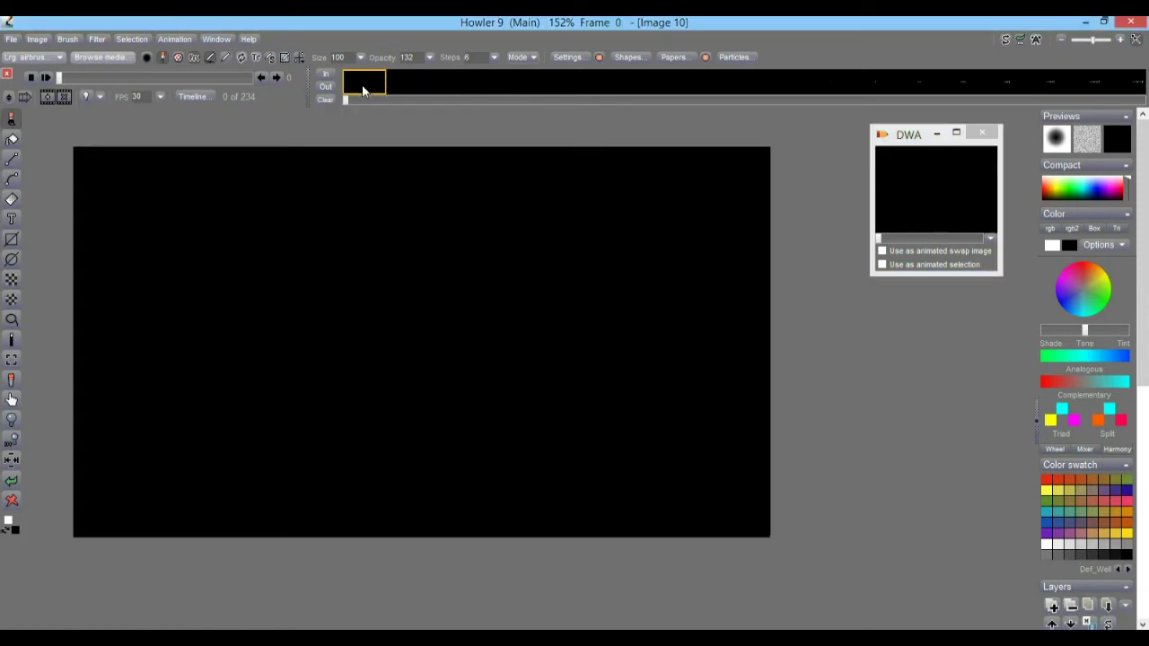
{"action": "left_click", "coordinate": [173, 39]}
{"action": "left_click", "coordinate": [206, 44]}
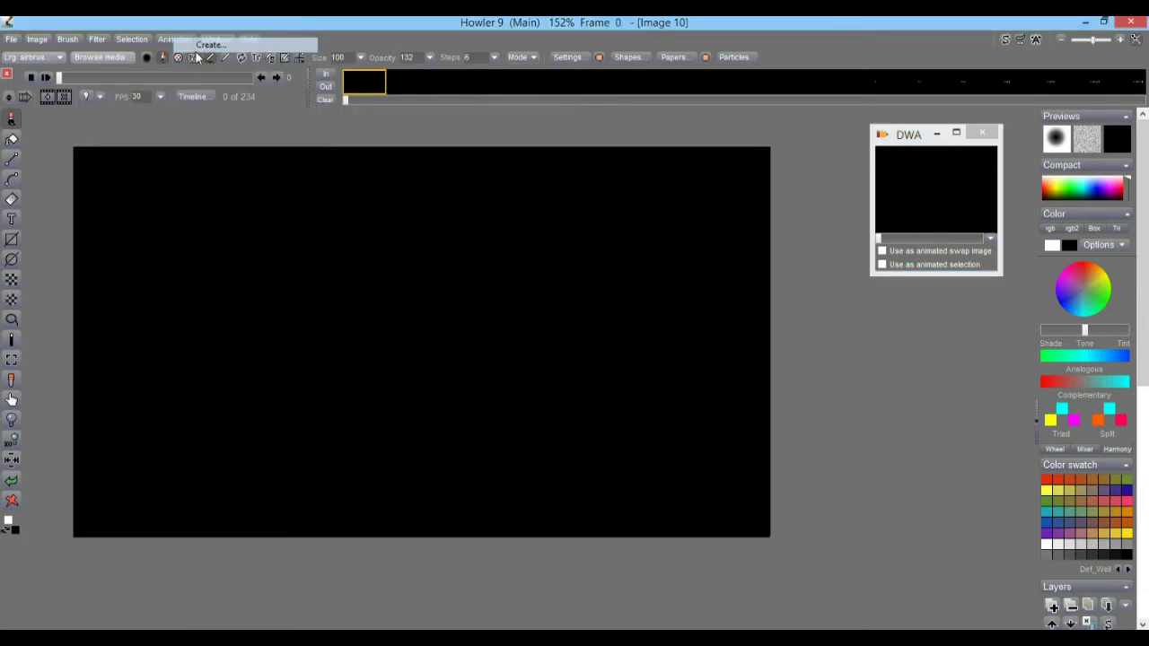
{"action": "double_click", "coordinate": [418, 278]}
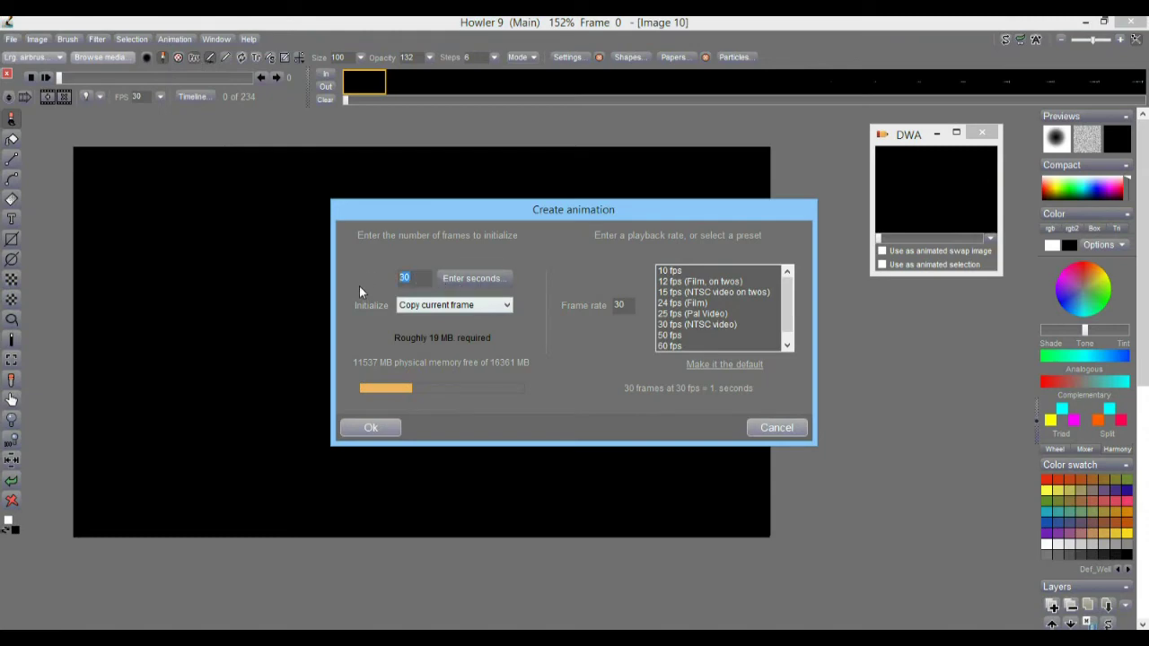
{"action": "type", "text": "234"}
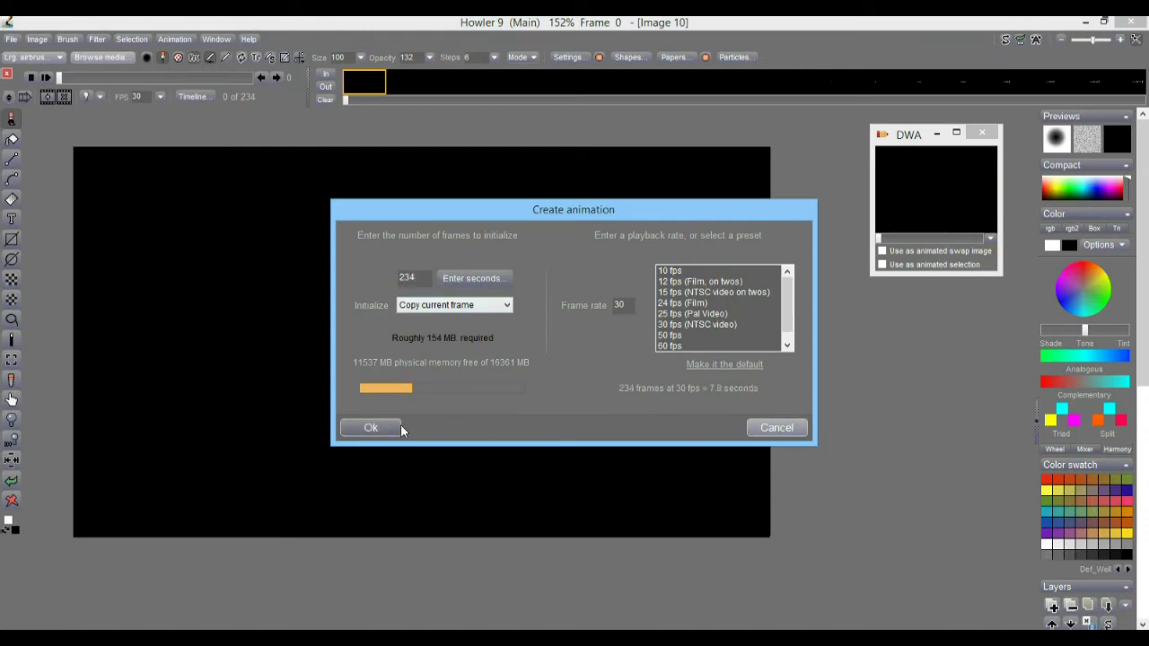
{"action": "left_click", "coordinate": [377, 427]}
{"action": "left_click", "coordinate": [571, 376]}
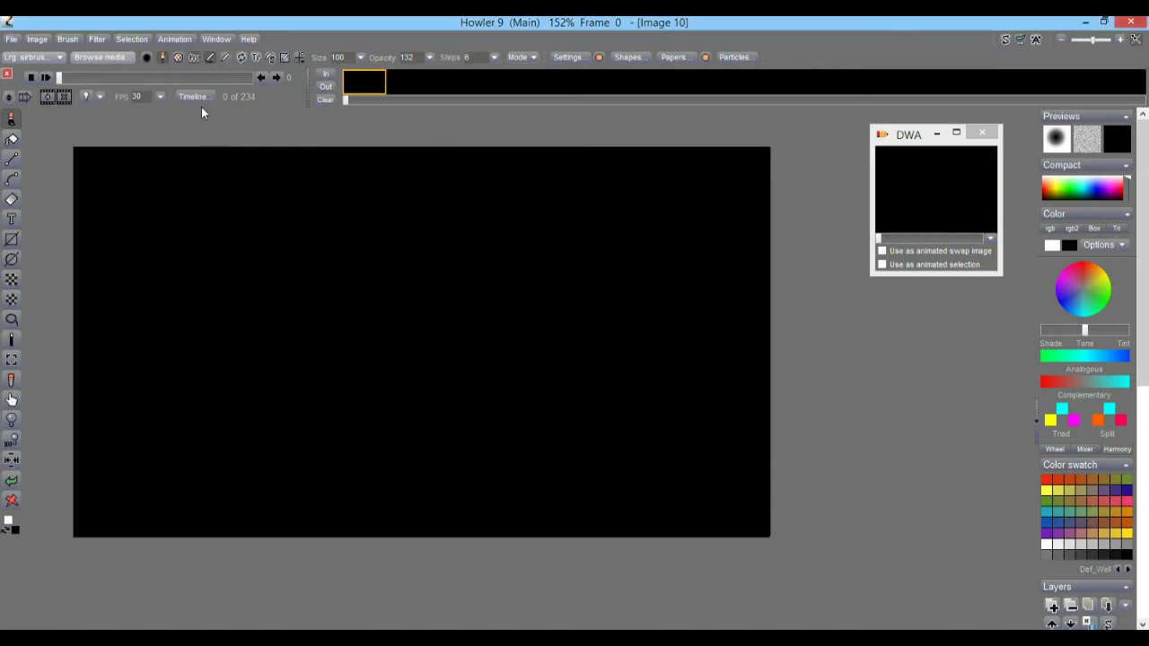
Reopen the Particle modeler on the blank animation and load the saved cloud 9.cld.
{"action": "left_click", "coordinate": [95, 38]}
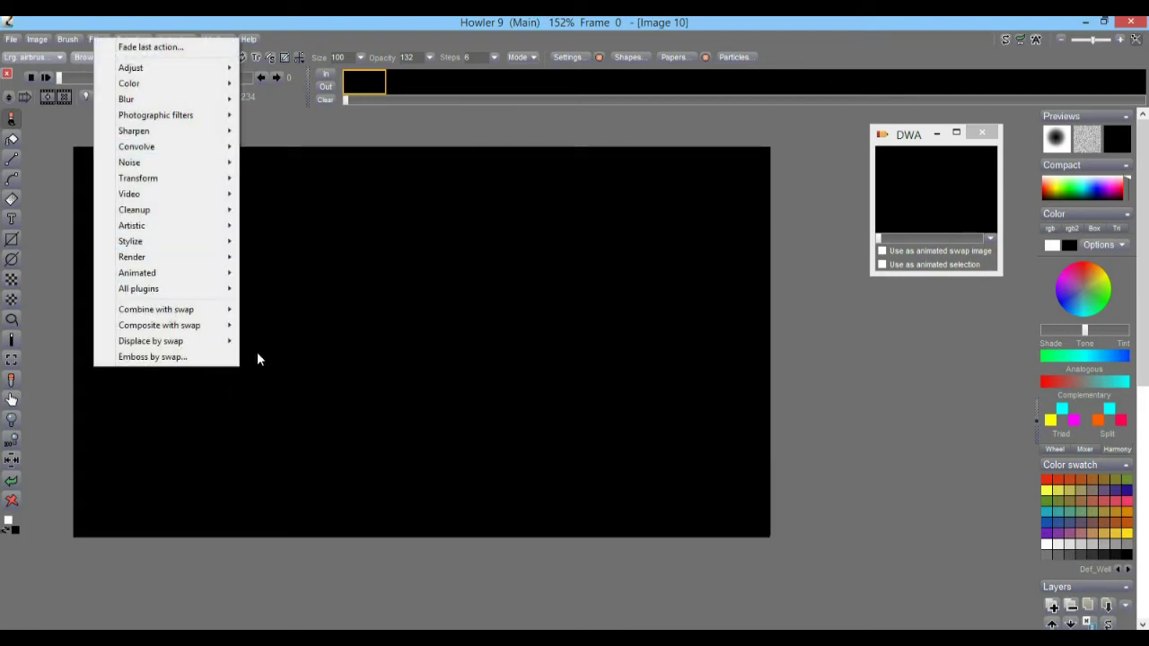
{"action": "mouse_move", "coordinate": [157, 276]}
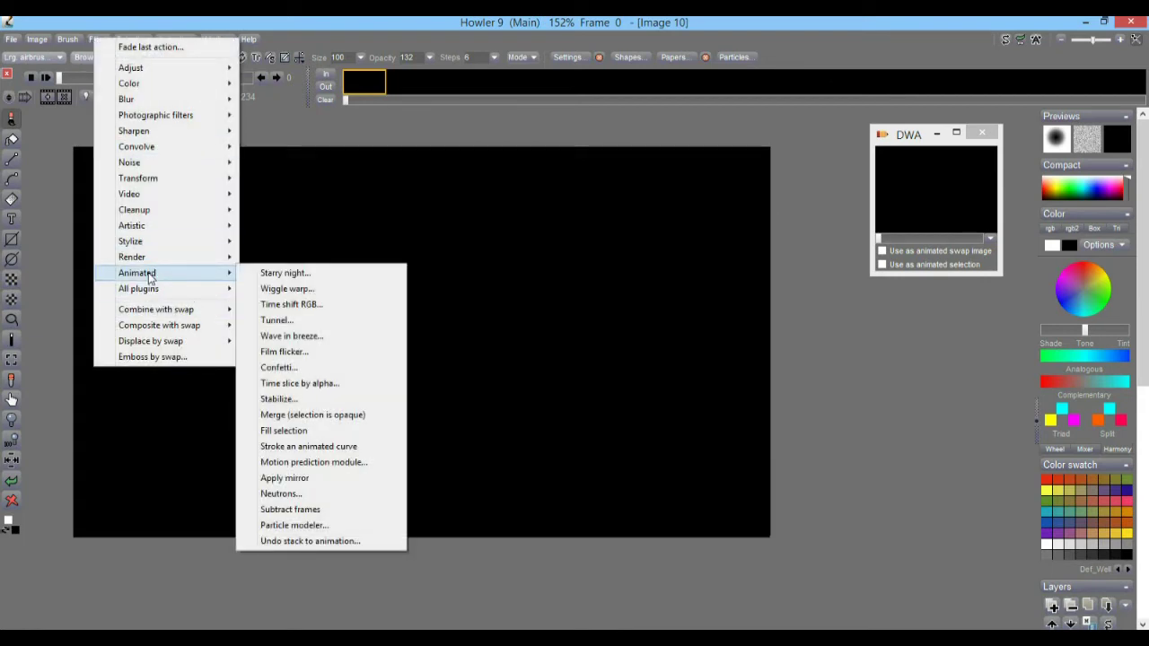
{"action": "left_click", "coordinate": [290, 528]}
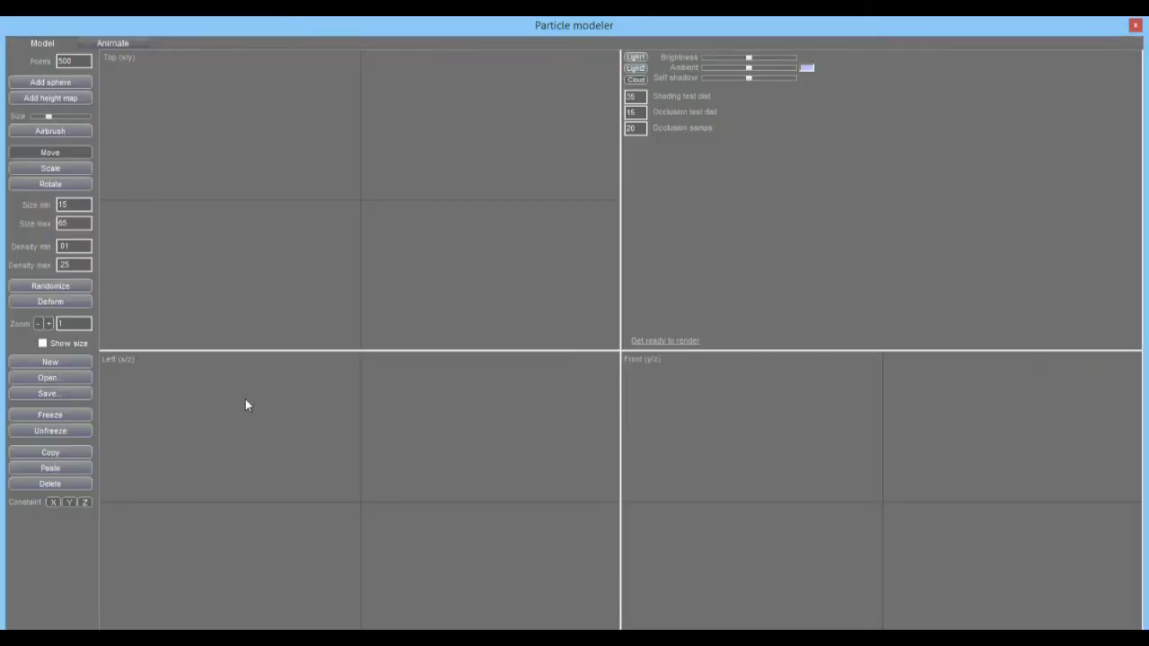
{"action": "left_click", "coordinate": [55, 379]}
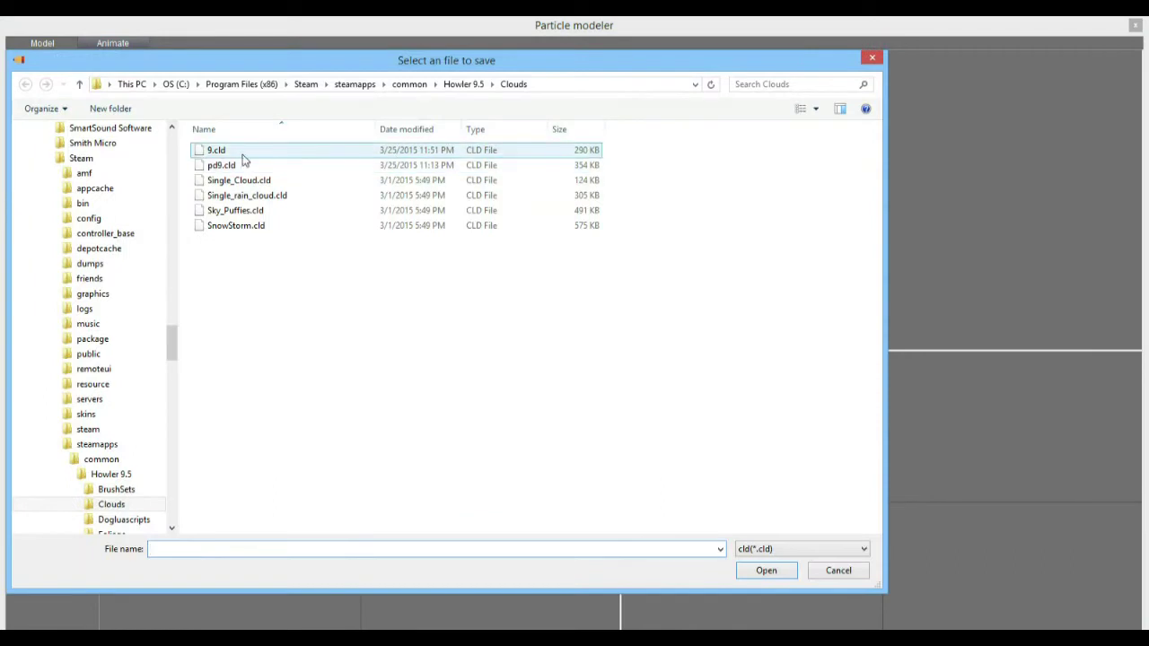
{"action": "left_click", "coordinate": [214, 151]}
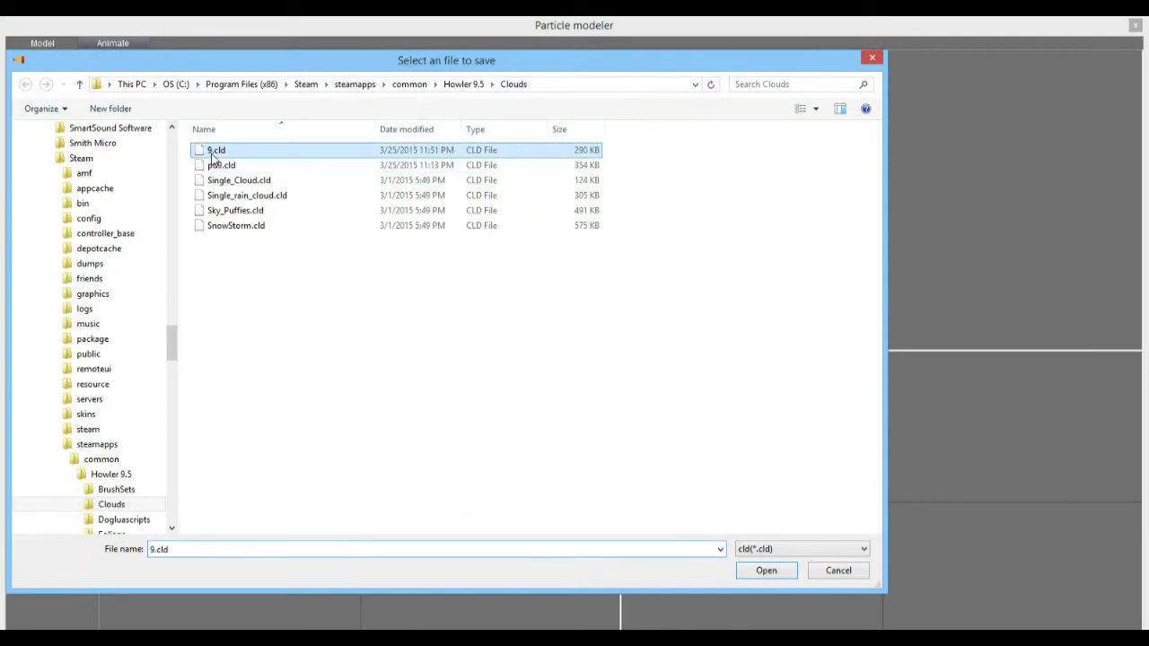
{"action": "left_click", "coordinate": [766, 570]}
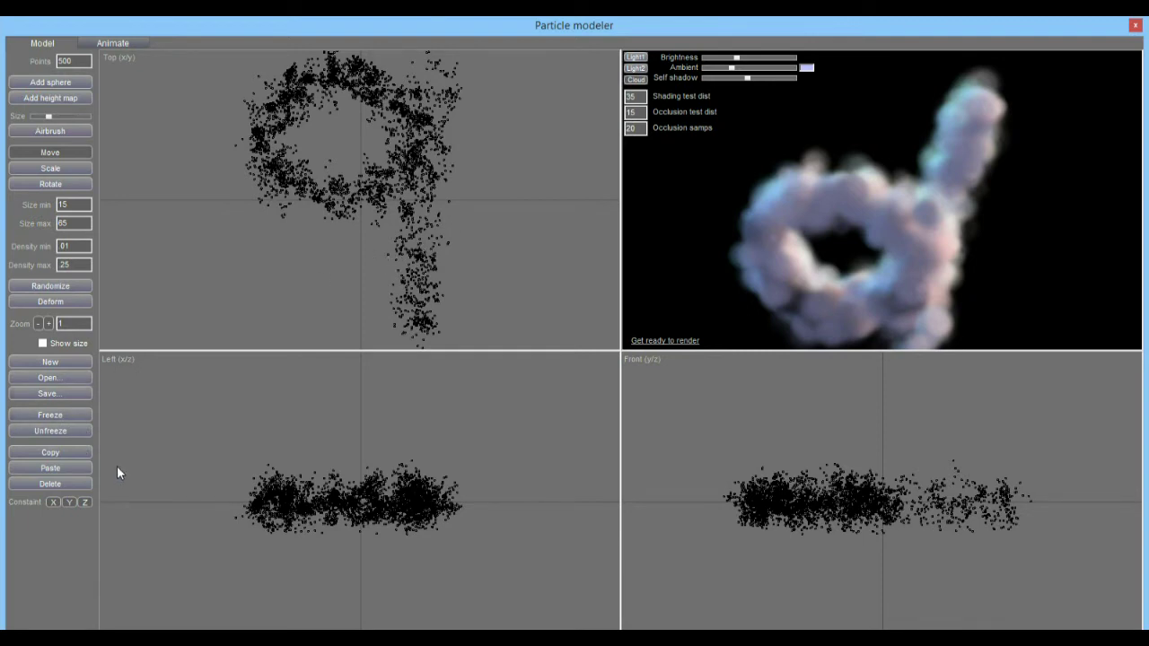
Unfreeze the 9's particles, widen the shape horizontally with Scale and scatter it by applying Deform repeatedly.
{"action": "left_click", "coordinate": [82, 432]}
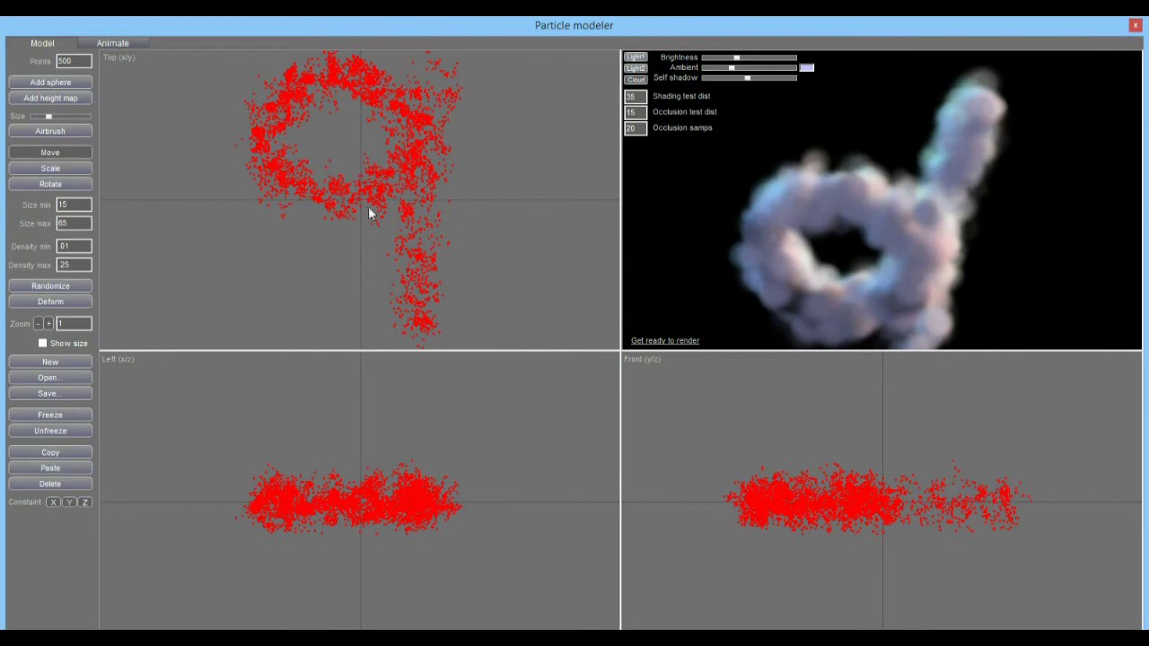
{"action": "left_click_drag", "start_coordinate": [336, 185], "coordinate": [364, 178]}
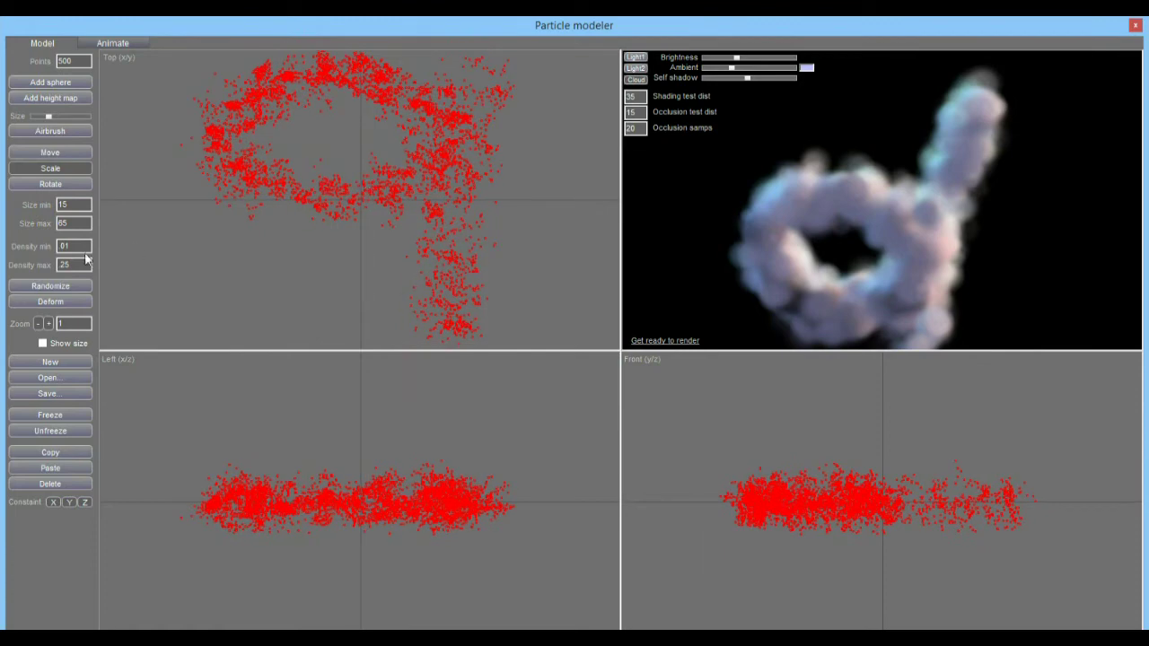
{"action": "left_click", "coordinate": [64, 300]}
{"action": "left_click", "coordinate": [62, 299]}
{"action": "left_click", "coordinate": [63, 299]}
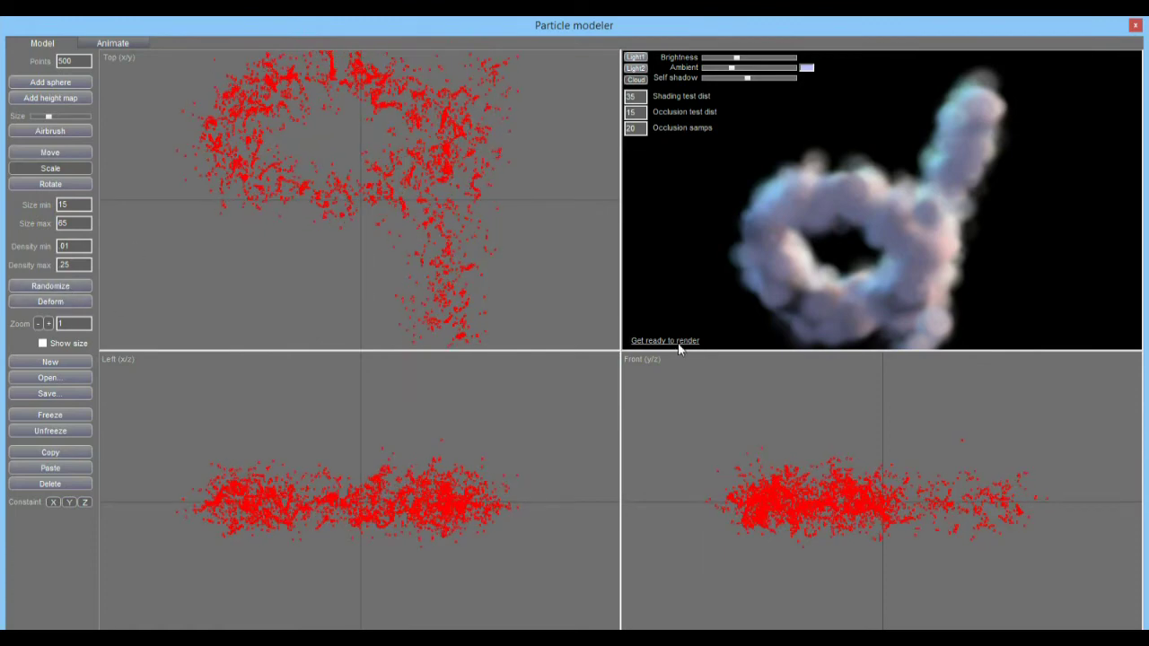
{"action": "left_click_drag", "start_coordinate": [628, 203], "coordinate": [971, 225]}
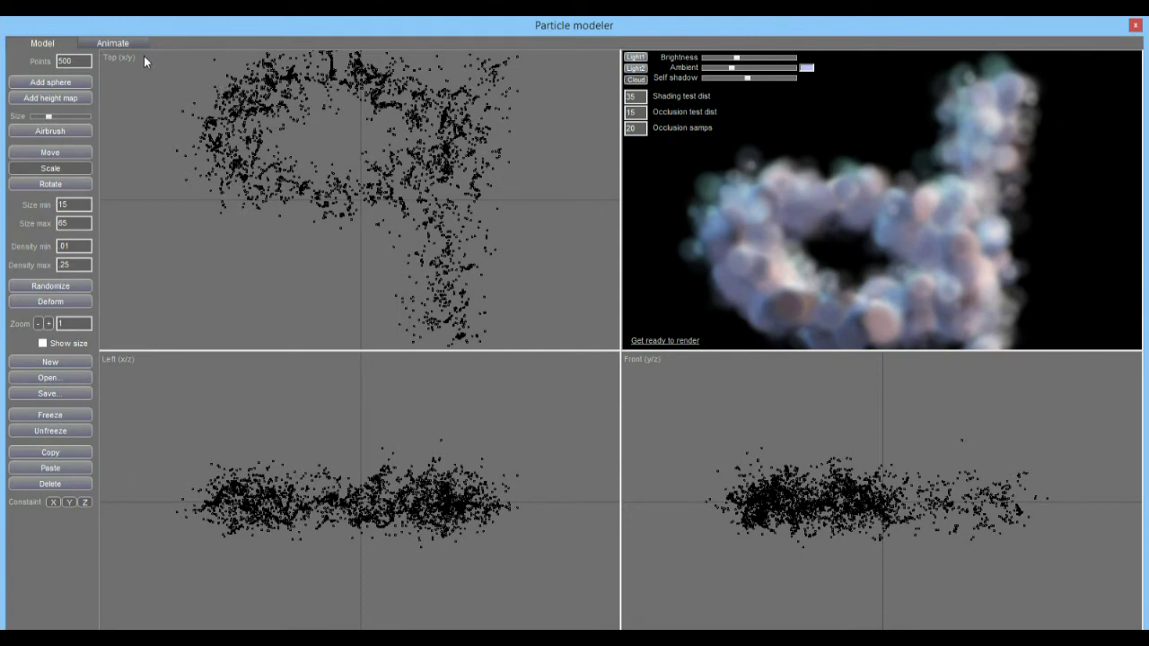
Switch to the cloud's animation setup, enable the displacement field and check its effect on early frames.
{"action": "left_click", "coordinate": [116, 42]}
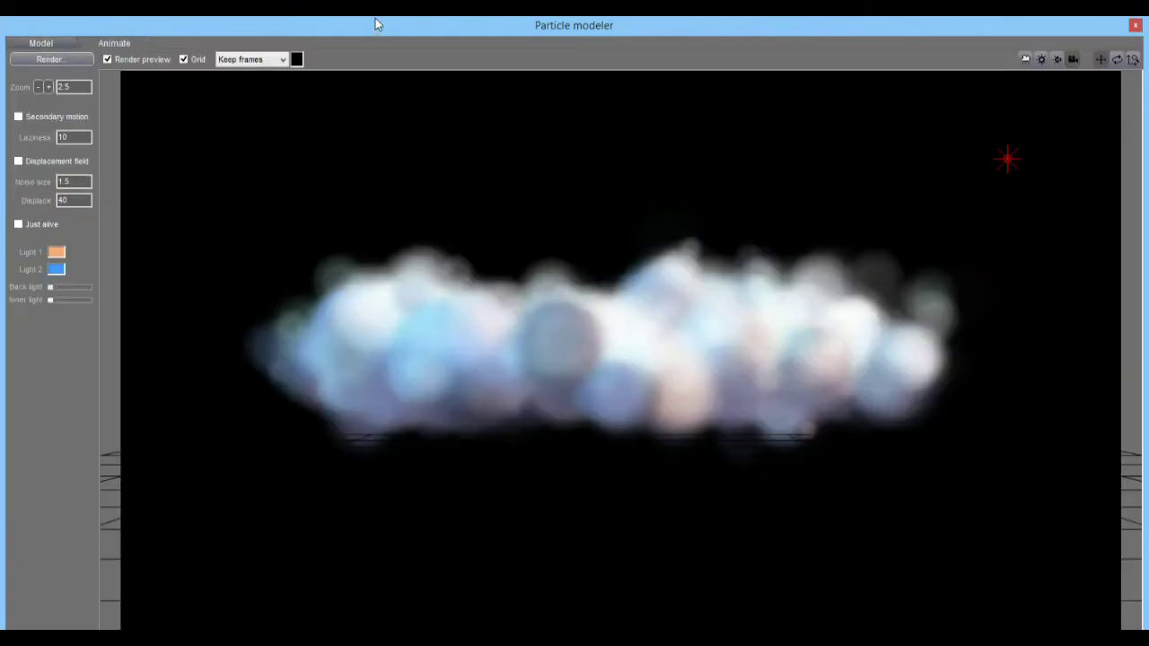
{"action": "mouse_move", "coordinate": [375, 19]}
{"action": "left_mouse_down"}
{"action": "mouse_move", "coordinate": [367, 36]}
{"action": "mouse_move", "coordinate": [389, 57]}
{"action": "mouse_move", "coordinate": [386, 30]}
{"action": "left_mouse_up"}
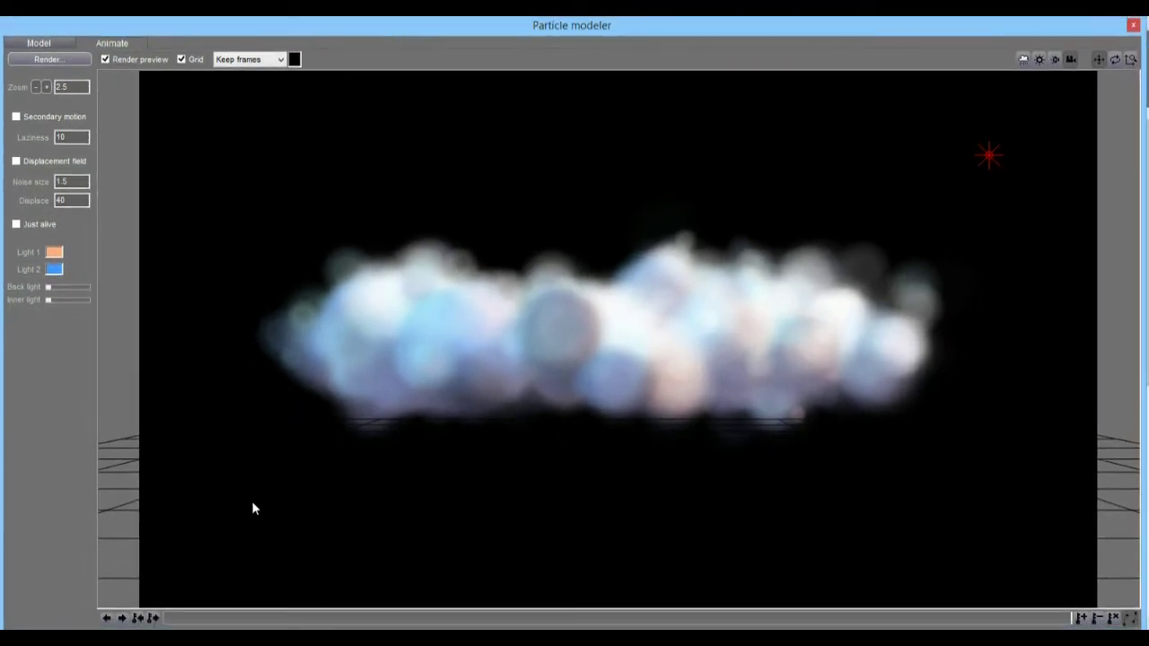
{"action": "left_click_drag", "start_coordinate": [171, 617], "coordinate": [260, 619]}
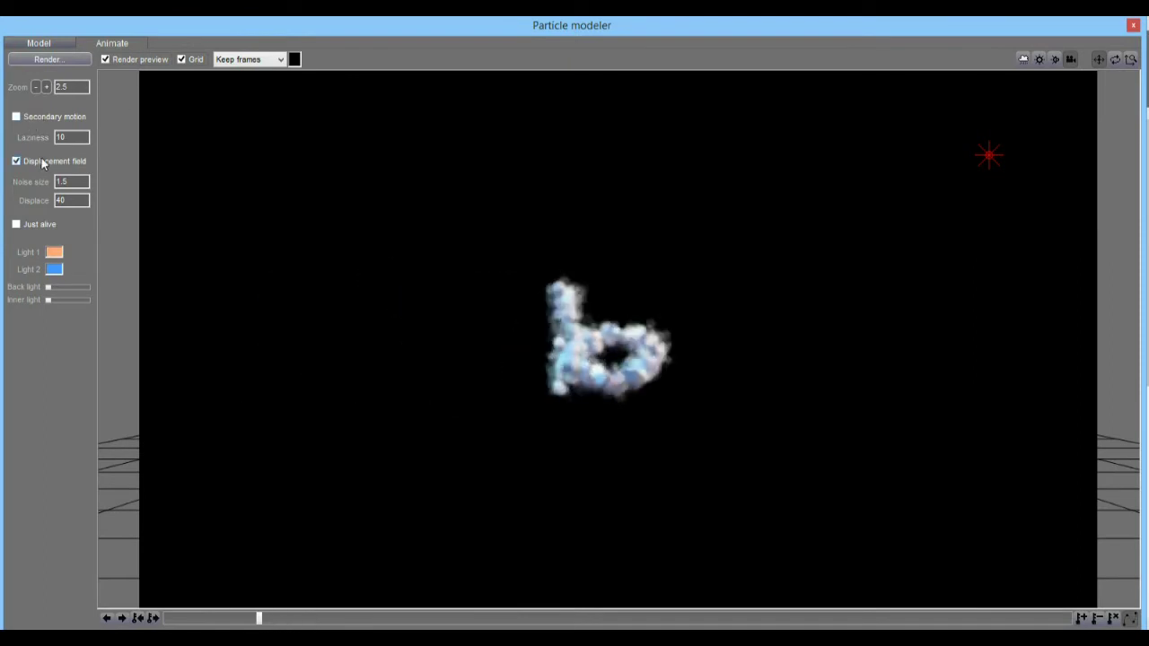
{"action": "mouse_move", "coordinate": [279, 624]}
{"action": "left_mouse_down"}
{"action": "mouse_move", "coordinate": [720, 618]}
{"action": "mouse_move", "coordinate": [207, 618]}
{"action": "mouse_move", "coordinate": [255, 619]}
{"action": "left_mouse_up"}
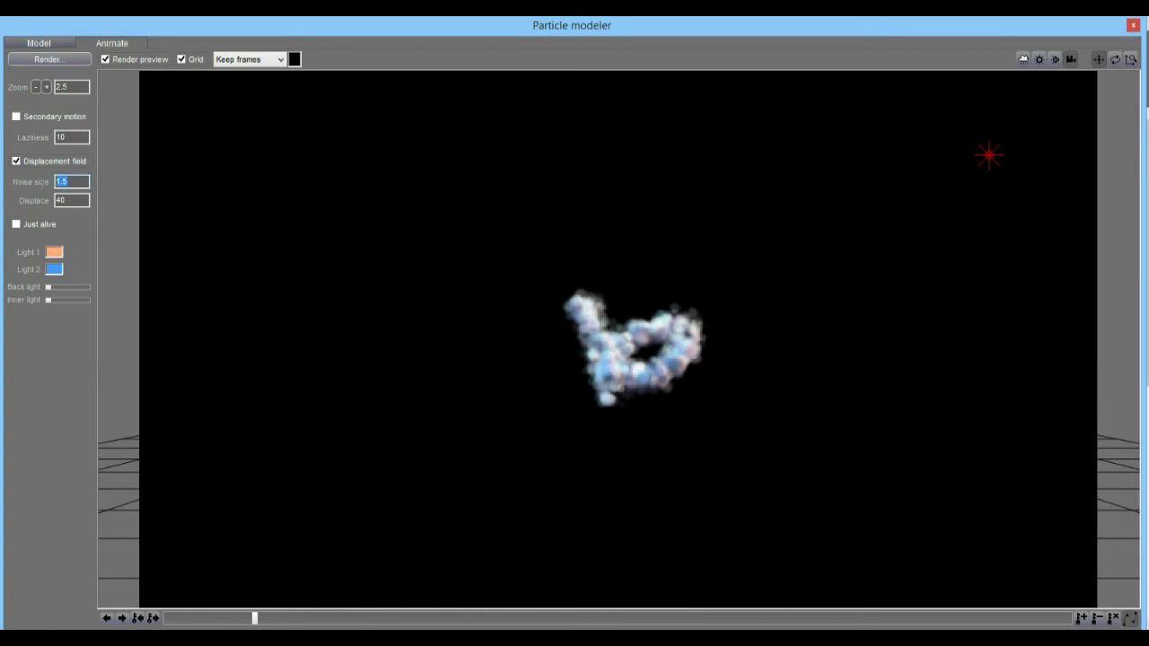
Set the displacement field's noise size to 5 and displace to 99, and turn off the render preview and grid.
{"action": "type", "text": "5"}
{"action": "left_click_drag", "start_coordinate": [254, 619], "coordinate": [387, 618]}
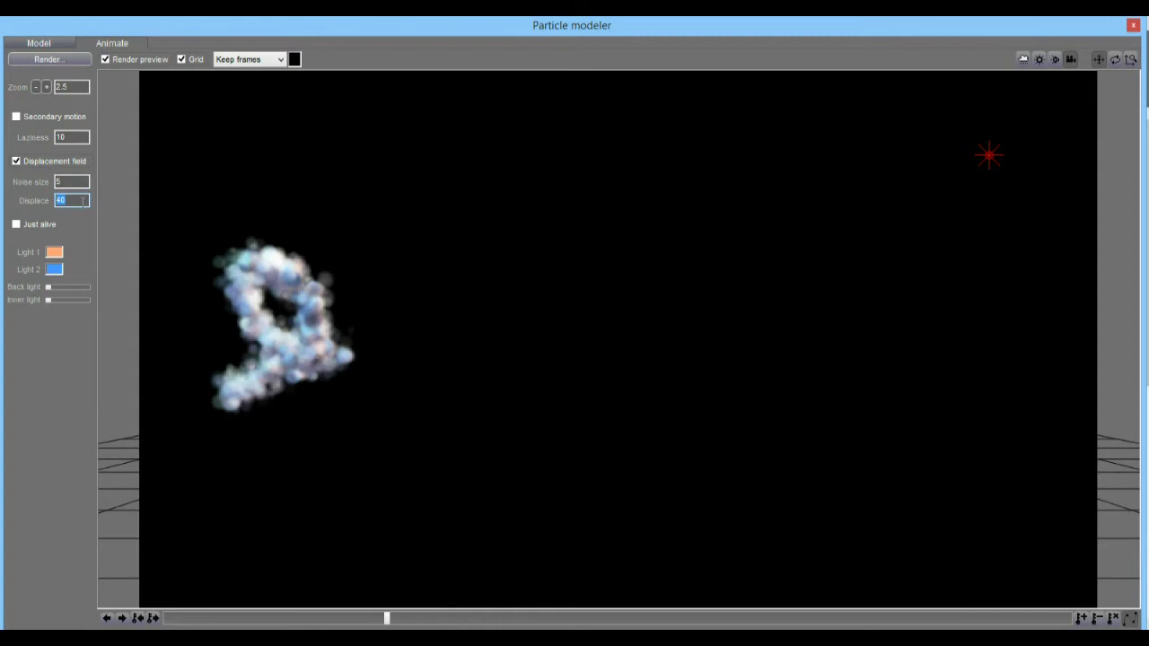
{"action": "left_click_drag", "start_coordinate": [334, 623], "coordinate": [398, 619]}
{"action": "left_click", "coordinate": [106, 59]}
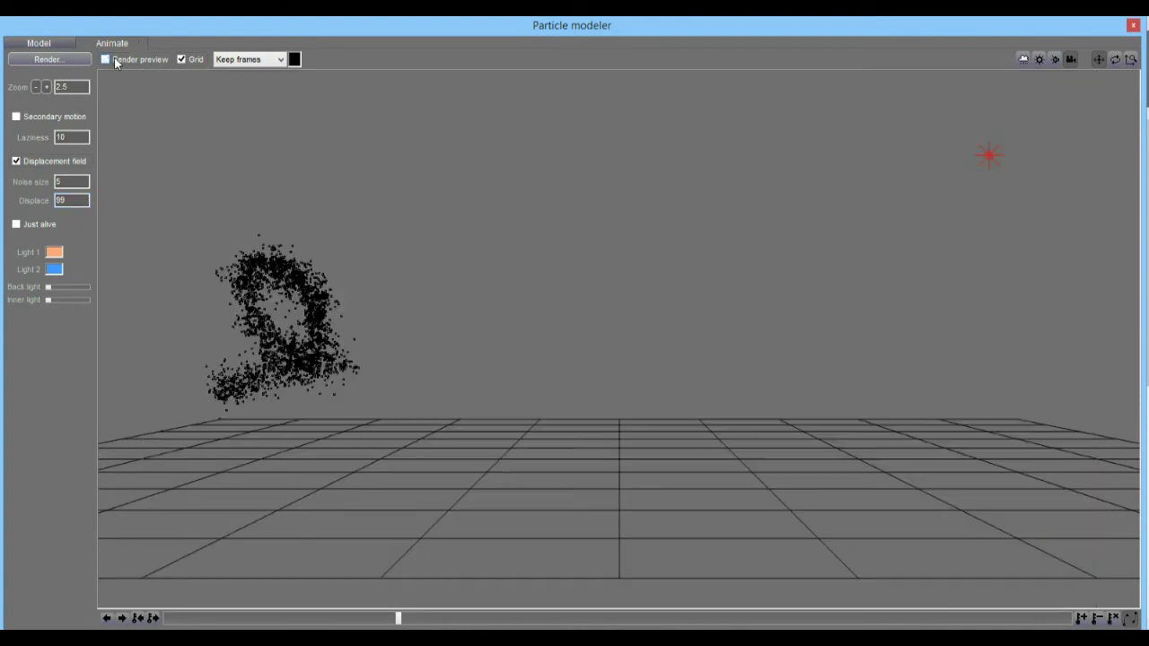
{"action": "left_click", "coordinate": [183, 59]}
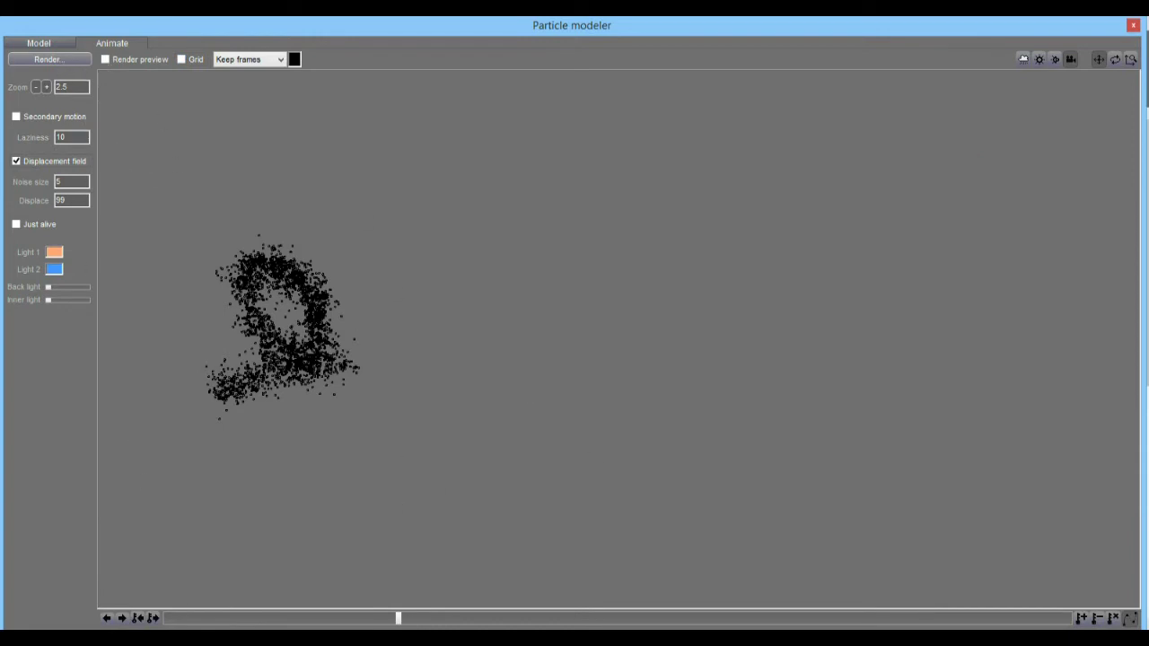
Enable Just alive and check the displaced 9's motion along the timeline, briefly using the render preview.
{"action": "left_click_drag", "start_coordinate": [228, 620], "coordinate": [309, 619]}
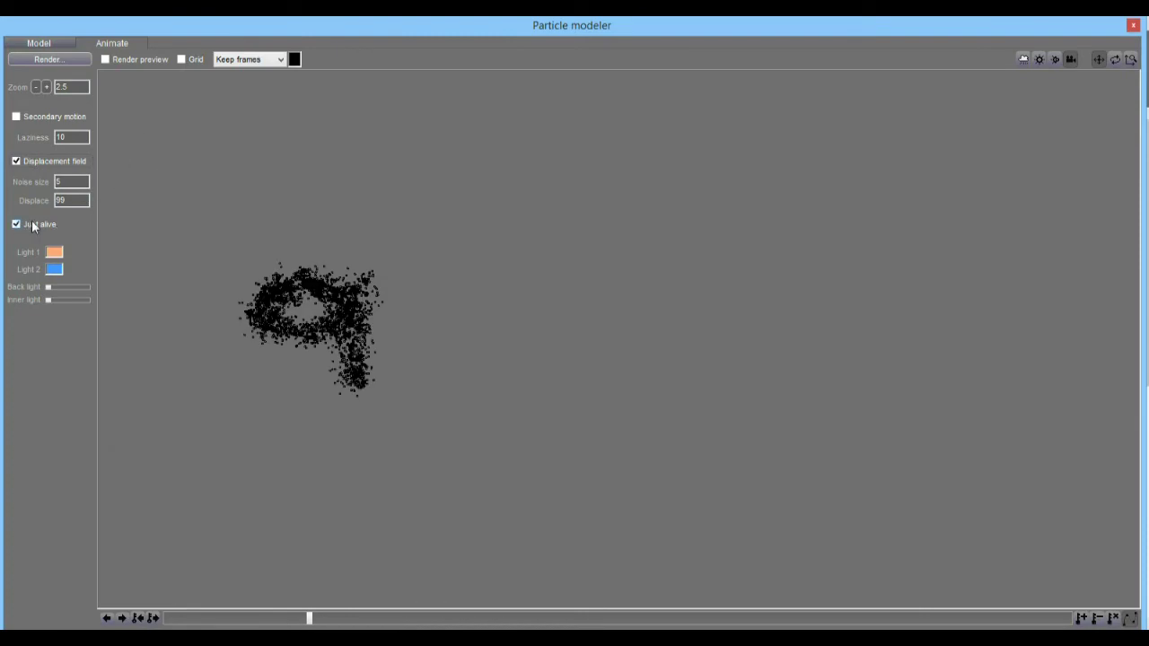
{"action": "left_click_drag", "start_coordinate": [308, 620], "coordinate": [899, 616]}
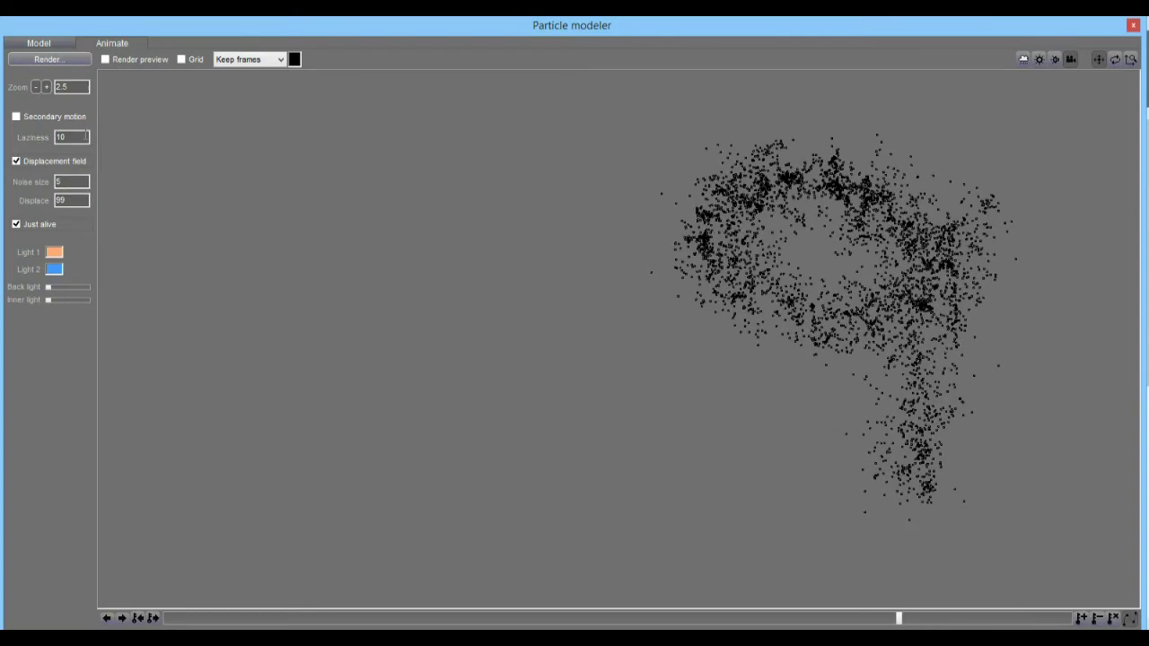
{"action": "left_click", "coordinate": [106, 59]}
{"action": "left_click_drag", "start_coordinate": [899, 618], "coordinate": [232, 579]}
{"action": "left_click", "coordinate": [106, 59]}
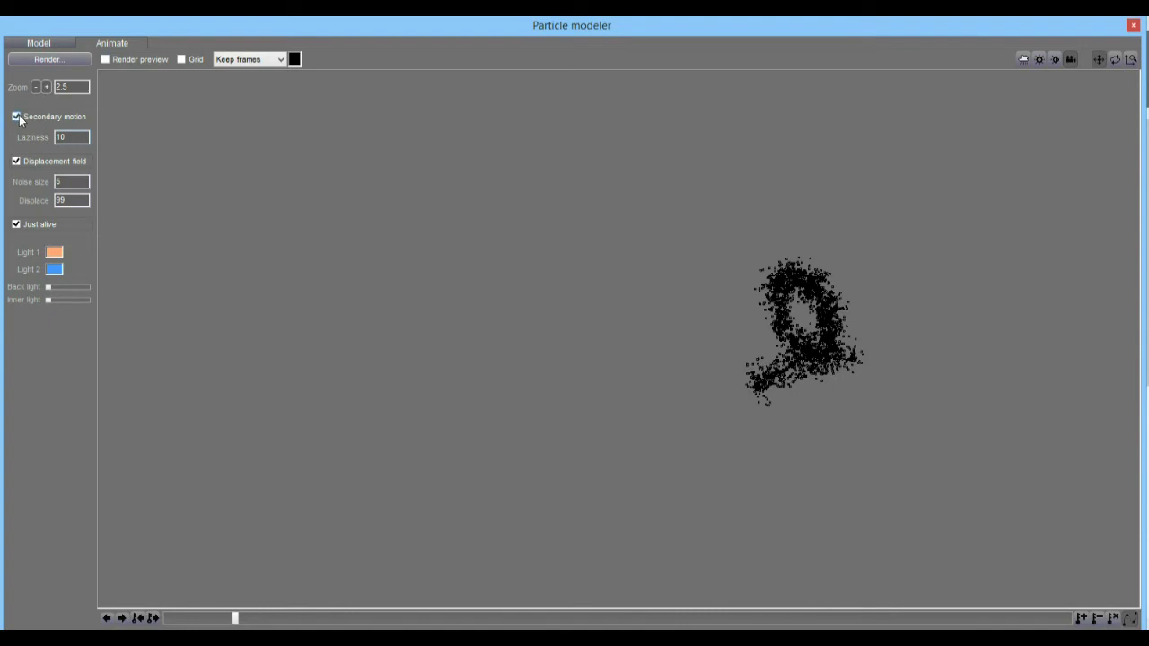
Enable secondary motion with laziness 3 and check its effect by moving through the frames.
{"action": "left_click", "coordinate": [69, 137]}
{"action": "left_click_drag", "start_coordinate": [261, 628], "coordinate": [371, 618]}
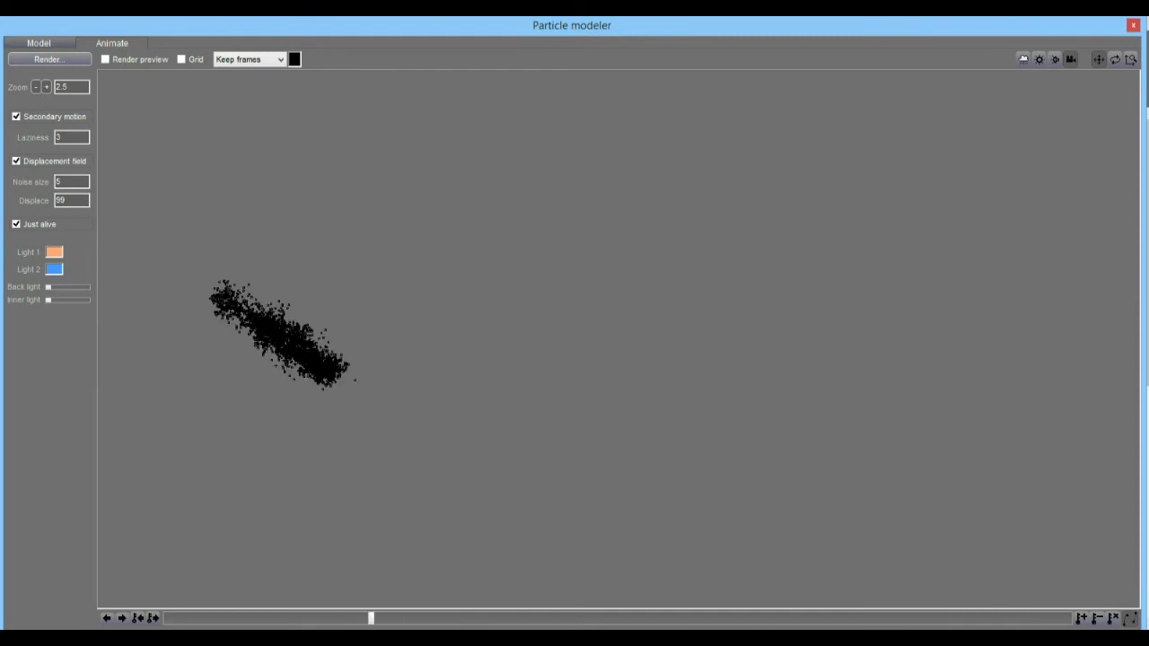
{"action": "left_click", "coordinate": [137, 618]}
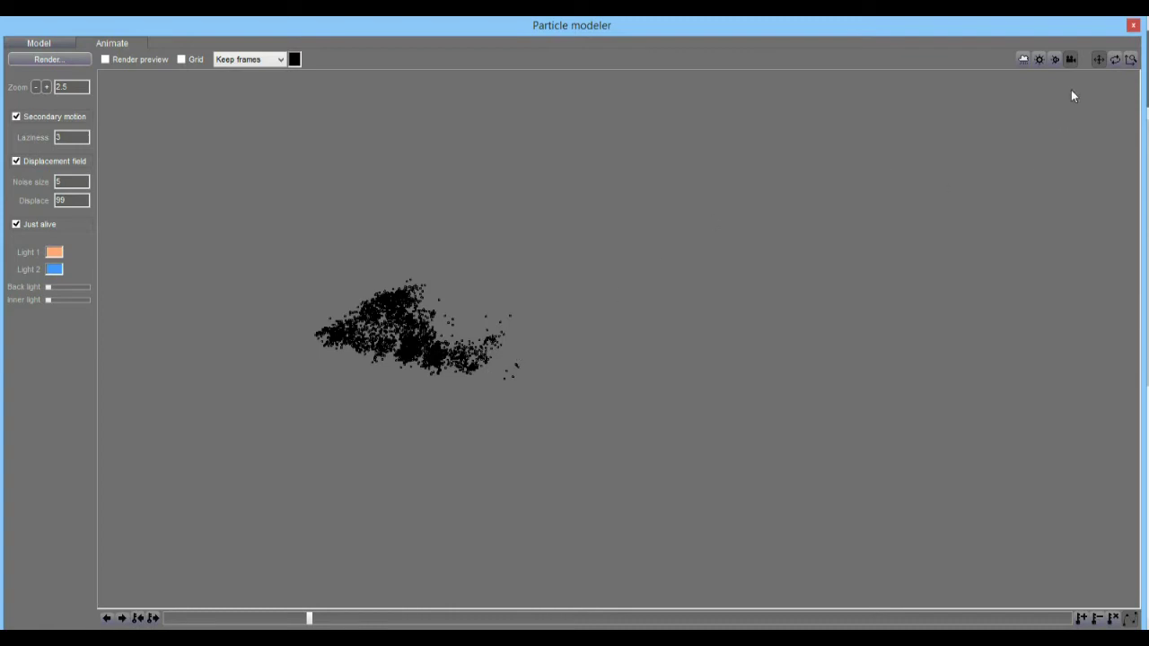
Rotate the cloud at an early keyframe with secondary motion off, and turn secondary motion back on to check the movement.
{"action": "left_click", "coordinate": [1117, 60]}
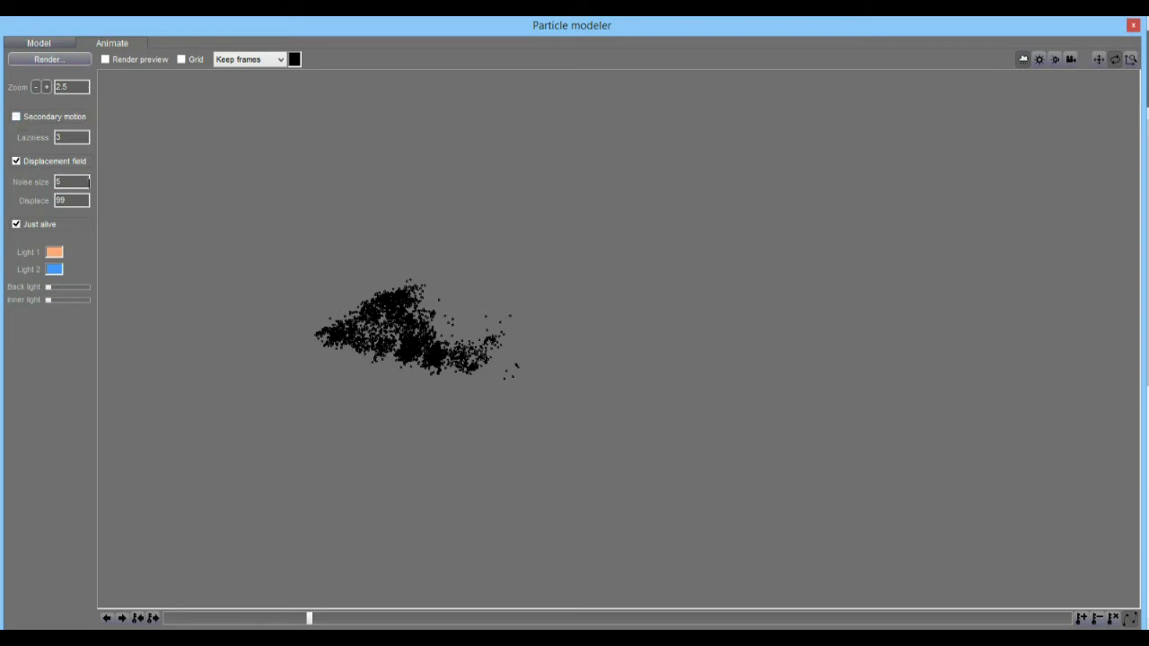
{"action": "left_click_drag", "start_coordinate": [330, 304], "coordinate": [330, 458]}
{"action": "left_click_drag", "start_coordinate": [294, 621], "coordinate": [258, 618]}
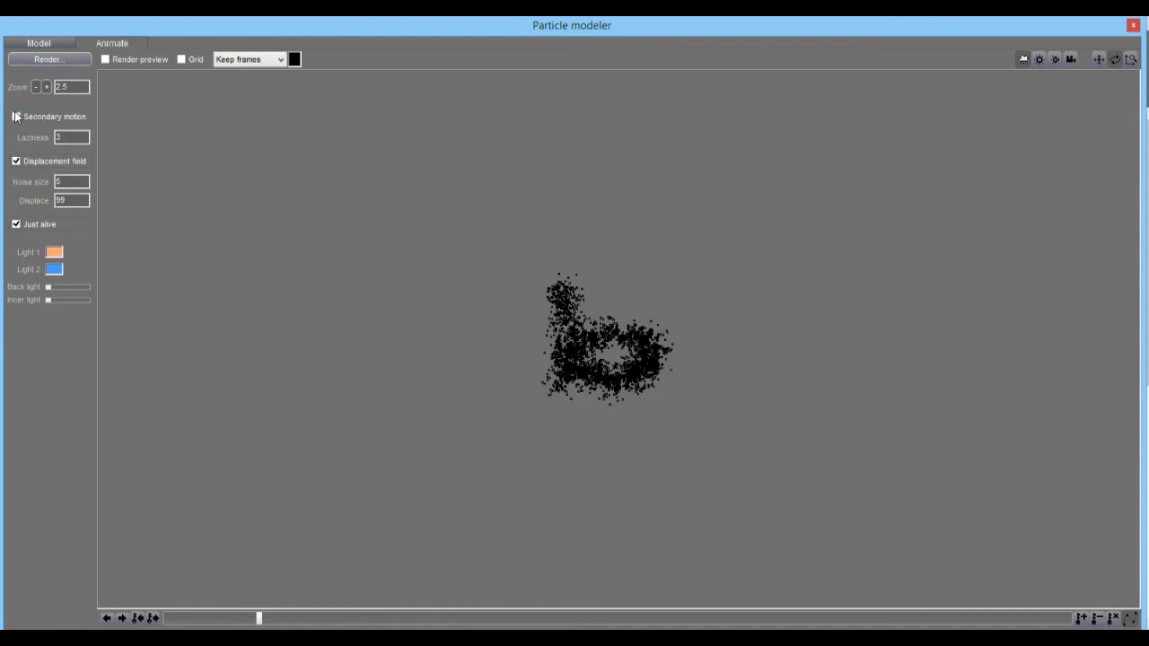
{"action": "left_click_drag", "start_coordinate": [320, 619], "coordinate": [281, 601]}
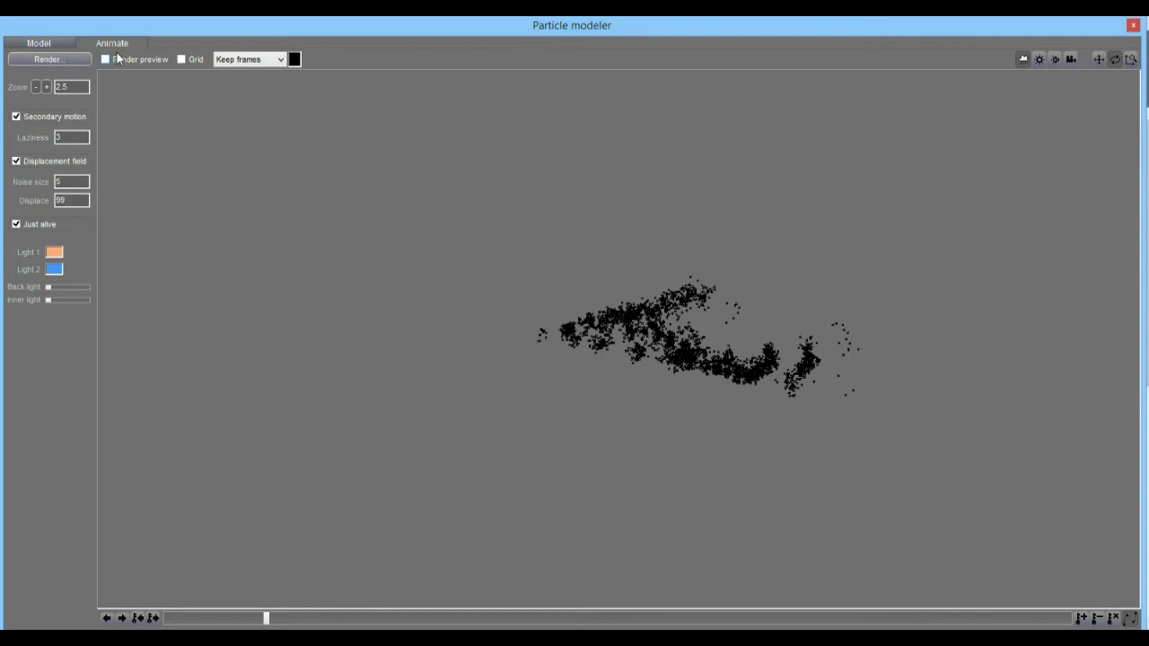
Run the final render of the displaced 9 animation and close the Particle modeler.
{"action": "left_click", "coordinate": [68, 60]}
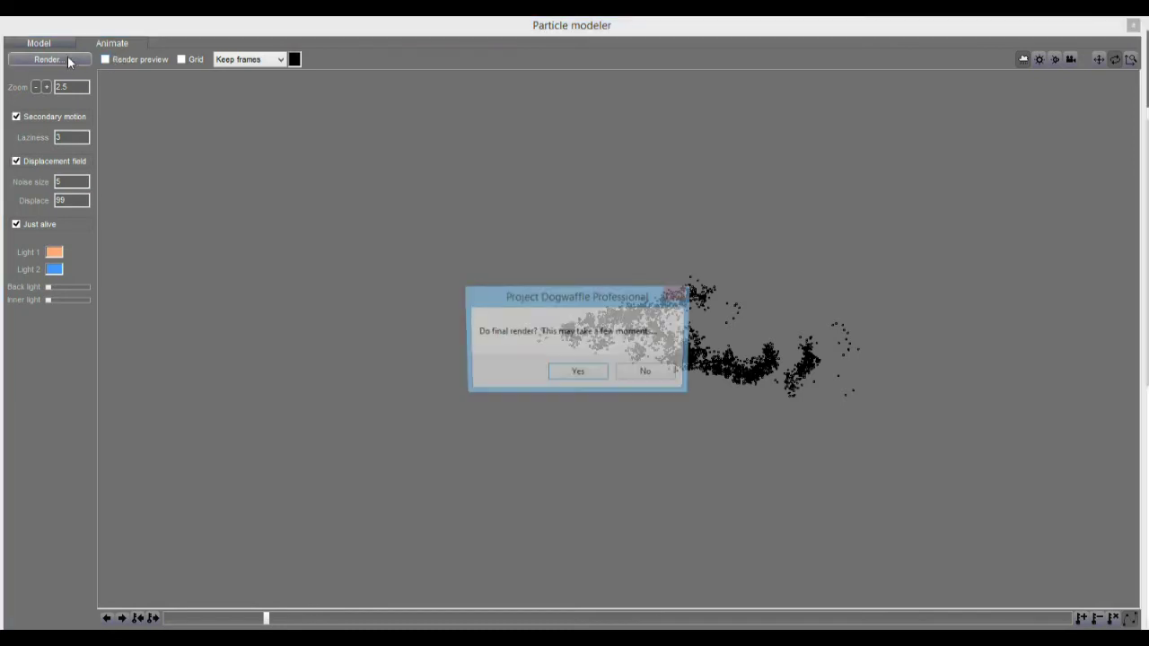
{"action": "left_click", "coordinate": [597, 375]}
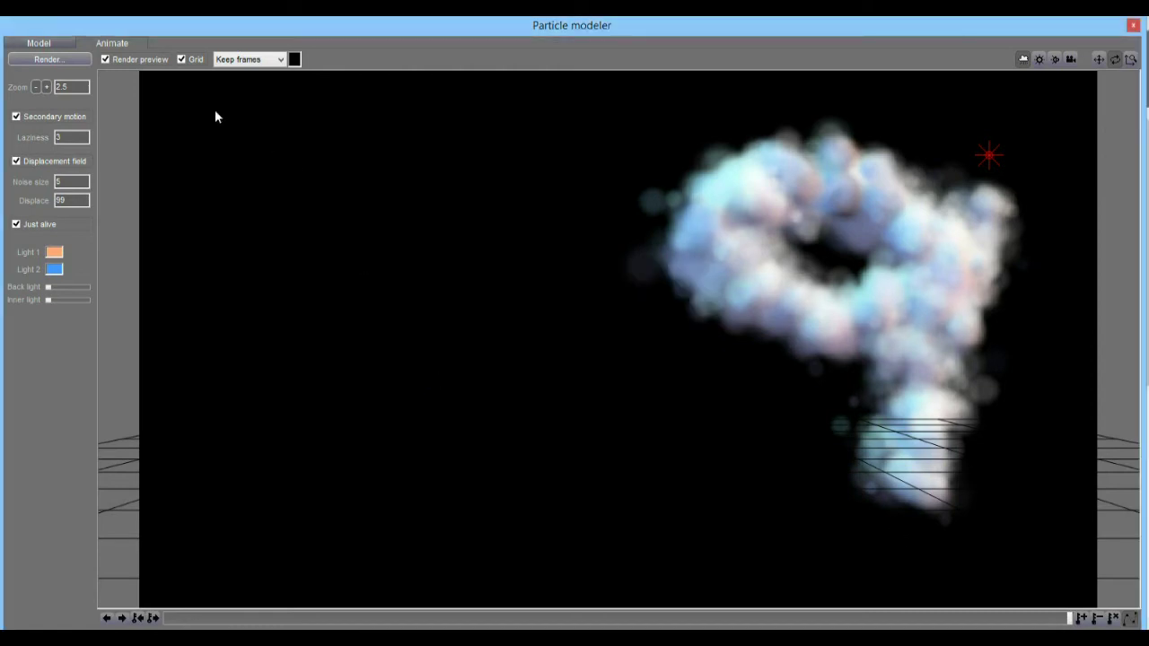
{"action": "left_click", "coordinate": [1132, 25]}
Play back the rendered 9 animation and scrub to a frame past the middle.
{"action": "mouse_move", "coordinate": [127, 81]}
{"action": "left_mouse_down"}
{"action": "mouse_move", "coordinate": [257, 80]}
{"action": "mouse_move", "coordinate": [126, 70]}
{"action": "mouse_move", "coordinate": [93, 75]}
{"action": "mouse_move", "coordinate": [250, 75]}
{"action": "mouse_move", "coordinate": [57, 79]}
{"action": "left_mouse_up"}
{"action": "left_click", "coordinate": [45, 77]}
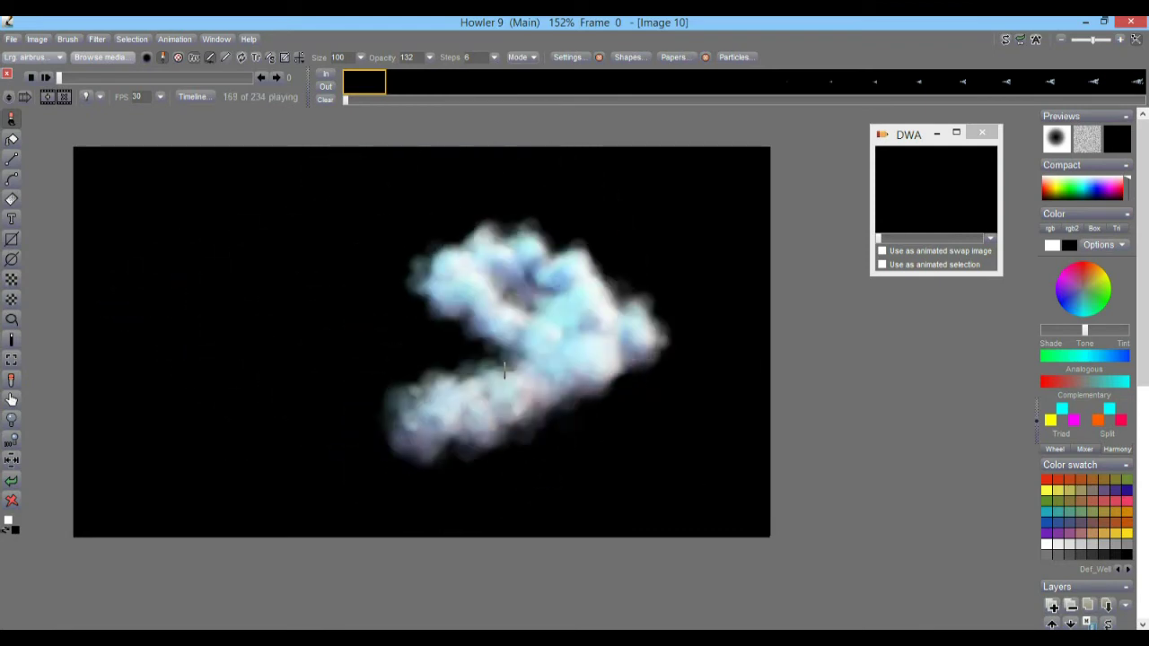
{"action": "left_click_drag", "start_coordinate": [145, 72], "coordinate": [198, 98]}
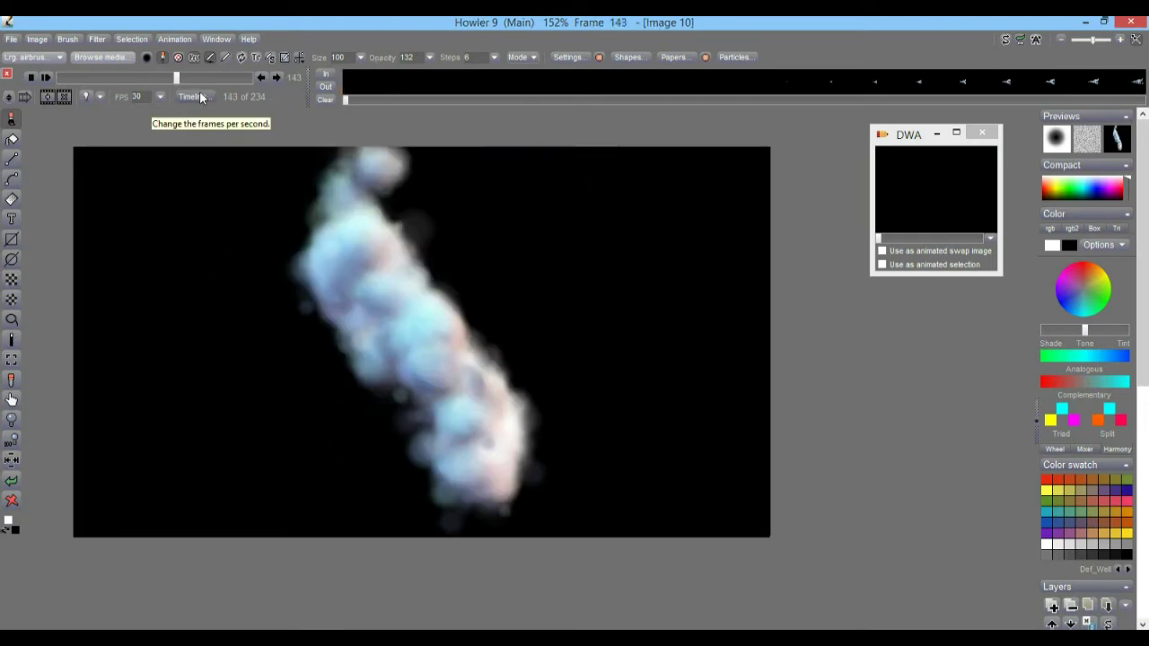
Apply the animated Ghost filter with 6 frames through the Timeline editor and play back the result.
{"action": "left_click", "coordinate": [199, 96]}
{"action": "left_click_drag", "start_coordinate": [219, 122], "coordinate": [655, 131]}
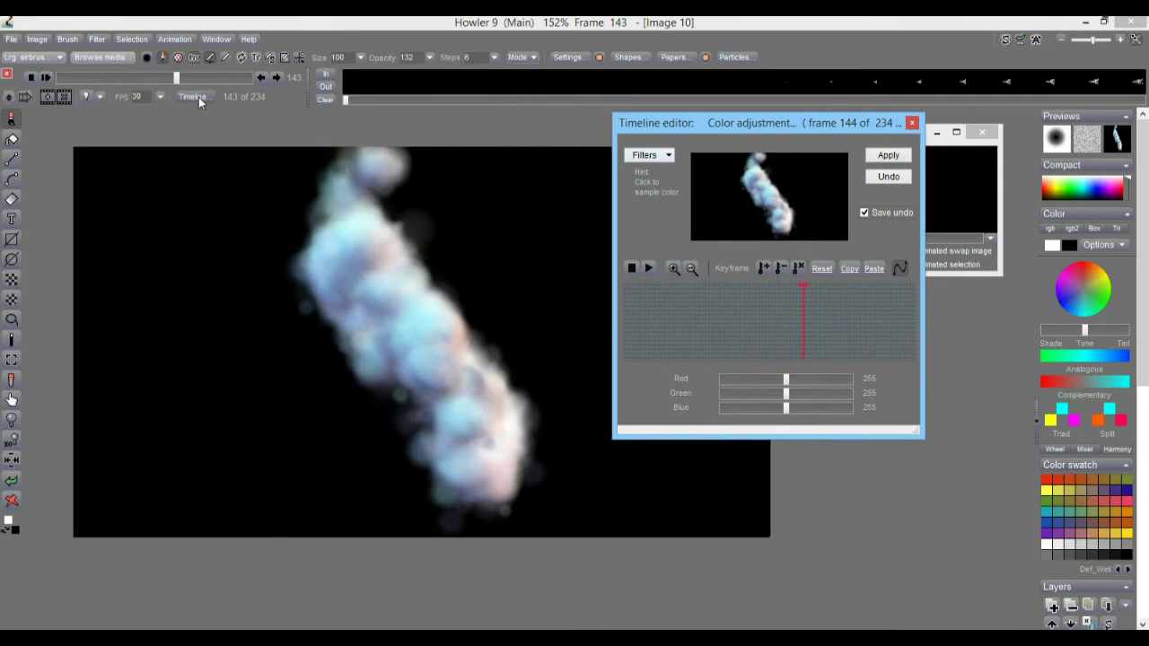
{"action": "left_click", "coordinate": [669, 156]}
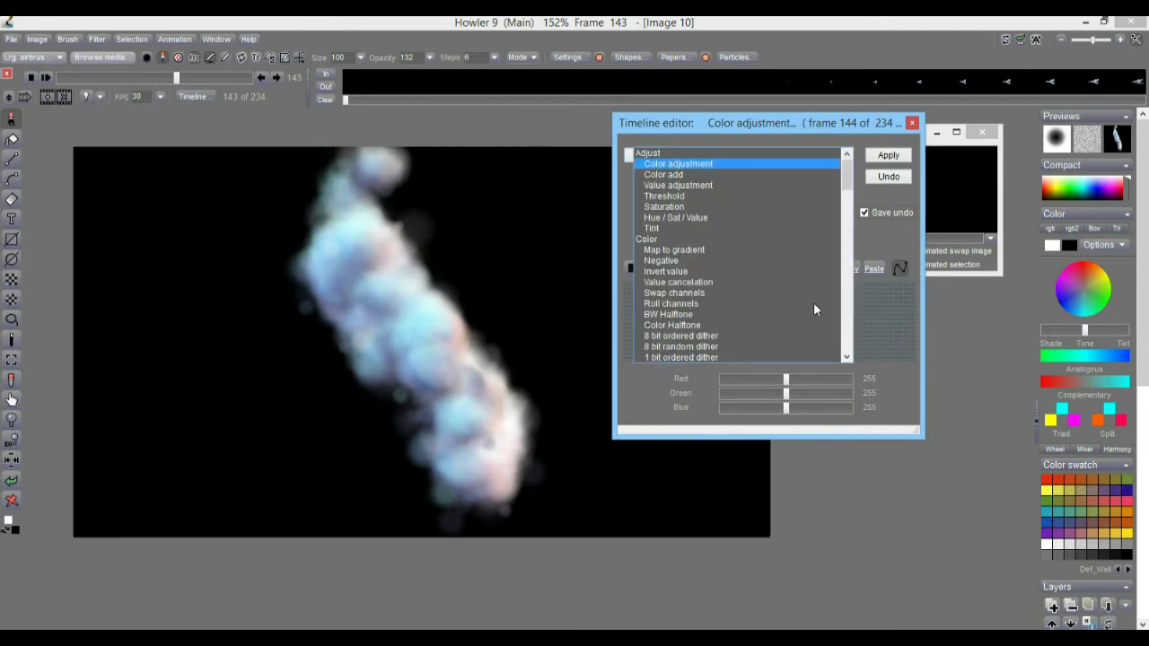
{"action": "left_click_drag", "start_coordinate": [848, 177], "coordinate": [852, 342]}
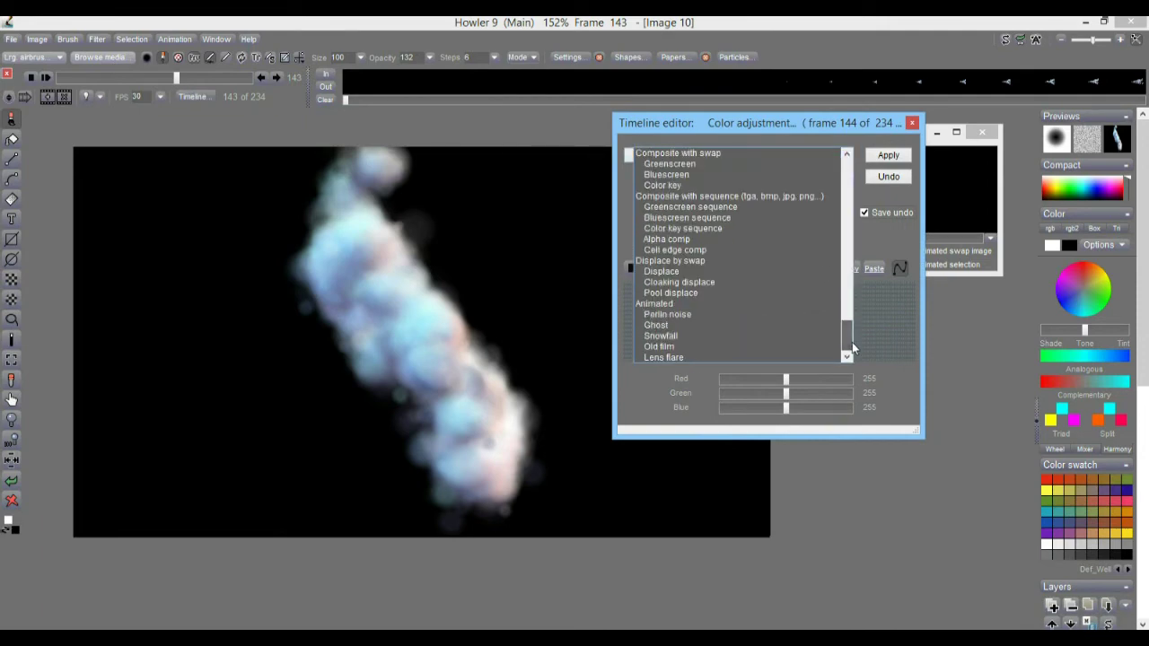
{"action": "left_click", "coordinate": [652, 325]}
{"action": "left_click_drag", "start_coordinate": [752, 380], "coordinate": [763, 382]}
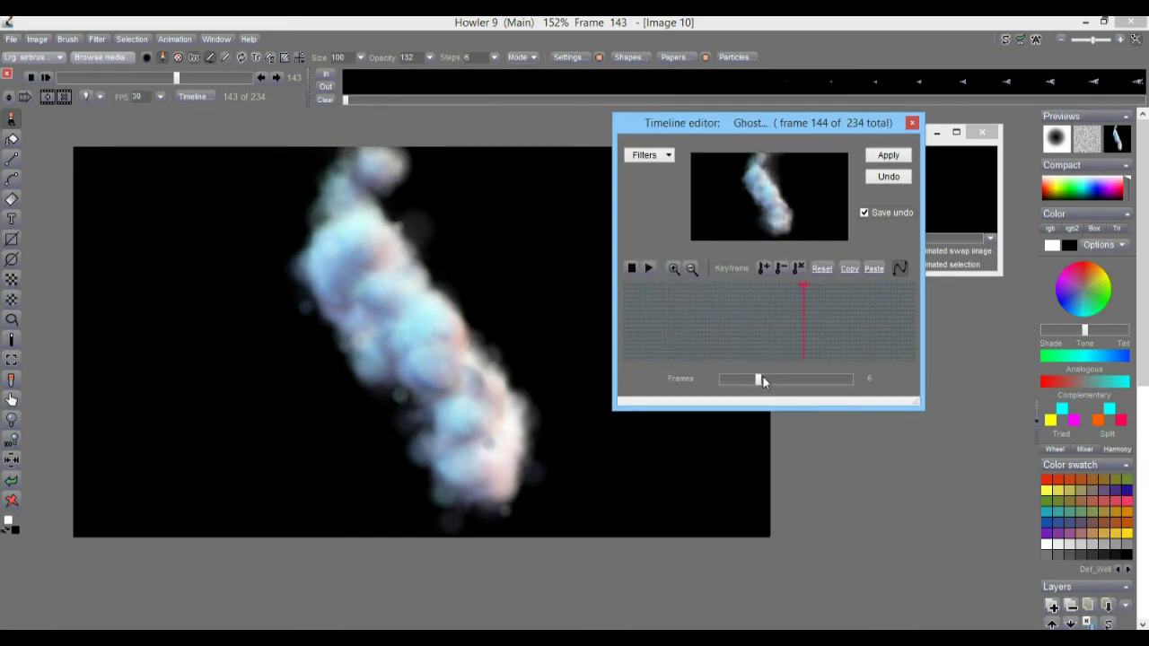
{"action": "left_click", "coordinate": [887, 155]}
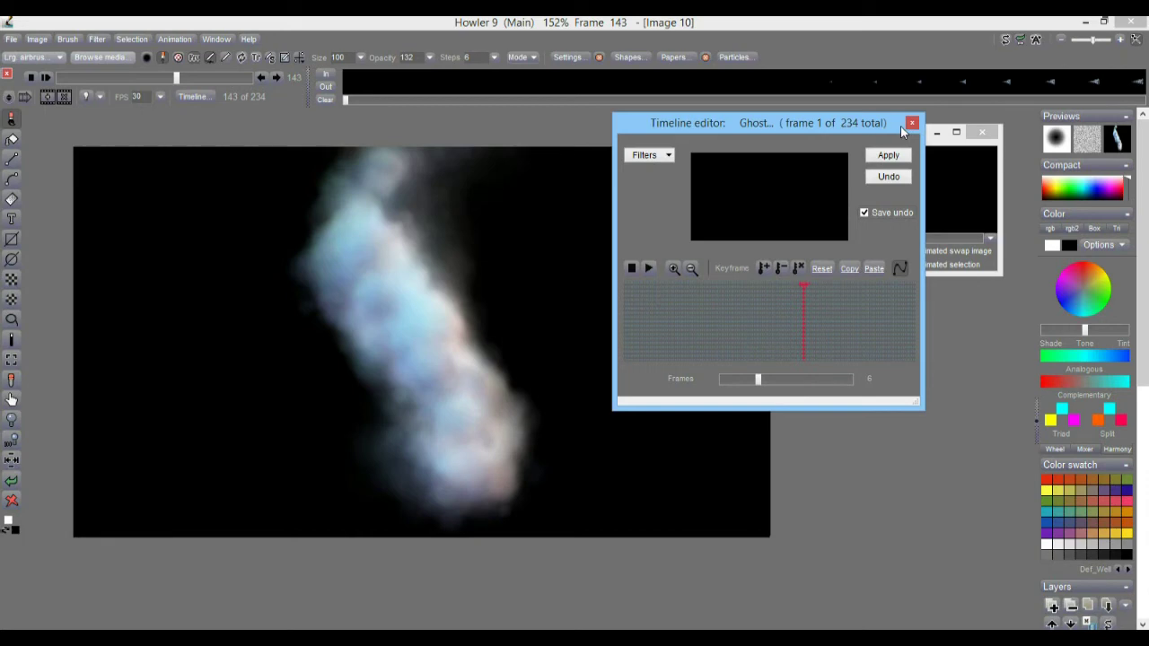
{"action": "left_click", "coordinate": [912, 123]}
{"action": "left_click", "coordinate": [47, 77]}
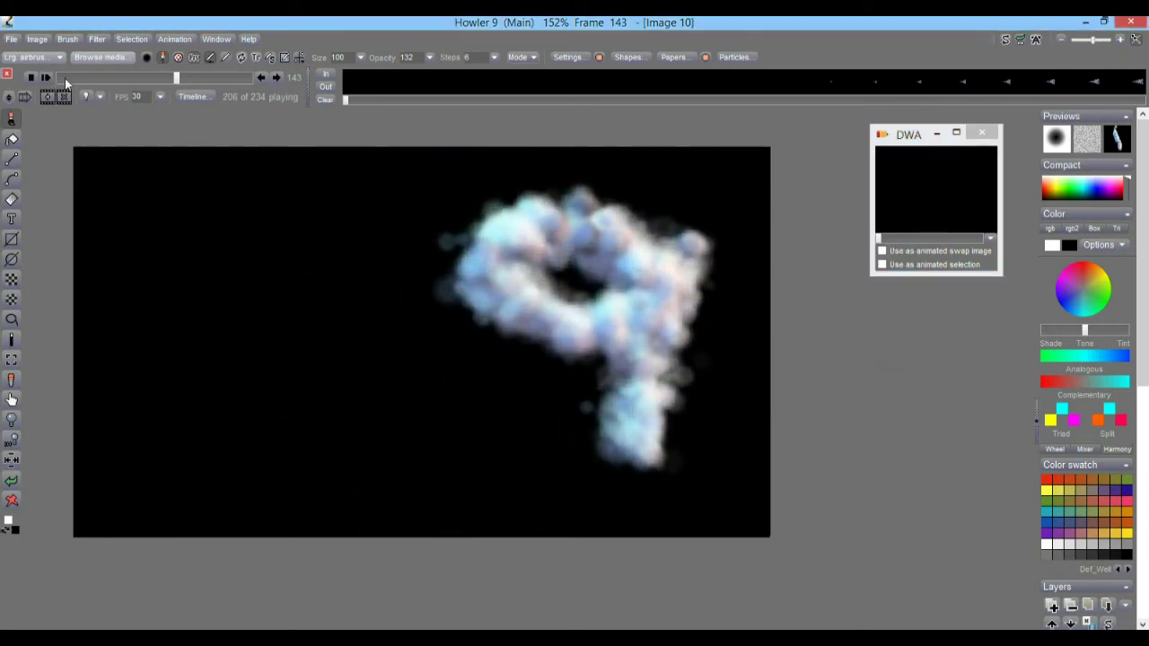
{"action": "left_click_drag", "start_coordinate": [155, 79], "coordinate": [231, 79]}
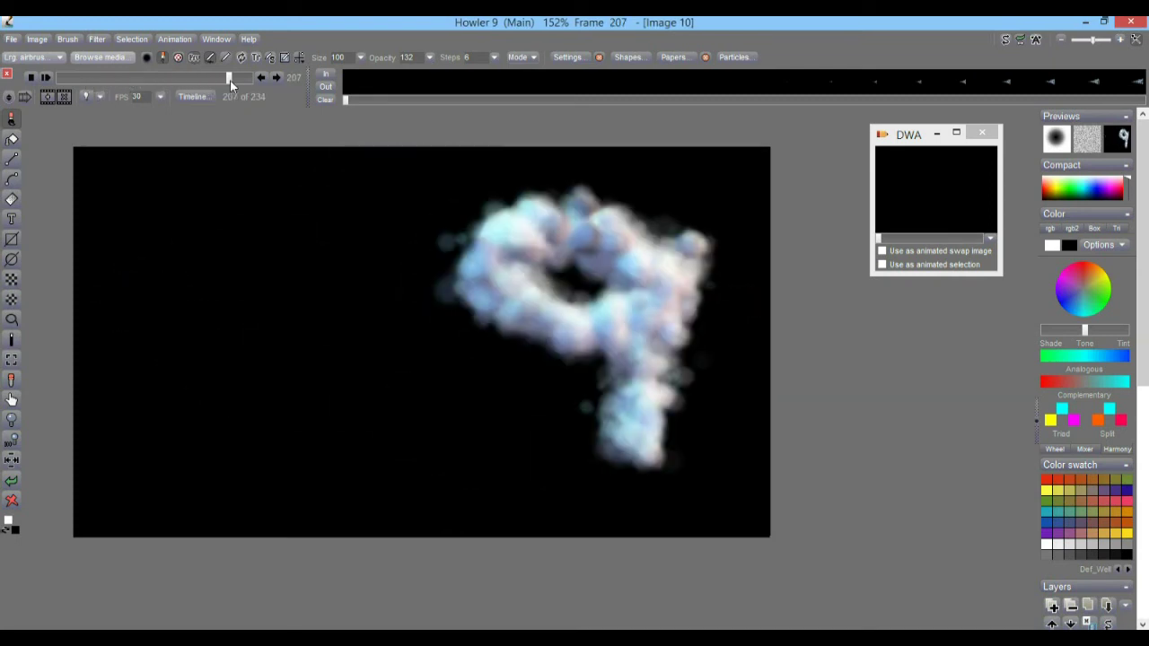
Create a new 234-frame animation at 30 fps from a copy of the black first frame, freeing the existing one.
{"action": "left_click", "coordinate": [360, 87]}
{"action": "left_click", "coordinate": [170, 38]}
{"action": "left_click", "coordinate": [197, 51]}
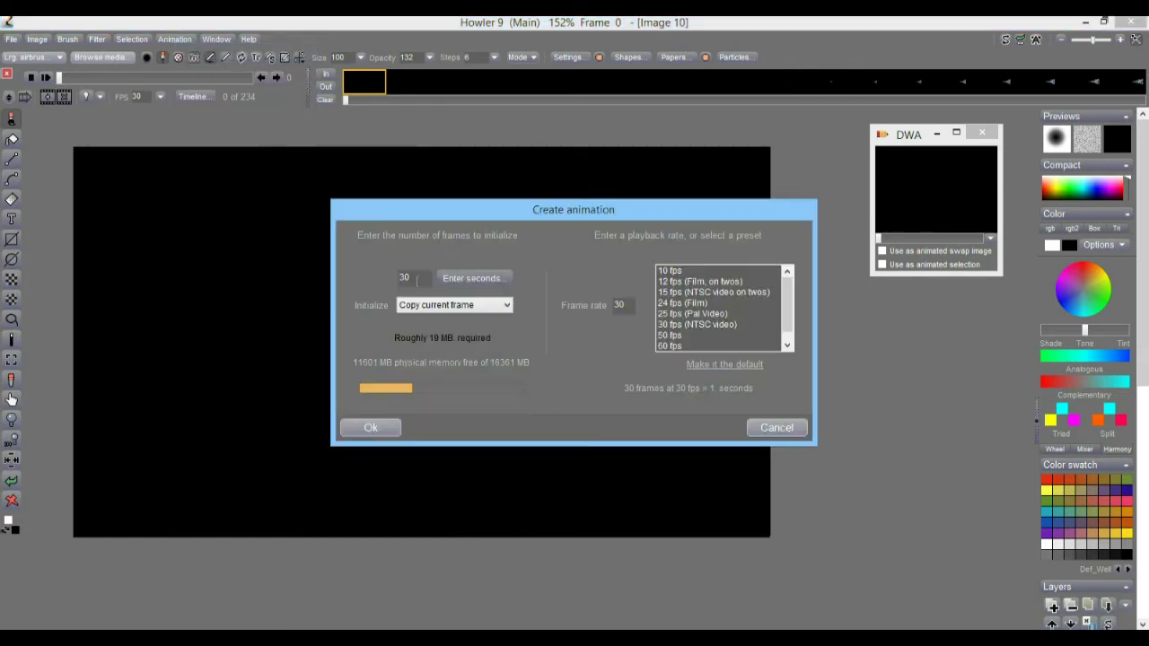
{"action": "type", "text": "234"}
{"action": "left_click", "coordinate": [371, 428]}
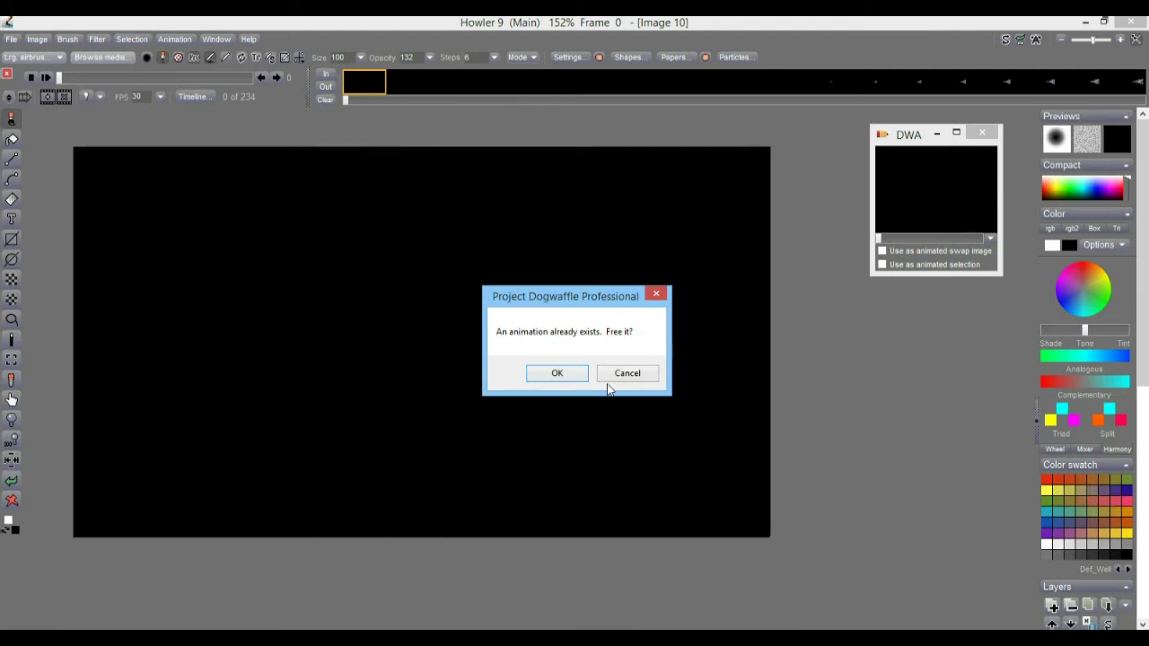
{"action": "left_click", "coordinate": [557, 373]}
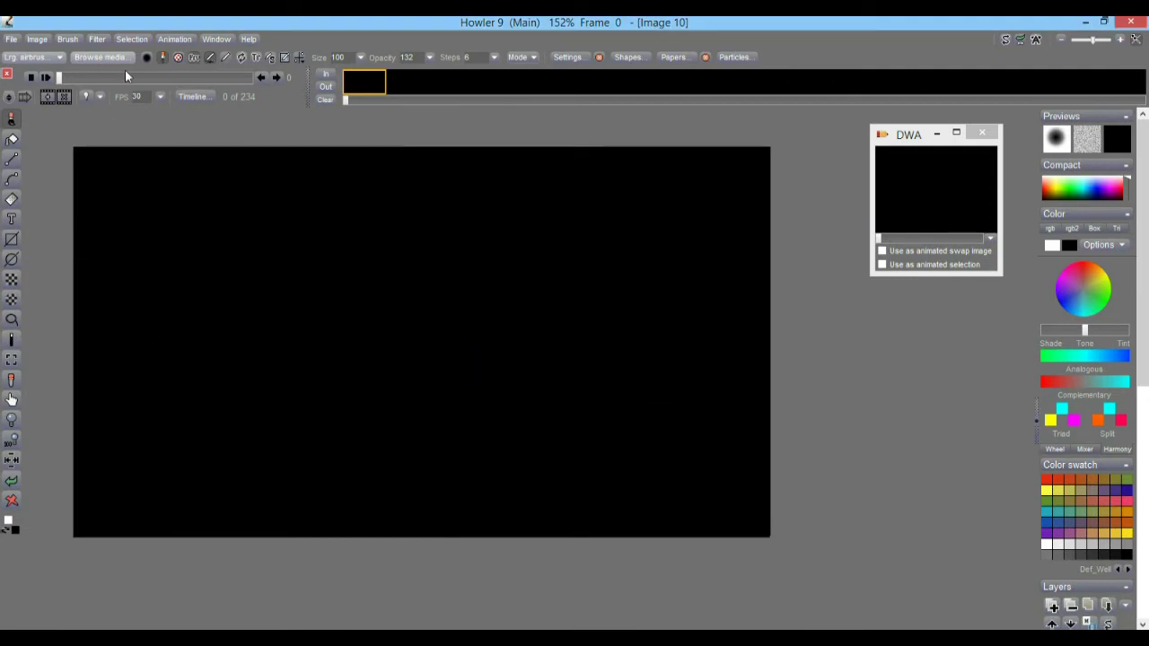
Open the animated Particle modeler filter on the new blank animation.
{"action": "left_click", "coordinate": [100, 38]}
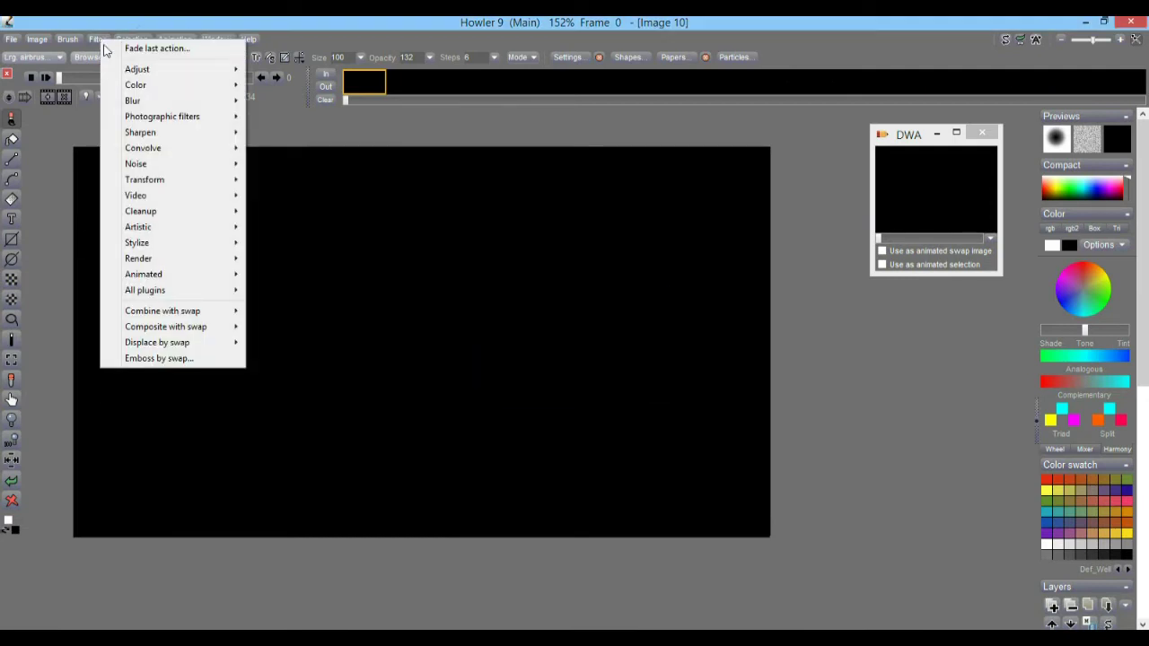
{"action": "mouse_move", "coordinate": [225, 274]}
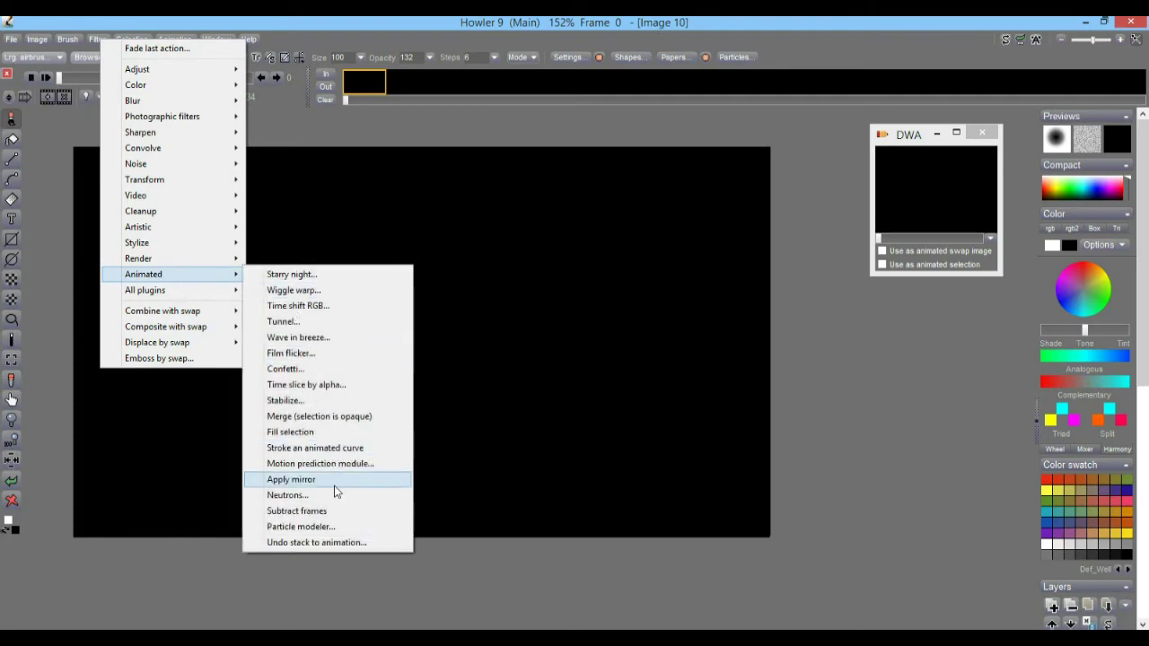
{"action": "left_click", "coordinate": [322, 530]}
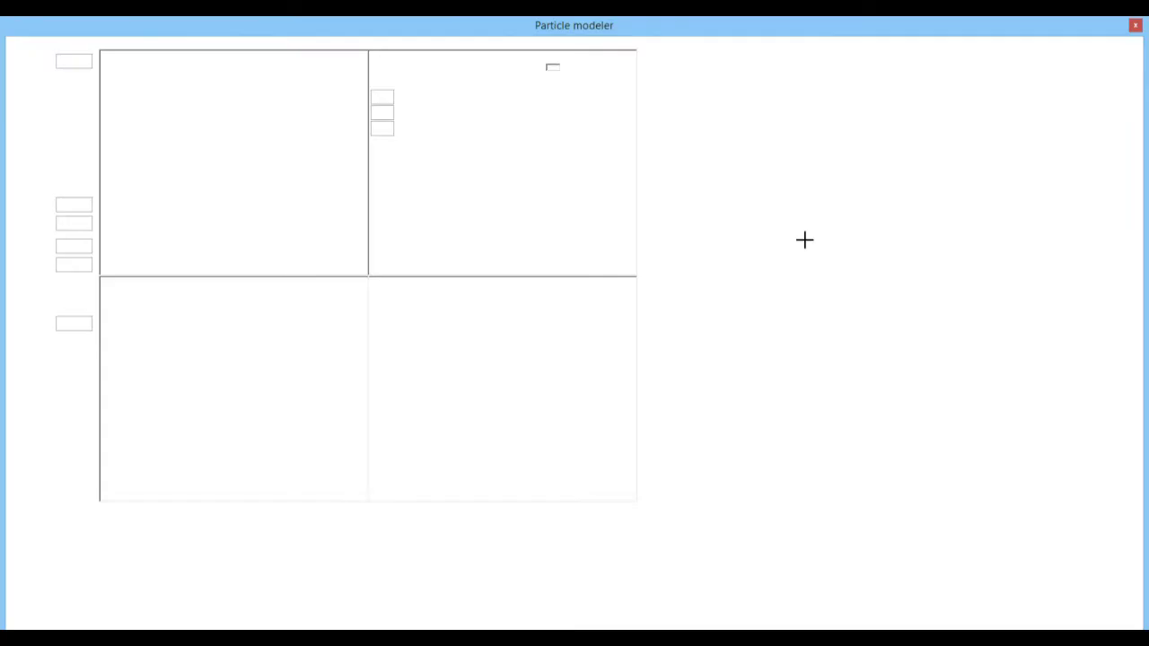
{"action": "mouse_move", "coordinate": [212, 19]}
{"action": "left_mouse_down"}
{"action": "mouse_move", "coordinate": [219, 46]}
{"action": "mouse_move", "coordinate": [225, 30]}
{"action": "left_mouse_up"}
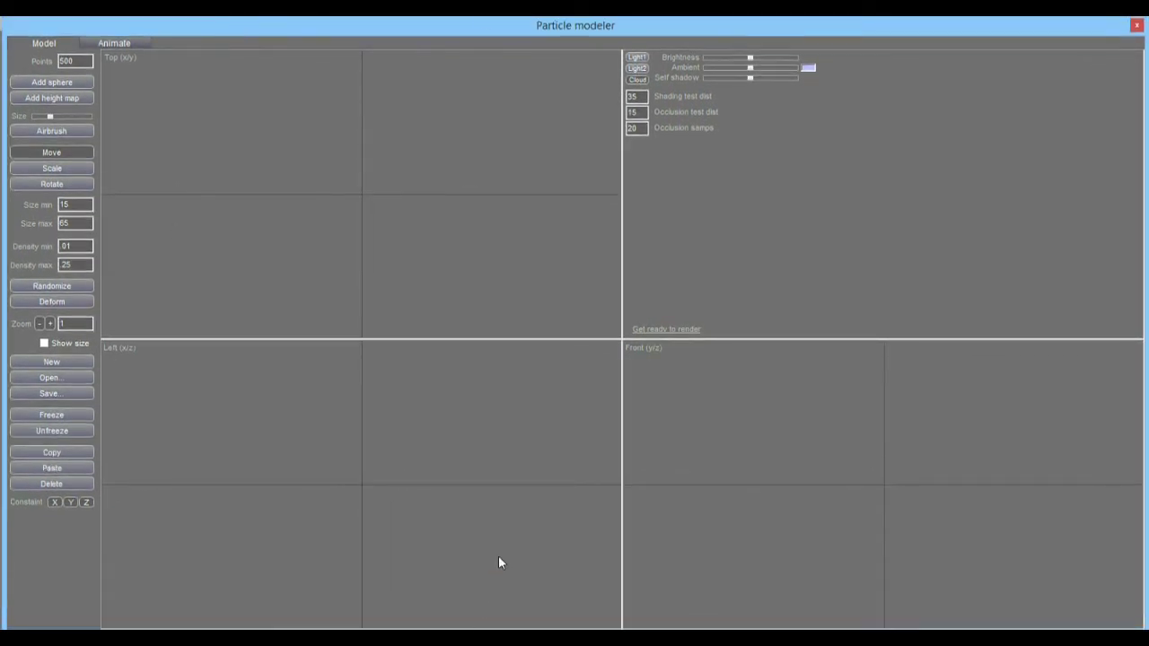
{"action": "left_click_drag", "start_coordinate": [473, 19], "coordinate": [472, 25]}
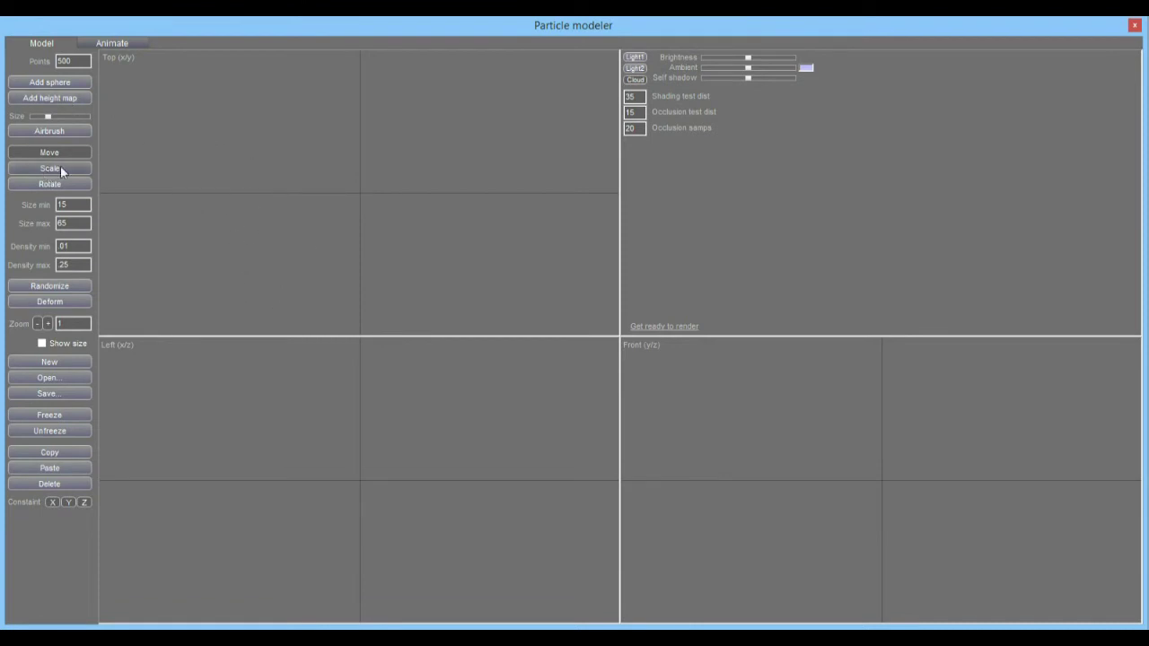
Reduce the airbrush size slightly and airbrush the letters P and D side by side in the Top view.
{"action": "left_click_drag", "start_coordinate": [52, 120], "coordinate": [46, 122]}
{"action": "left_click", "coordinate": [49, 131]}
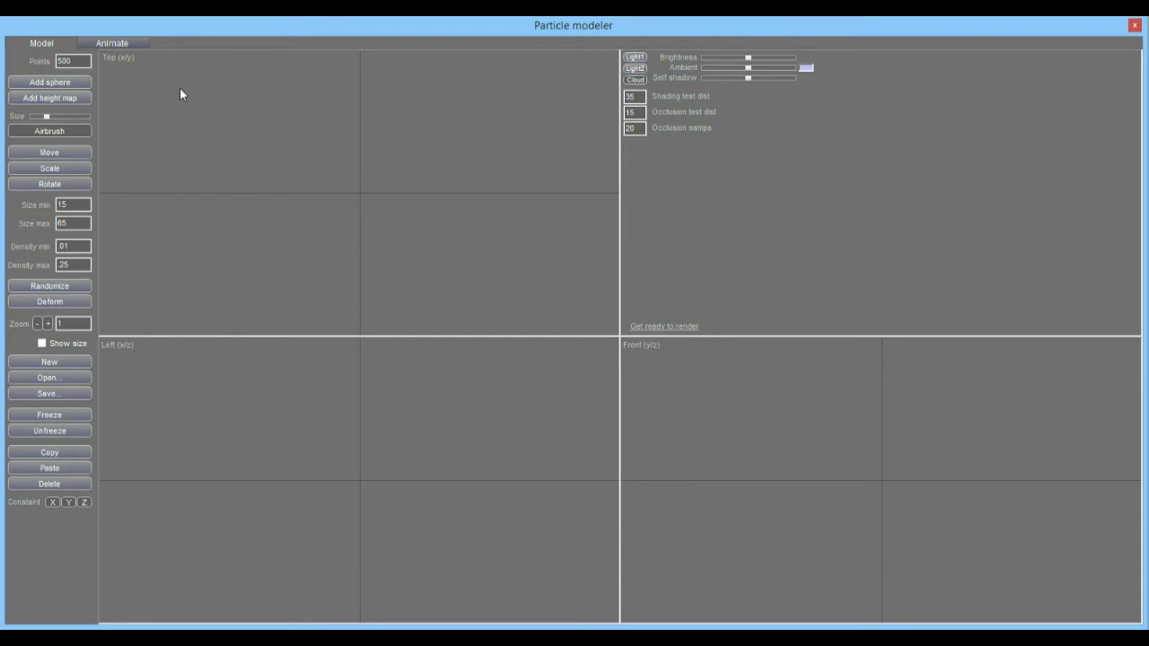
{"action": "mouse_move", "coordinate": [158, 97]}
{"action": "left_mouse_down"}
{"action": "mouse_move", "coordinate": [170, 313]}
{"action": "mouse_move", "coordinate": [210, 89]}
{"action": "mouse_move", "coordinate": [301, 174]}
{"action": "mouse_move", "coordinate": [174, 180]}
{"action": "left_mouse_up"}
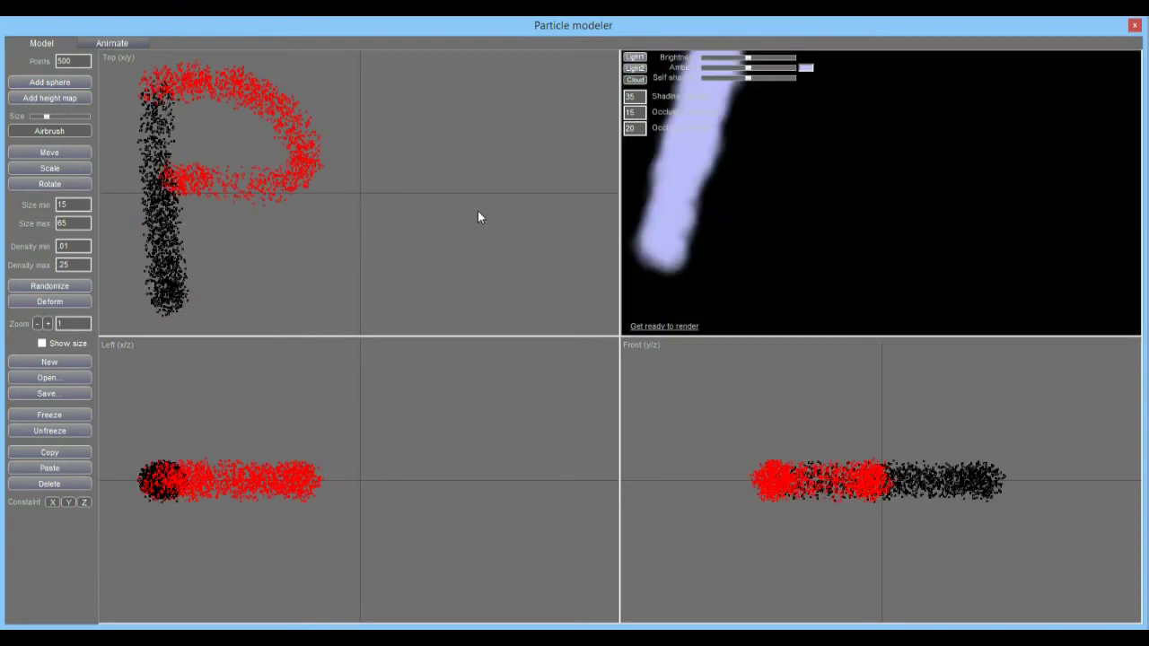
{"action": "left_click_drag", "start_coordinate": [360, 82], "coordinate": [382, 300]}
{"action": "mouse_move", "coordinate": [360, 86]}
{"action": "left_mouse_down"}
{"action": "mouse_move", "coordinate": [465, 109]}
{"action": "mouse_move", "coordinate": [501, 234]}
{"action": "mouse_move", "coordinate": [389, 300]}
{"action": "left_mouse_up"}
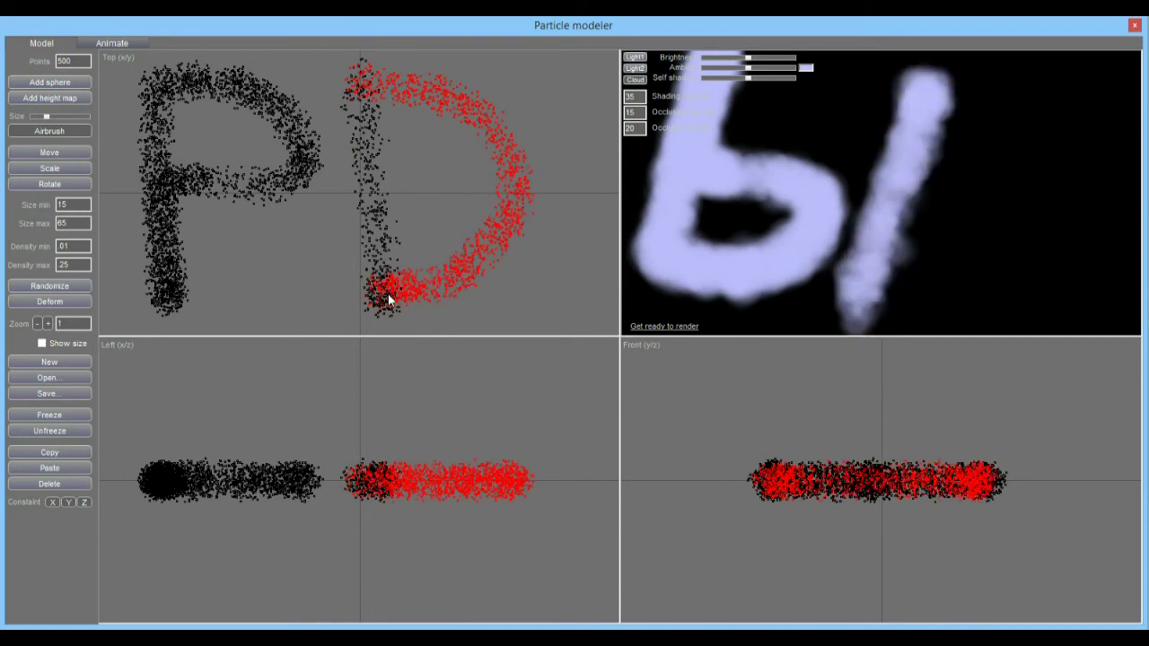
Unfreeze and Deform the PD particles, preparing the cloud for rendering and turning the preview to face the letters.
{"action": "left_click", "coordinate": [684, 326]}
{"action": "left_click_drag", "start_coordinate": [909, 247], "coordinate": [900, 327]}
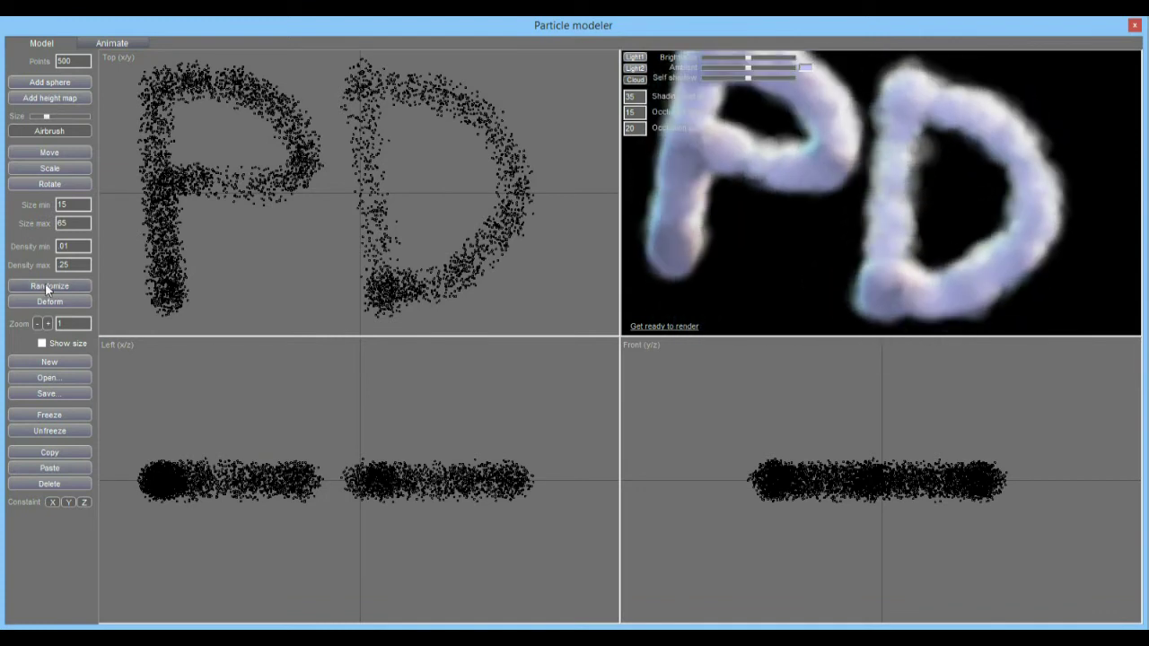
{"action": "left_click", "coordinate": [51, 432]}
{"action": "left_click", "coordinate": [51, 303]}
{"action": "left_click", "coordinate": [696, 325]}
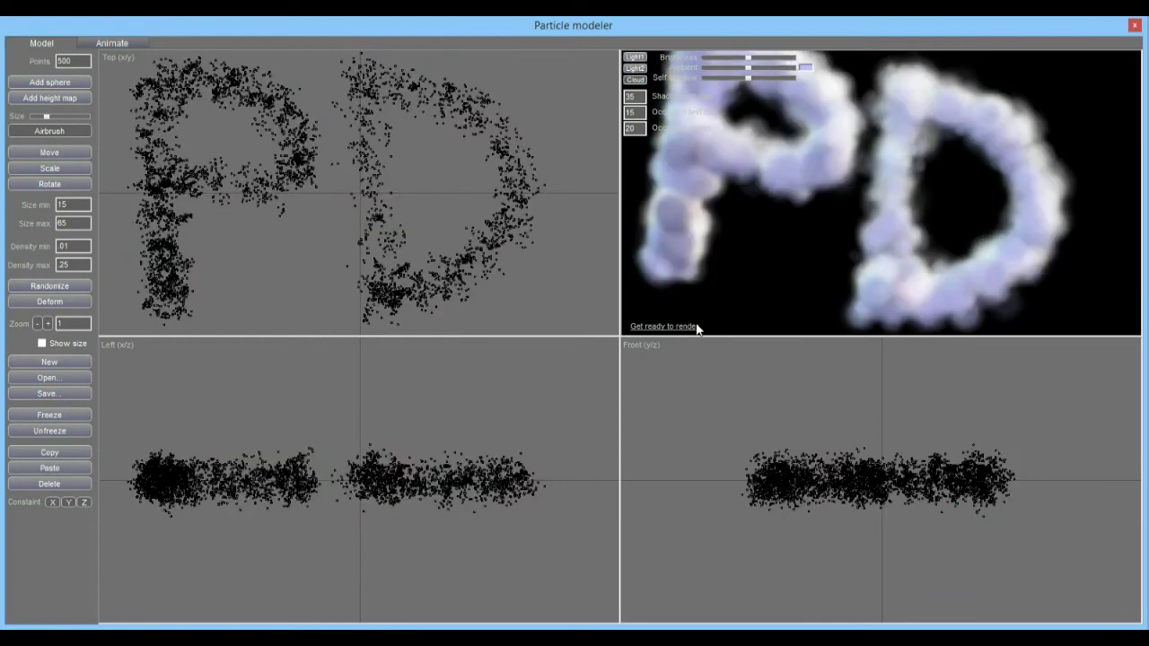
Save the PD cloud in the Clouds folder under the name pd.
{"action": "left_click", "coordinate": [63, 393]}
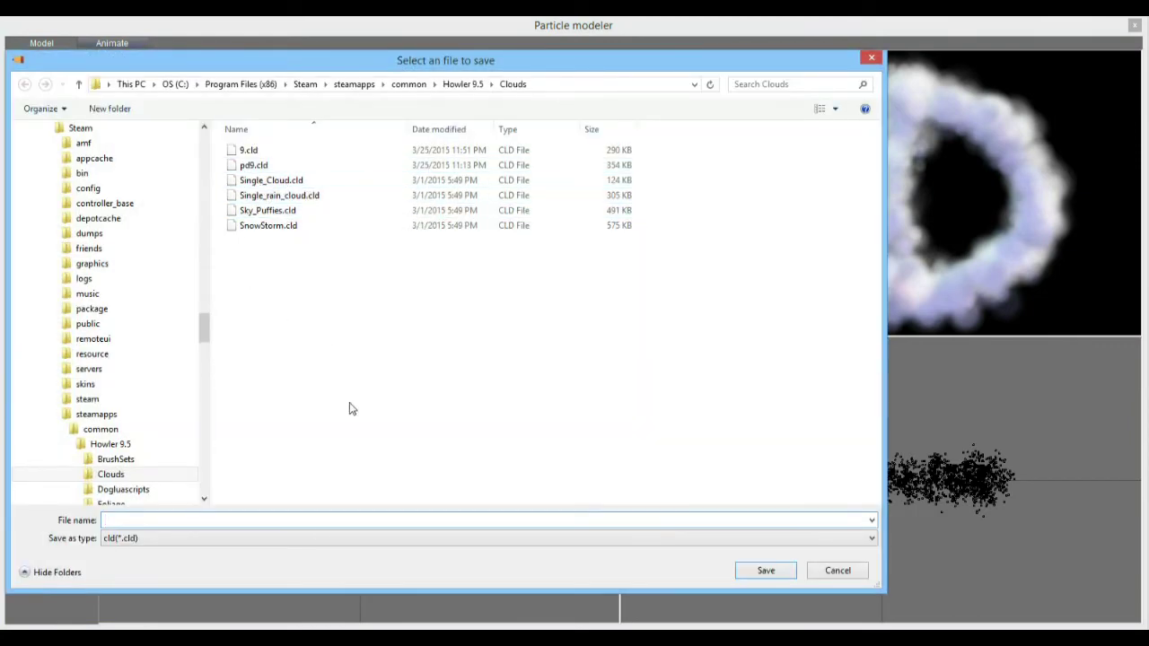
{"action": "type", "text": "pd"}
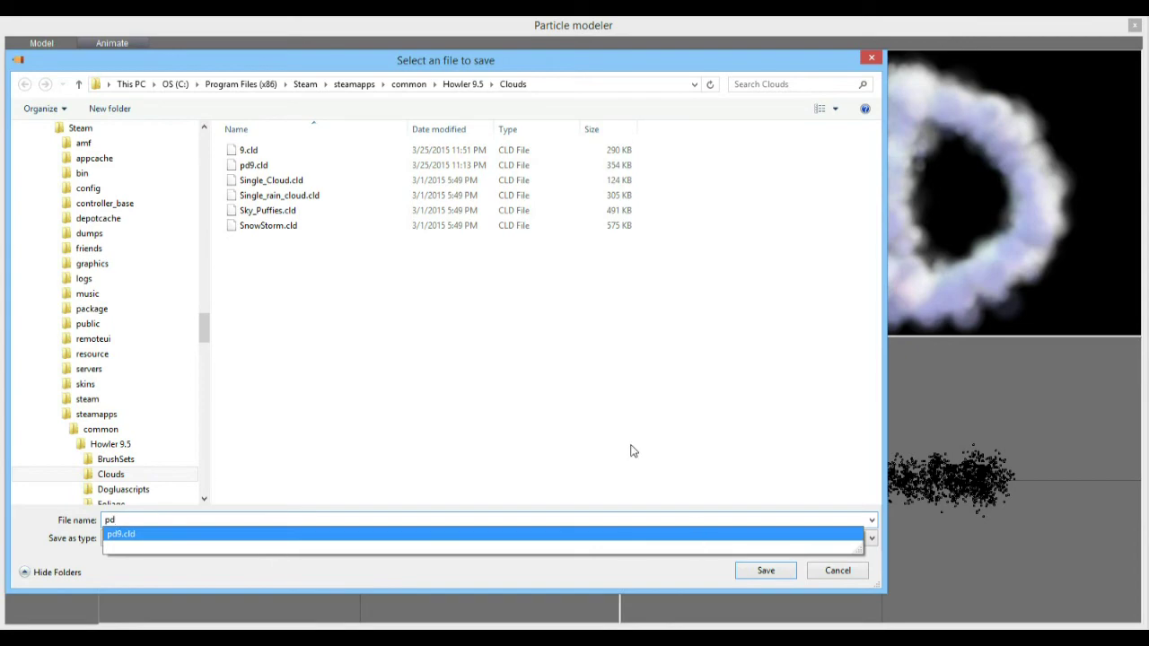
{"action": "left_click", "coordinate": [778, 571]}
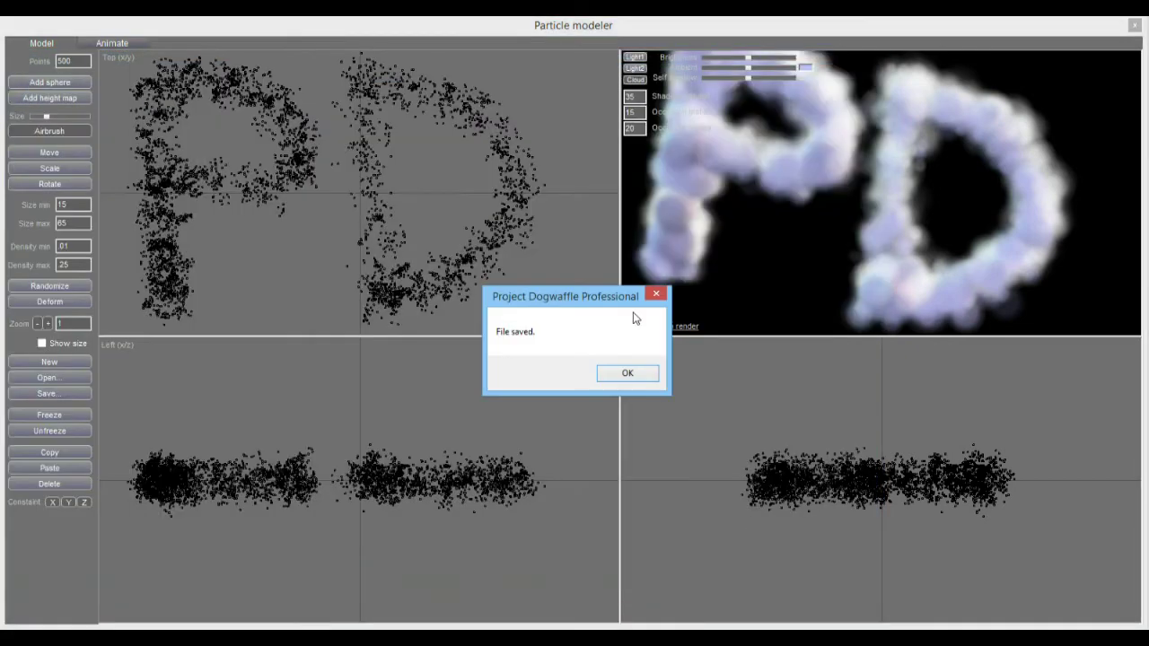
Switch to animating the saved PD cloud, turn off the render preview, and scrub through its existing motion.
{"action": "left_click", "coordinate": [634, 380]}
{"action": "left_click", "coordinate": [115, 43]}
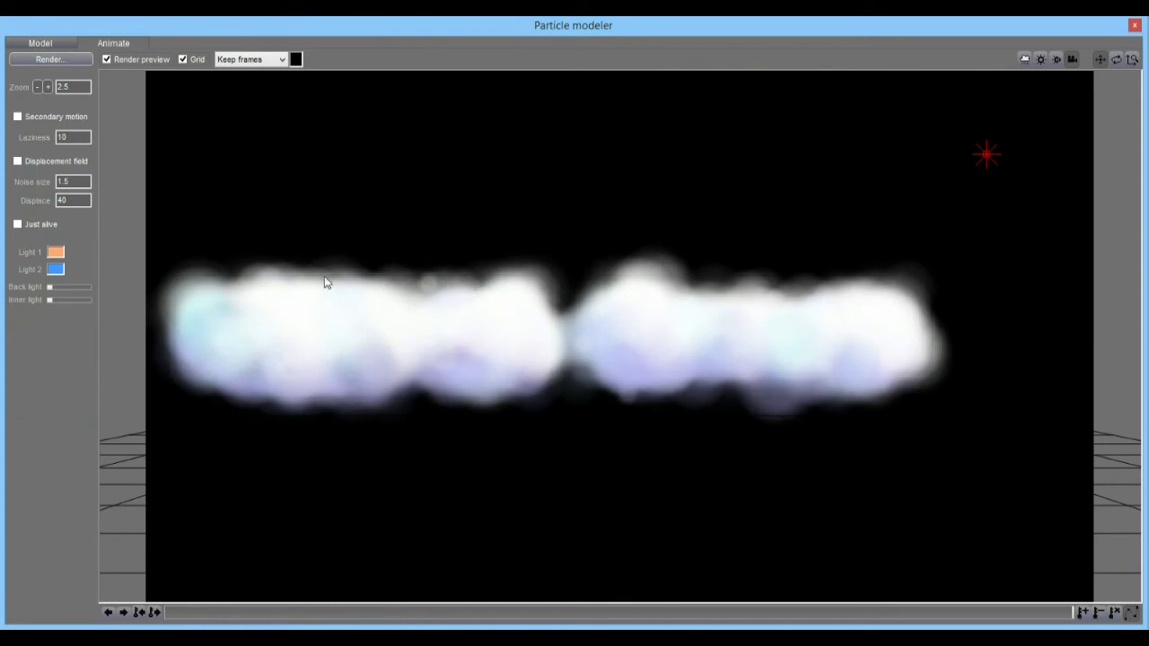
{"action": "left_click", "coordinate": [106, 59]}
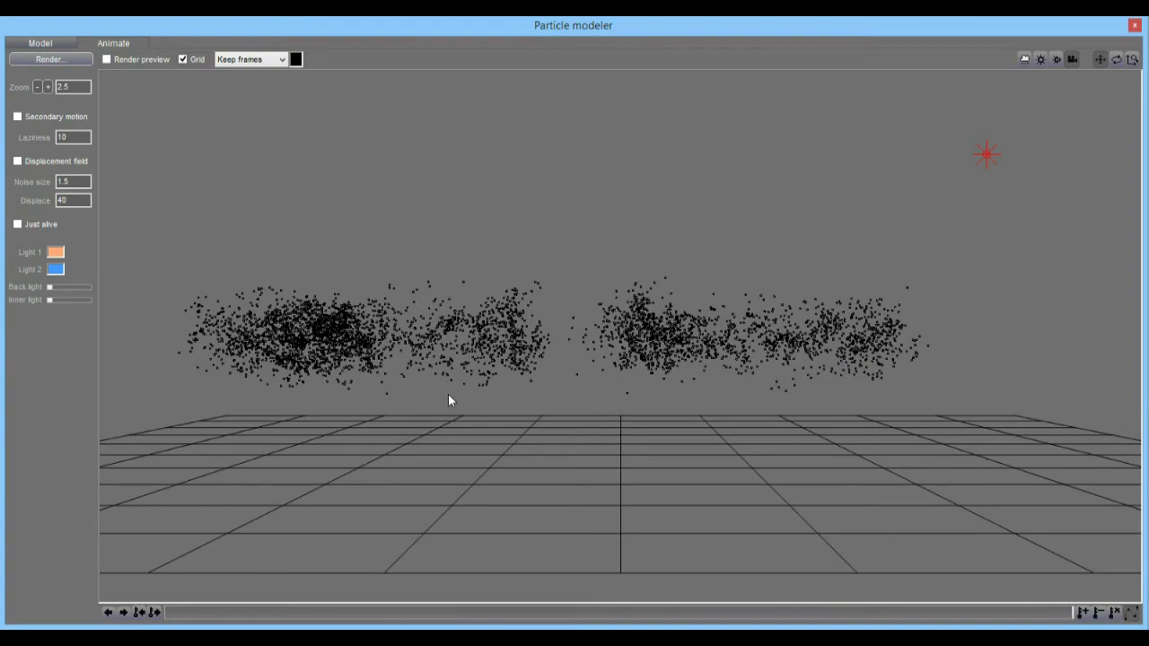
{"action": "left_click_drag", "start_coordinate": [444, 618], "coordinate": [935, 614]}
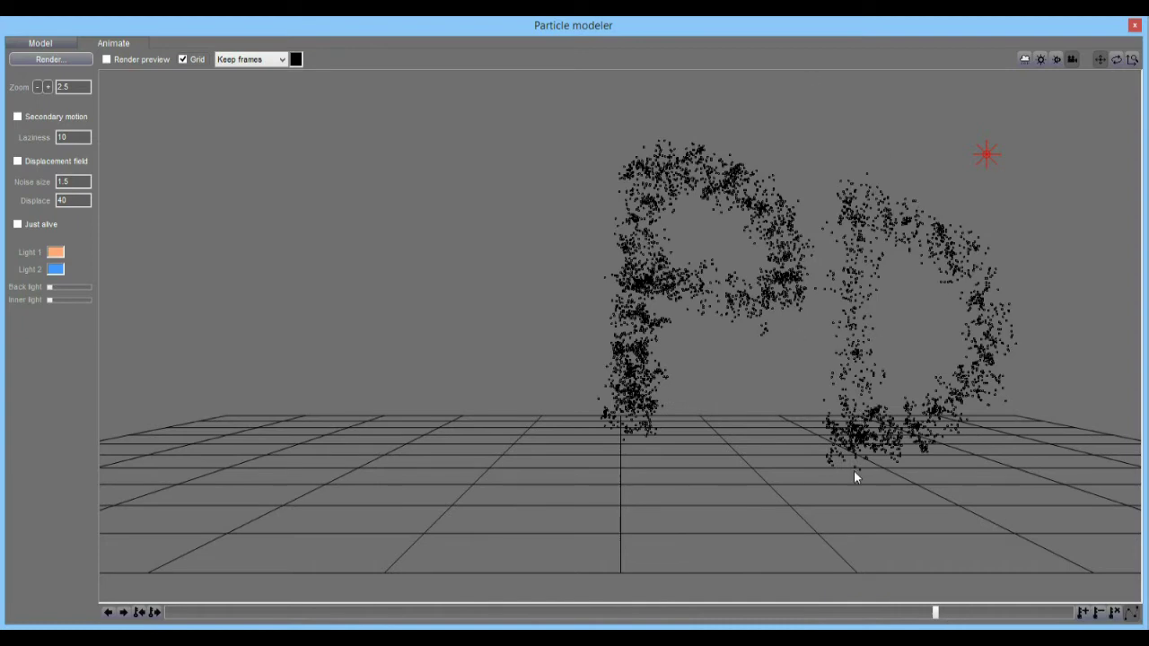
{"action": "left_click_drag", "start_coordinate": [934, 612], "coordinate": [865, 602]}
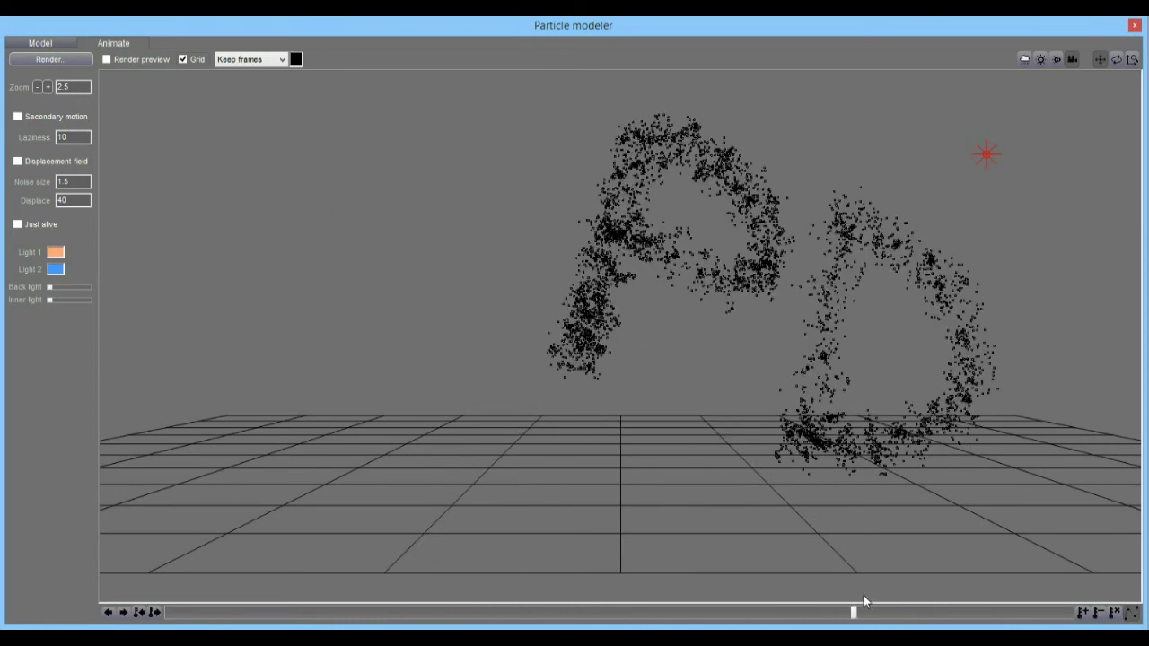
Clear all keyframes and return to the first frame of the timeline.
{"action": "left_click", "coordinate": [1114, 612]}
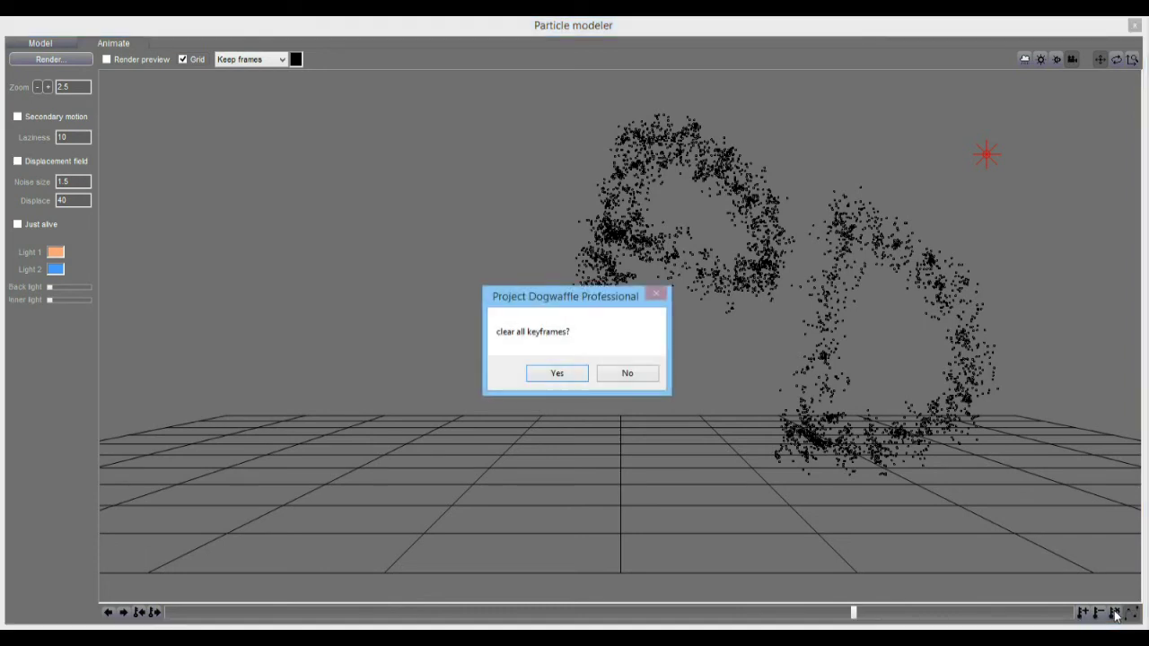
{"action": "left_click", "coordinate": [557, 374]}
{"action": "left_click_drag", "start_coordinate": [817, 618], "coordinate": [117, 610]}
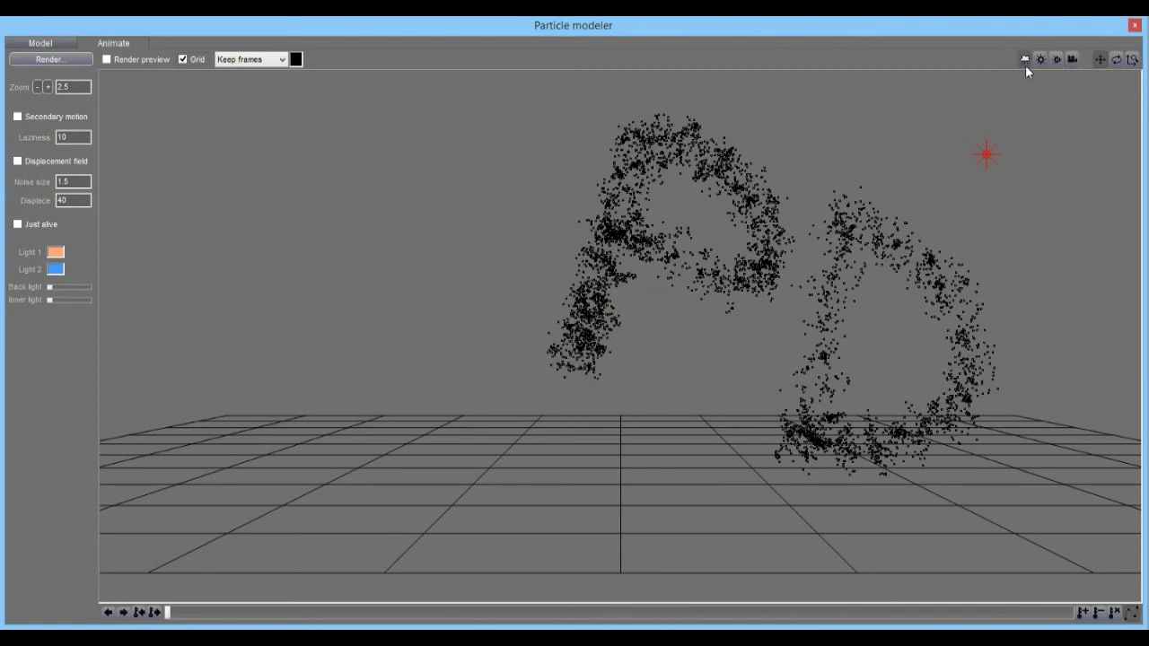
At the first frame, push the PD cloud far back near the grid's centre and scale it down.
{"action": "left_click_drag", "start_coordinate": [856, 217], "coordinate": [670, 290]}
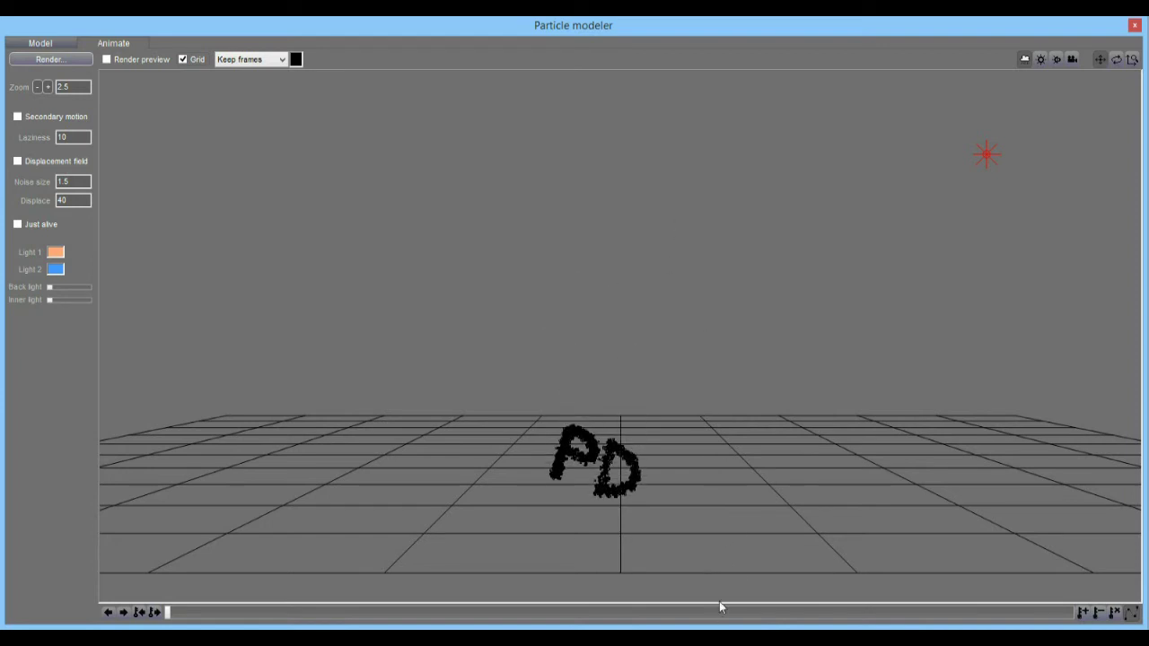
{"action": "left_click", "coordinate": [1132, 60]}
{"action": "left_click_drag", "start_coordinate": [603, 445], "coordinate": [548, 491]}
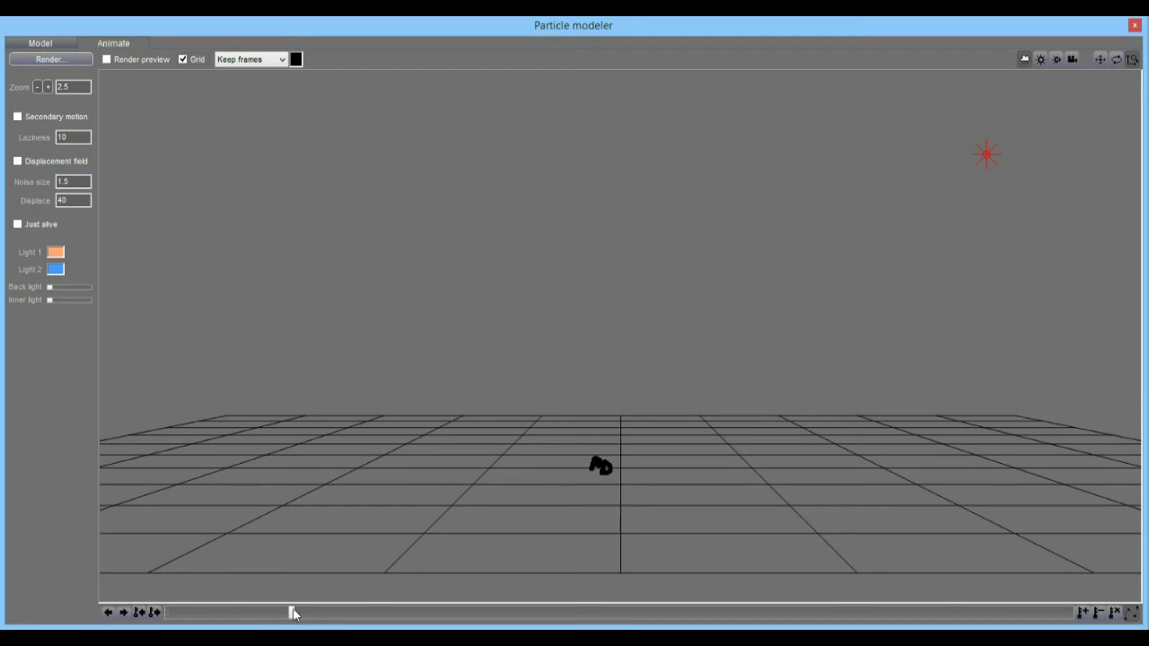
About one-sixth along the timeline, raise the PD cloud above the grid, rotate it to face forward, and add a keyframe.
{"action": "left_click_drag", "start_coordinate": [294, 613], "coordinate": [312, 613]}
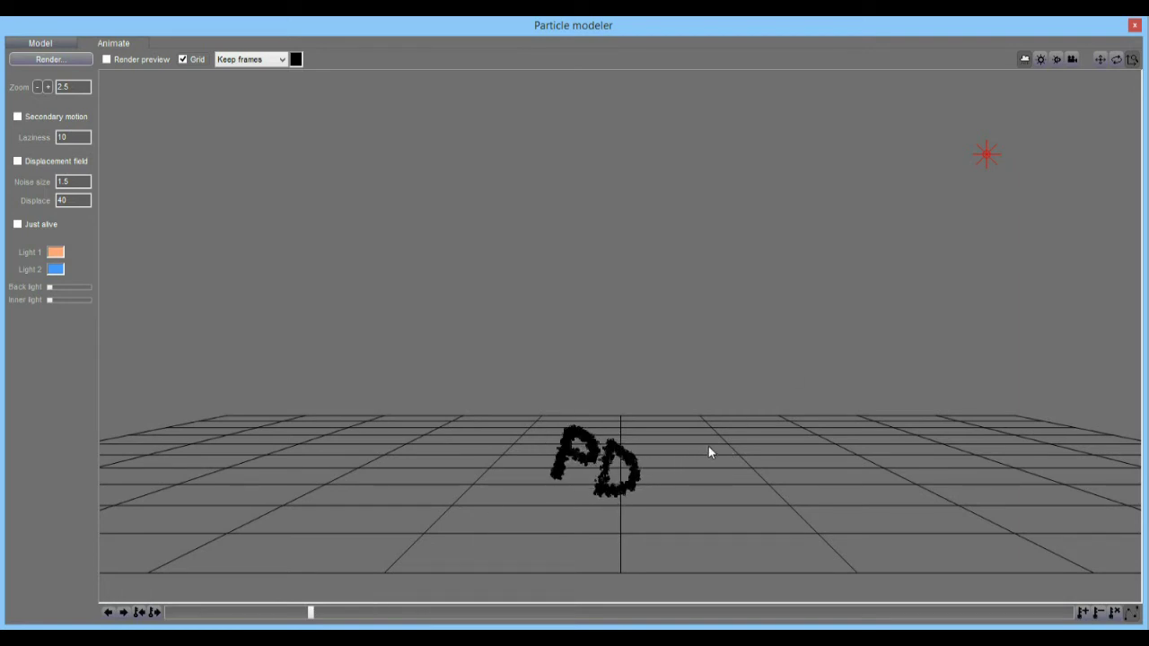
{"action": "left_click", "coordinate": [1098, 59]}
{"action": "left_click_drag", "start_coordinate": [615, 379], "coordinate": [647, 428]}
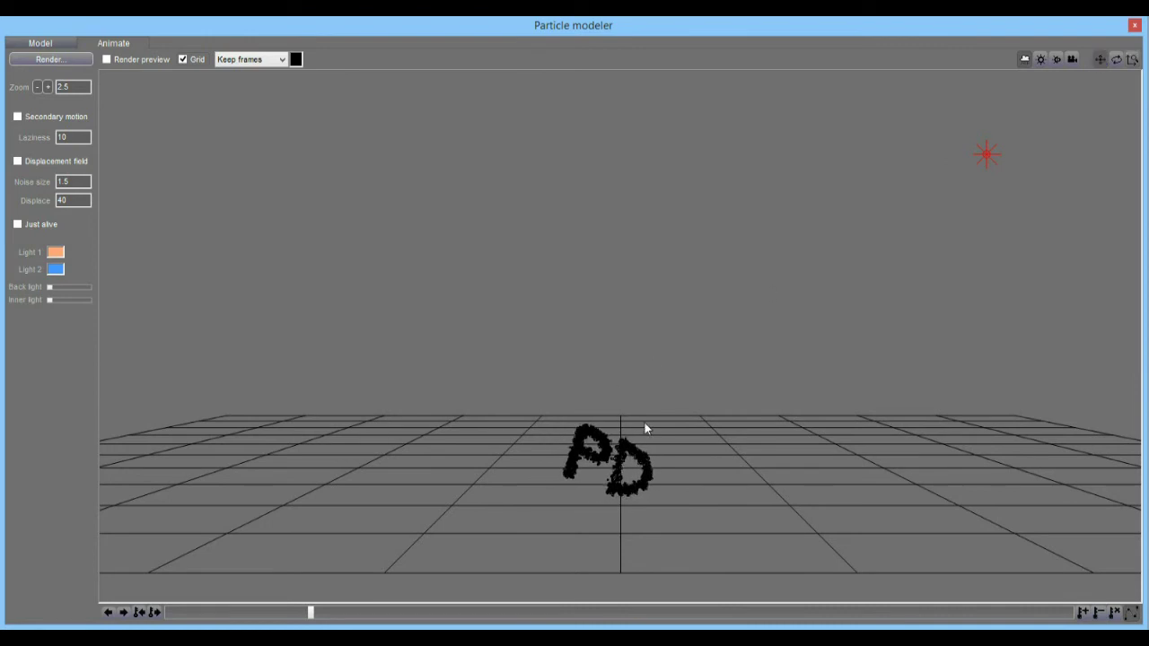
{"action": "left_click_drag", "start_coordinate": [614, 350], "coordinate": [605, 87]}
{"action": "left_click_drag", "start_coordinate": [685, 408], "coordinate": [677, 193]}
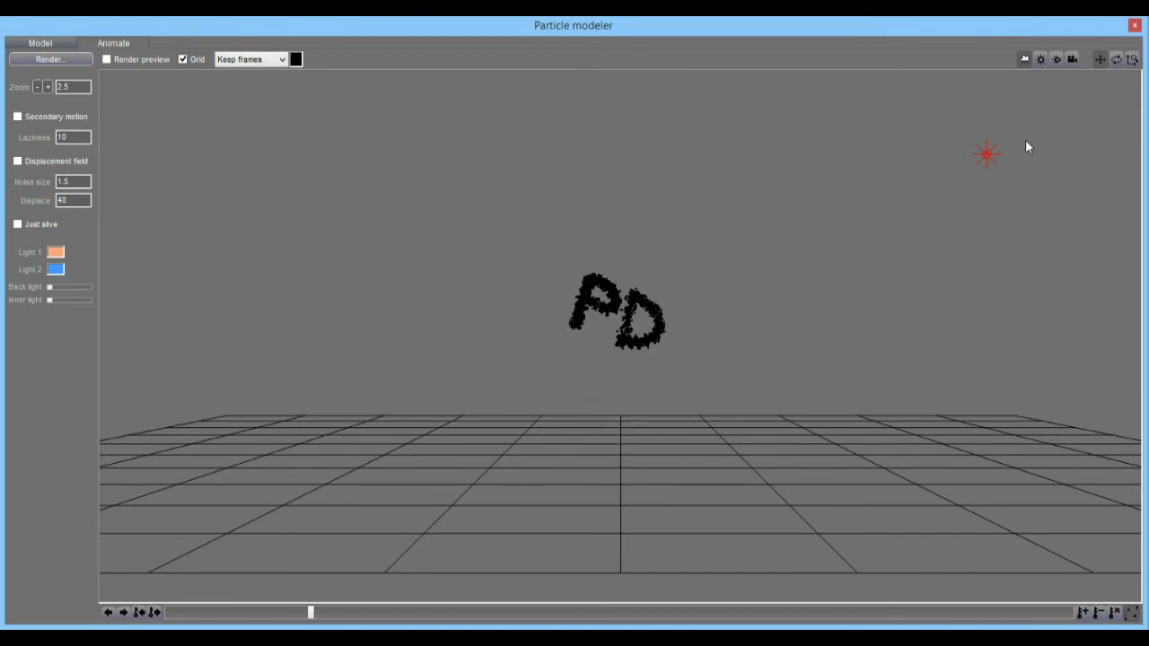
{"action": "left_click", "coordinate": [1116, 60]}
{"action": "left_click_drag", "start_coordinate": [636, 269], "coordinate": [593, 341]}
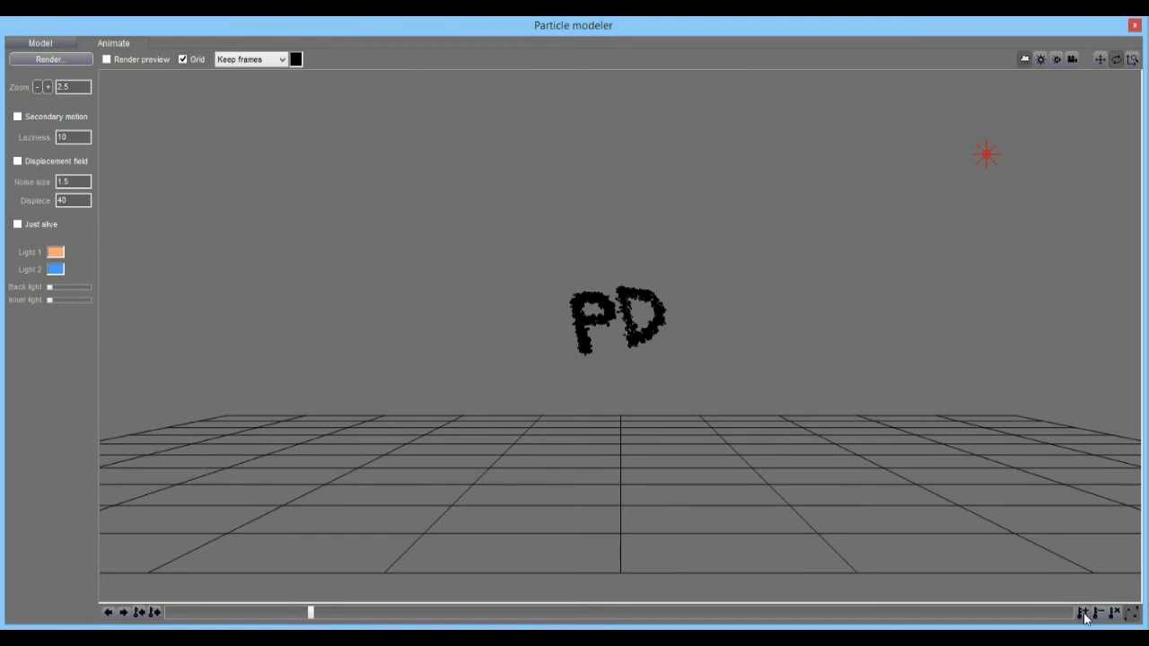
About one-third along the timeline, straighten the PD cloud, bring it forward to fill the view centre, and add a keyframe.
{"action": "left_click_drag", "start_coordinate": [311, 616], "coordinate": [464, 616]}
{"action": "left_click_drag", "start_coordinate": [654, 315], "coordinate": [678, 314]}
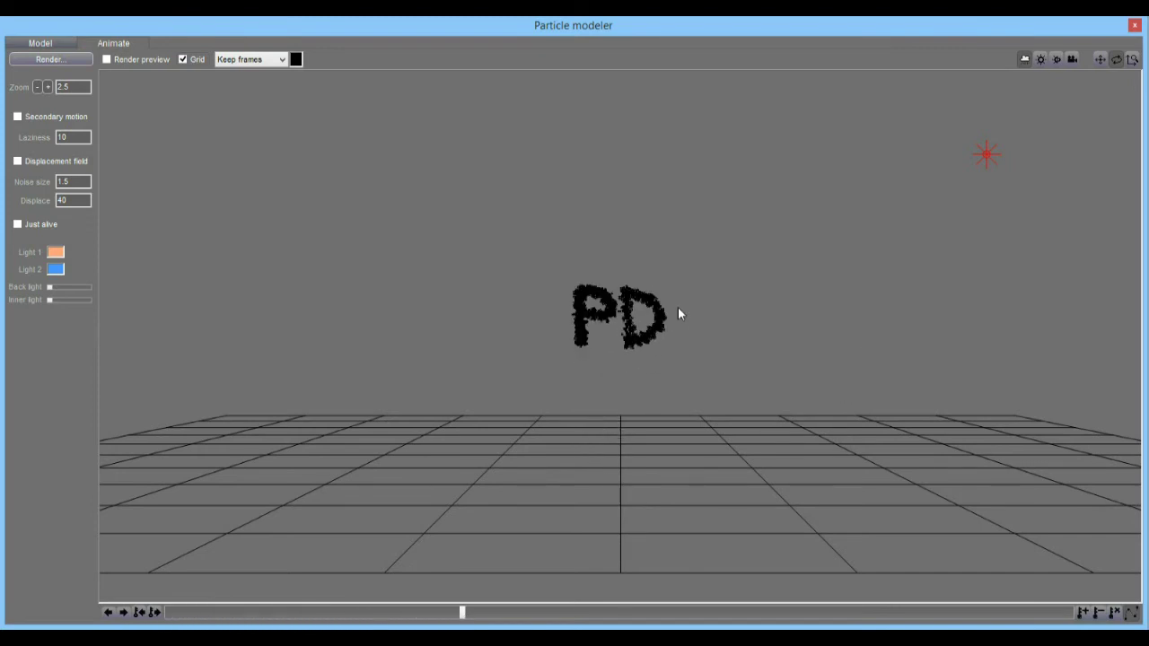
{"action": "left_click_drag", "start_coordinate": [764, 254], "coordinate": [667, 459]}
{"action": "left_click_drag", "start_coordinate": [631, 213], "coordinate": [641, 570]}
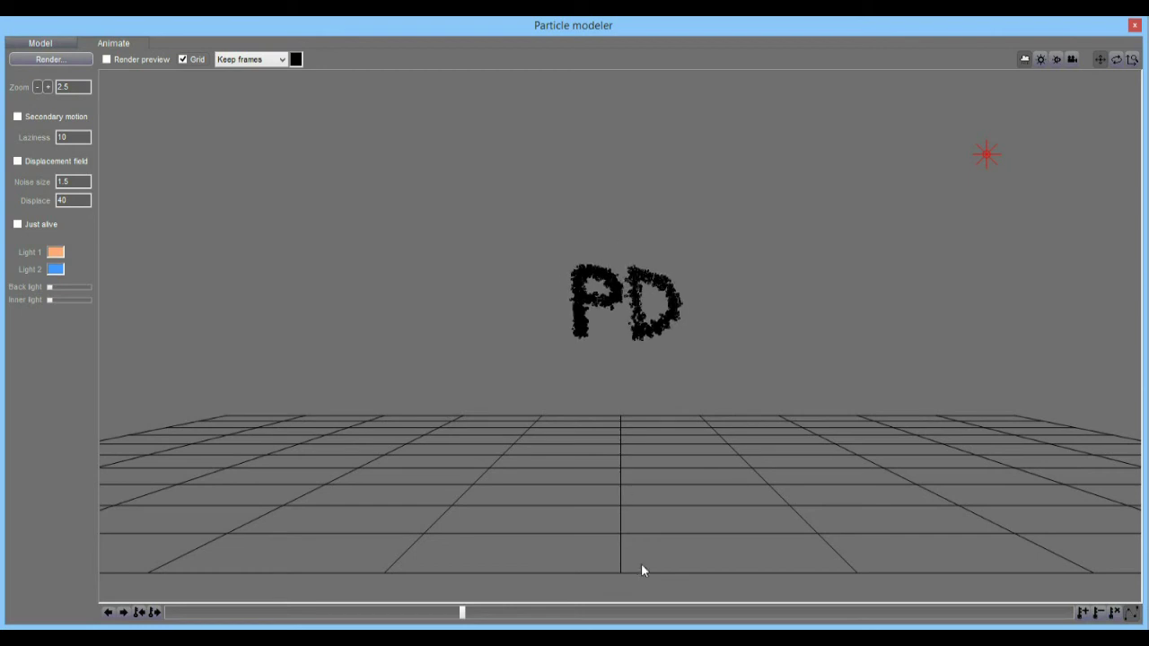
{"action": "left_click_drag", "start_coordinate": [659, 179], "coordinate": [684, 176]}
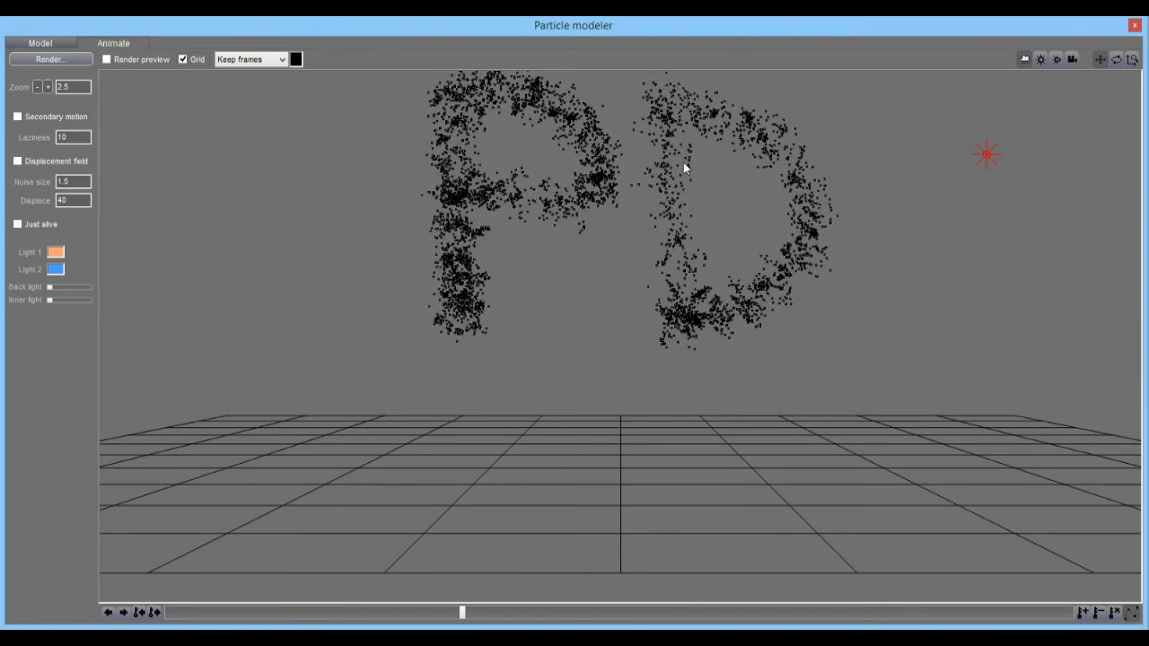
{"action": "left_click_drag", "start_coordinate": [758, 187], "coordinate": [768, 285]}
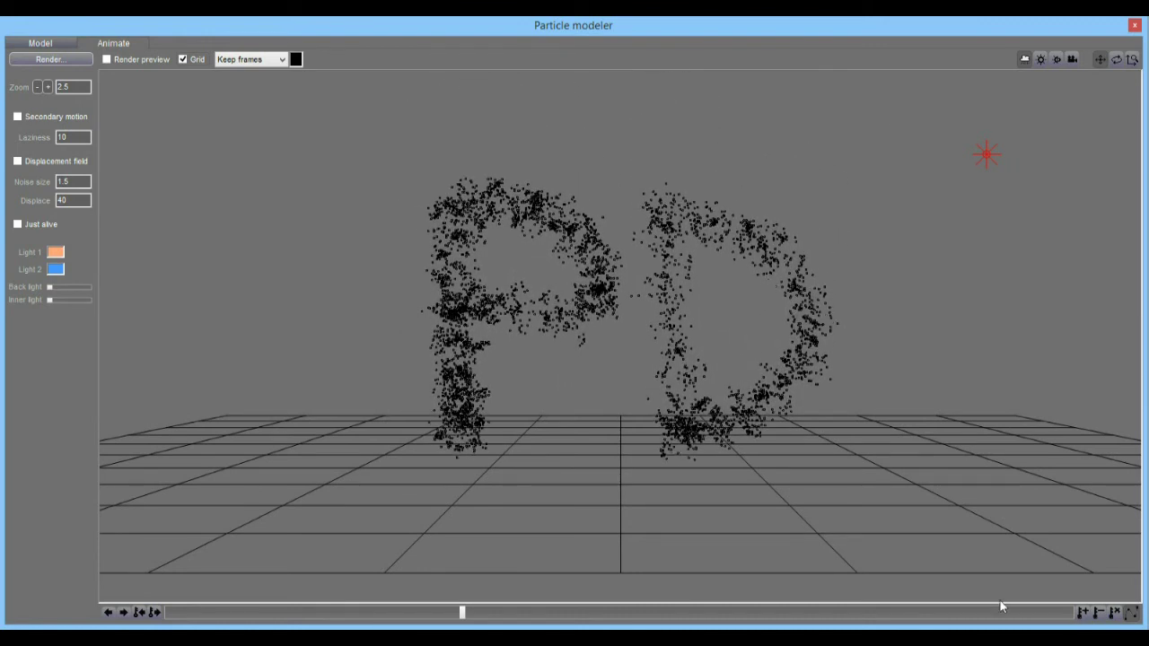
{"action": "left_click_drag", "start_coordinate": [627, 187], "coordinate": [619, 413]}
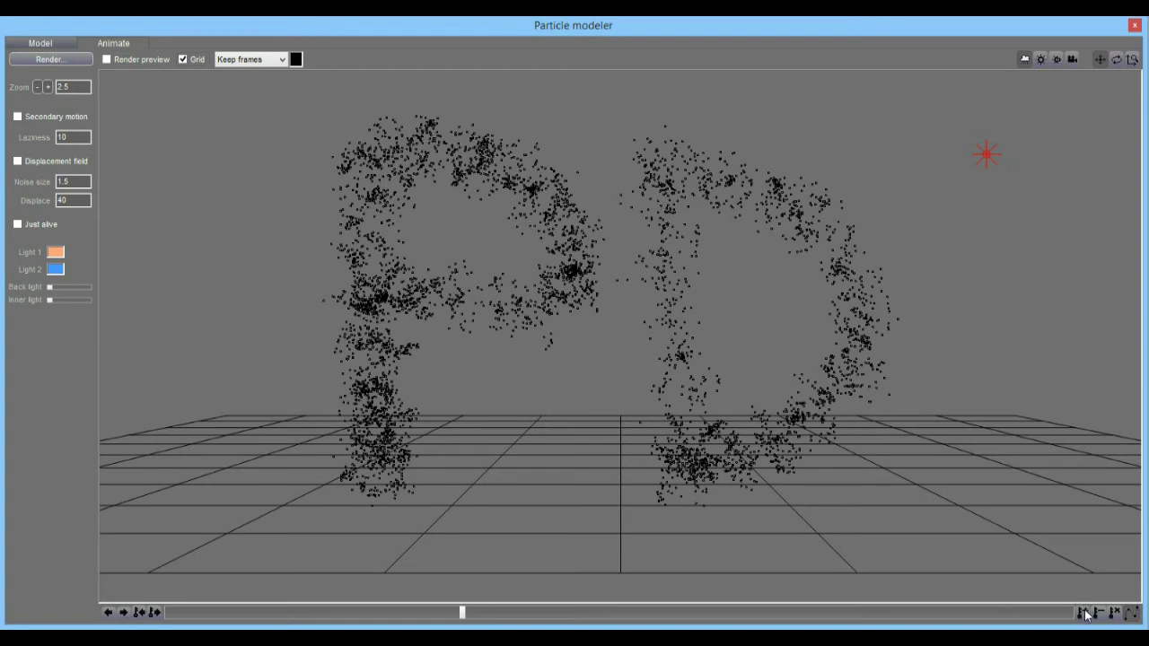
Keyframe the PD cloud near the midpoint, shifted left at about two-thirds, and moved right and rotated at about three-quarters.
{"action": "left_click", "coordinate": [600, 613]}
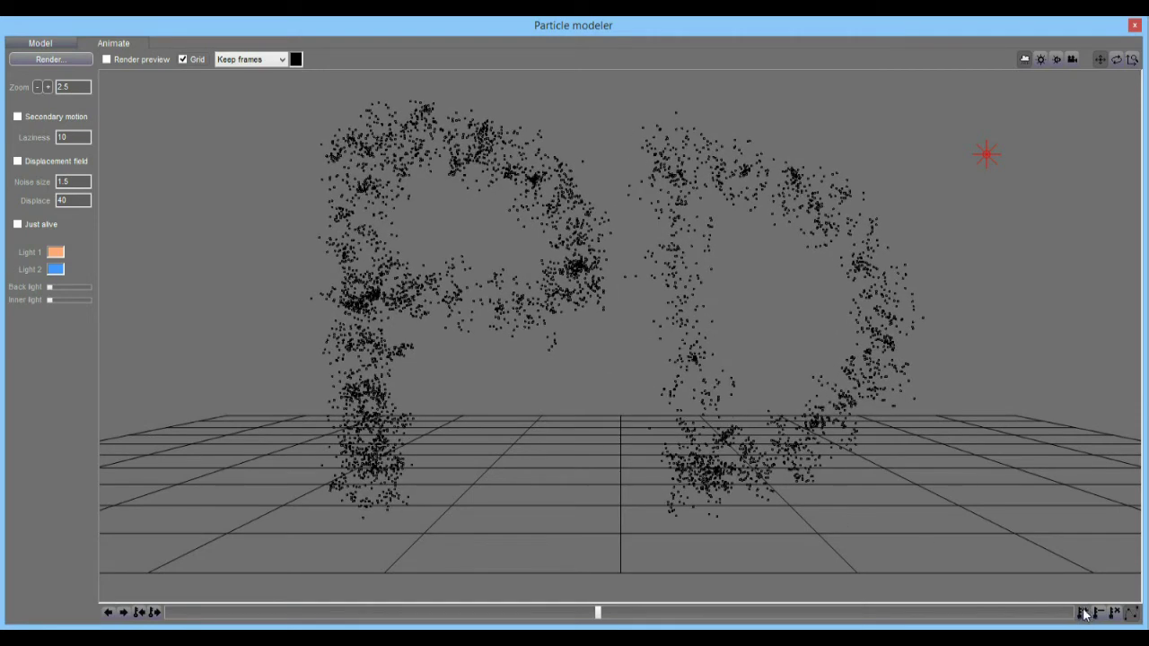
{"action": "left_click", "coordinate": [757, 614]}
{"action": "left_click_drag", "start_coordinate": [679, 298], "coordinate": [525, 289]}
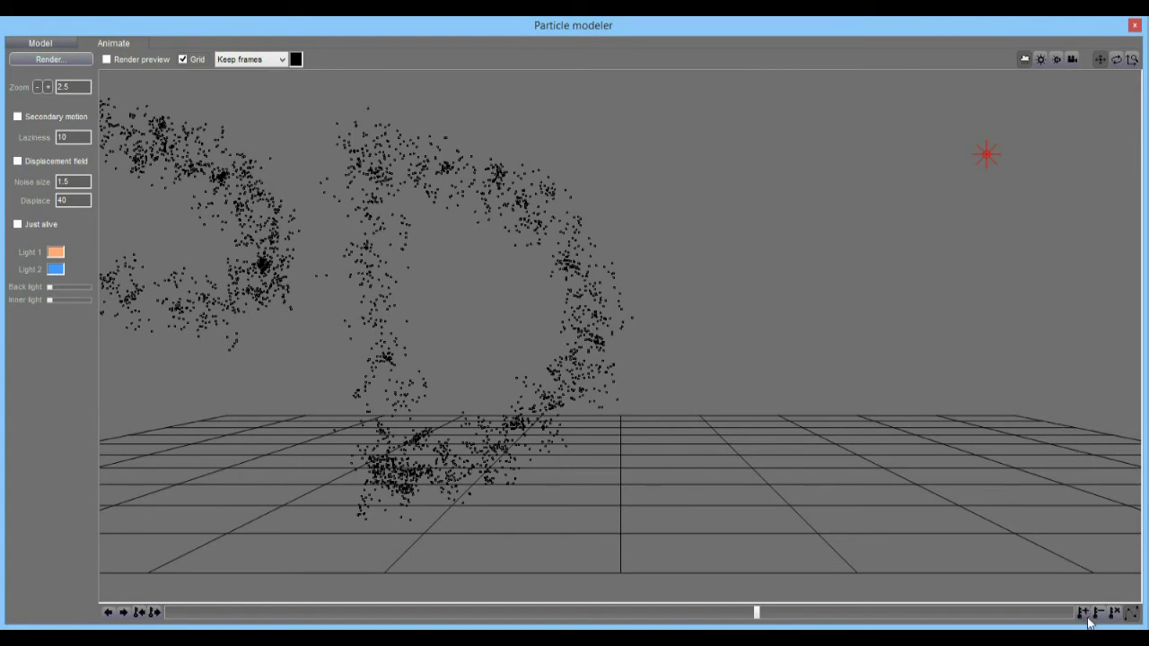
{"action": "left_click", "coordinate": [835, 615]}
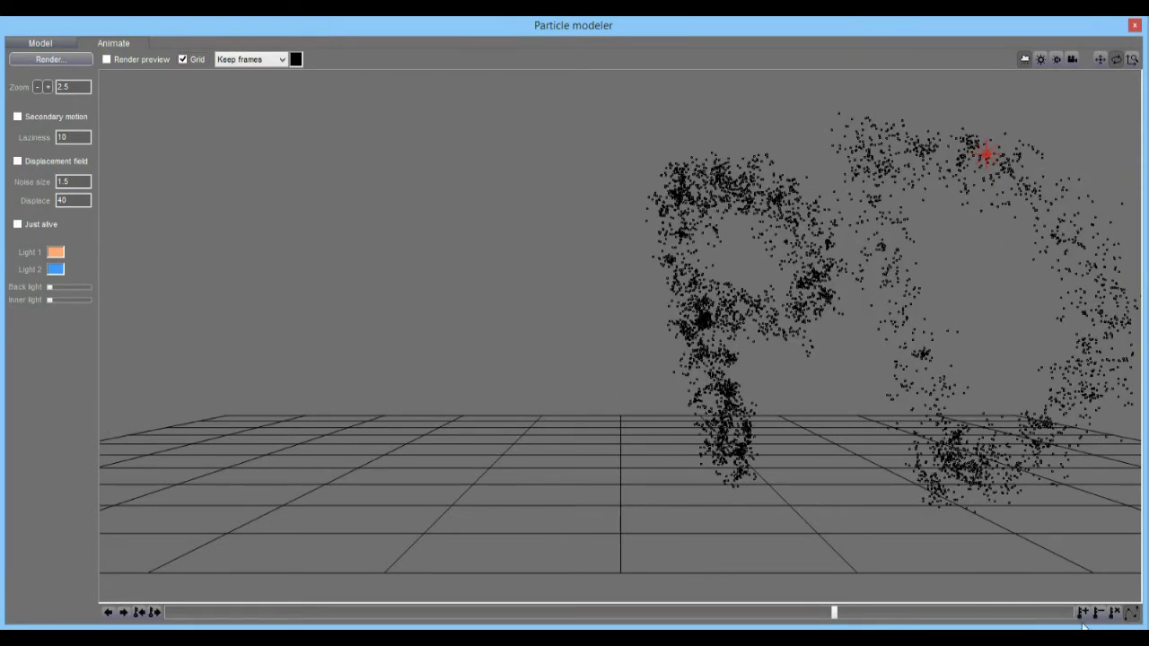
Try to pose the PD cloud near the timeline's end, rotated, centred and scaled down slightly.
{"action": "left_click", "coordinate": [975, 613]}
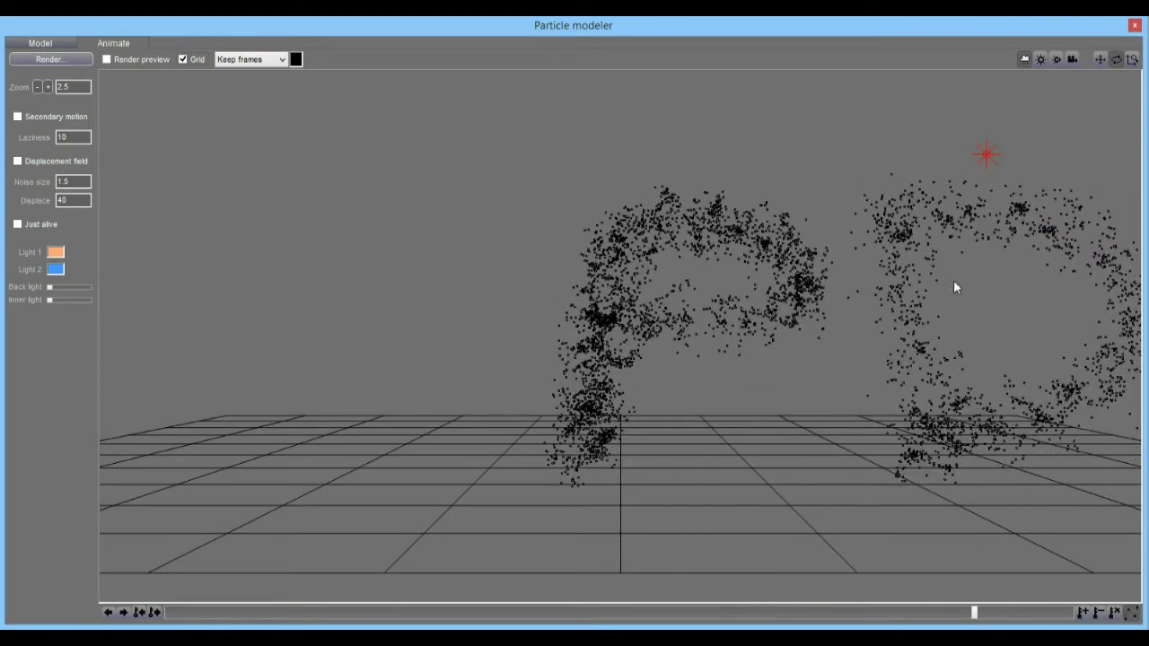
{"action": "left_click", "coordinate": [1101, 61]}
{"action": "left_click_drag", "start_coordinate": [962, 255], "coordinate": [865, 310]}
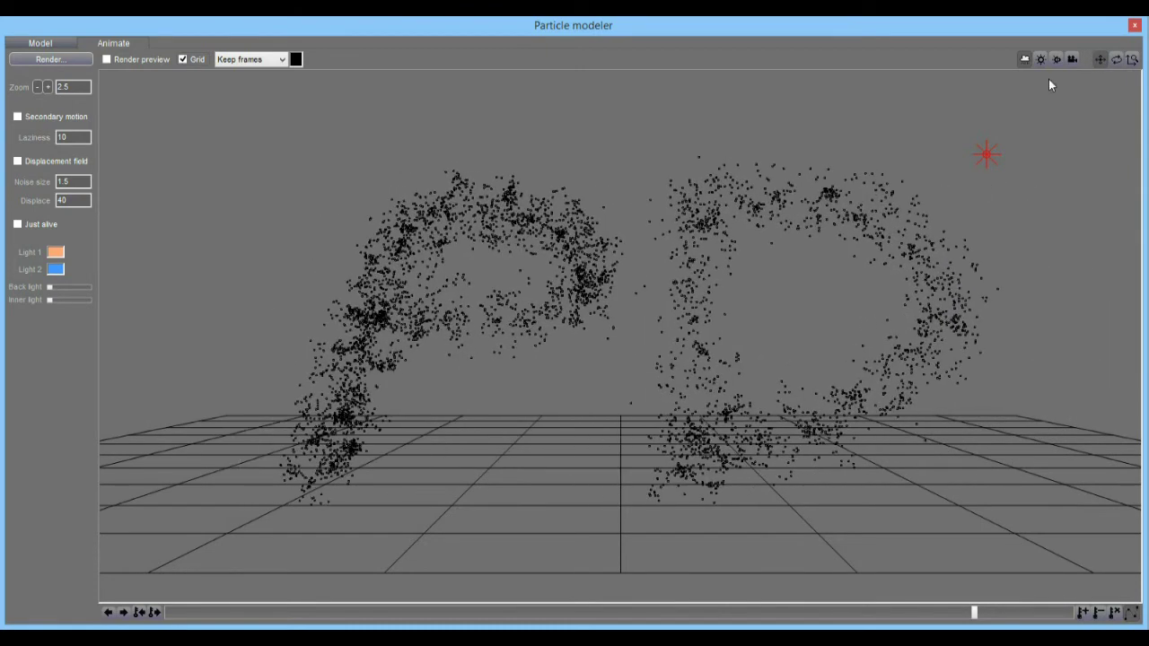
{"action": "left_click", "coordinate": [1132, 59]}
{"action": "mouse_move", "coordinate": [676, 369]}
{"action": "left_mouse_down"}
{"action": "mouse_move", "coordinate": [660, 356]}
{"action": "mouse_move", "coordinate": [558, 364]}
{"action": "mouse_move", "coordinate": [673, 364]}
{"action": "mouse_move", "coordinate": [655, 364]}
{"action": "mouse_move", "coordinate": [674, 367]}
{"action": "mouse_move", "coordinate": [664, 370]}
{"action": "left_mouse_up"}
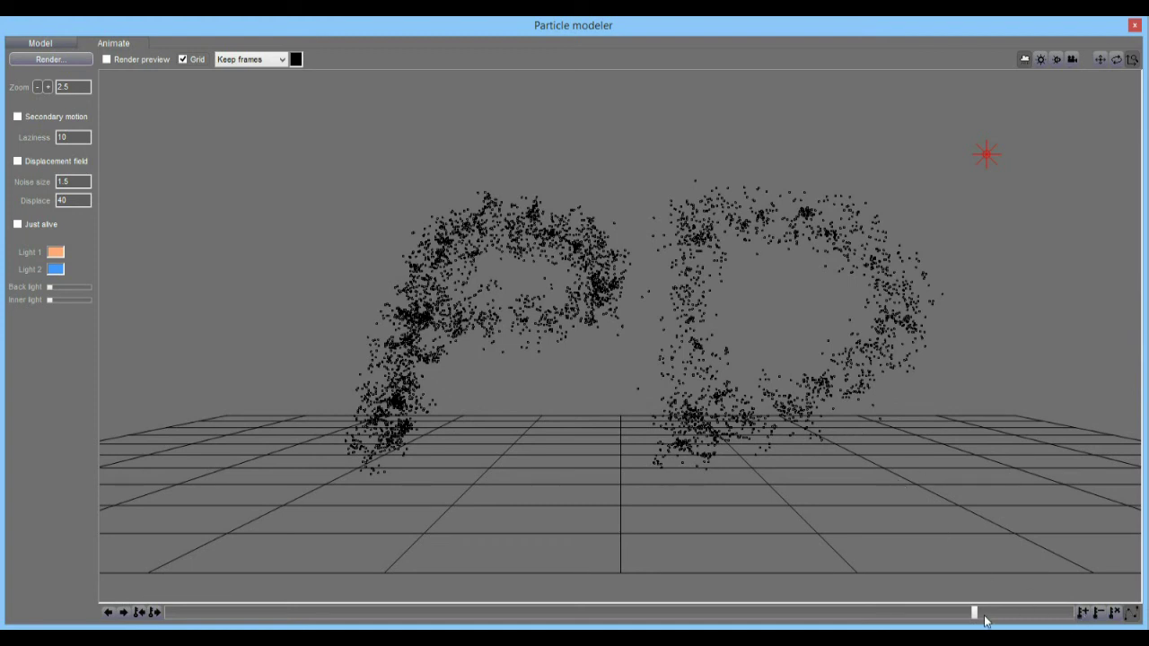
{"action": "mouse_move", "coordinate": [976, 613]}
{"action": "left_mouse_down"}
{"action": "mouse_move", "coordinate": [1076, 614]}
{"action": "mouse_move", "coordinate": [949, 614]}
{"action": "mouse_move", "coordinate": [999, 614]}
{"action": "left_mouse_up"}
Enable Secondary motion with Laziness 10, Displacement field and Just alive, and turn the render preview back on.
{"action": "double_click", "coordinate": [65, 136]}
{"action": "left_click", "coordinate": [40, 117]}
{"action": "left_click", "coordinate": [33, 164]}
{"action": "left_click", "coordinate": [25, 225]}
{"action": "left_click", "coordinate": [127, 58]}
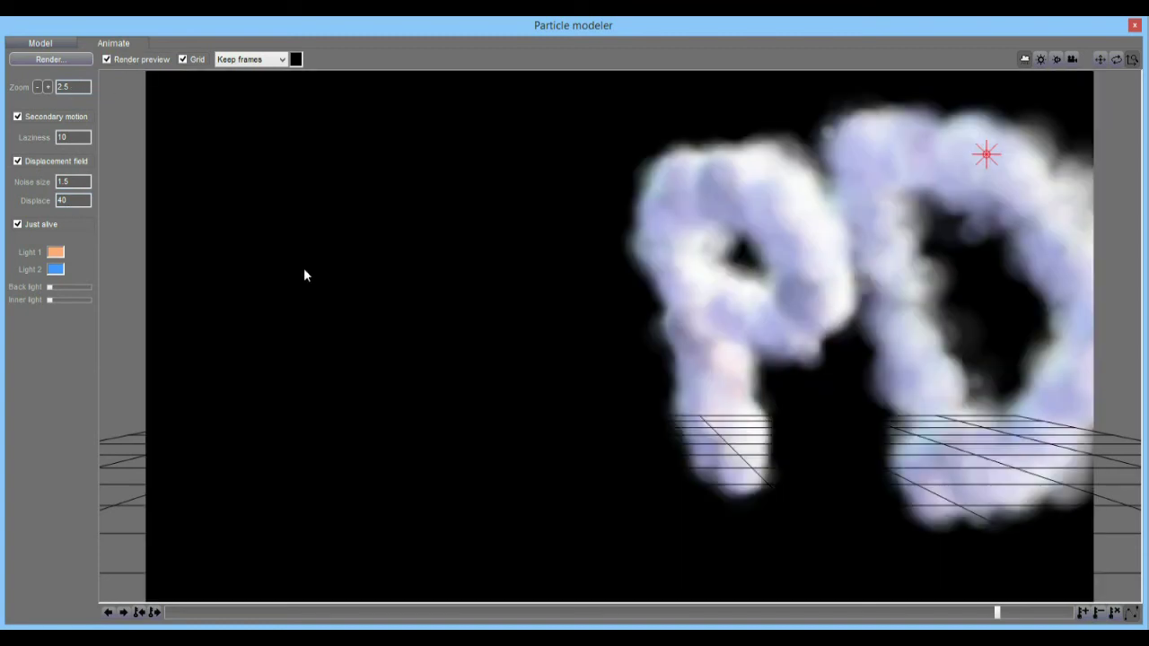
Scrub through the PD animation with the render preview on and off to check the displaced, lagging motion.
{"action": "left_click", "coordinate": [187, 613]}
{"action": "left_click_drag", "start_coordinate": [200, 618], "coordinate": [513, 613]}
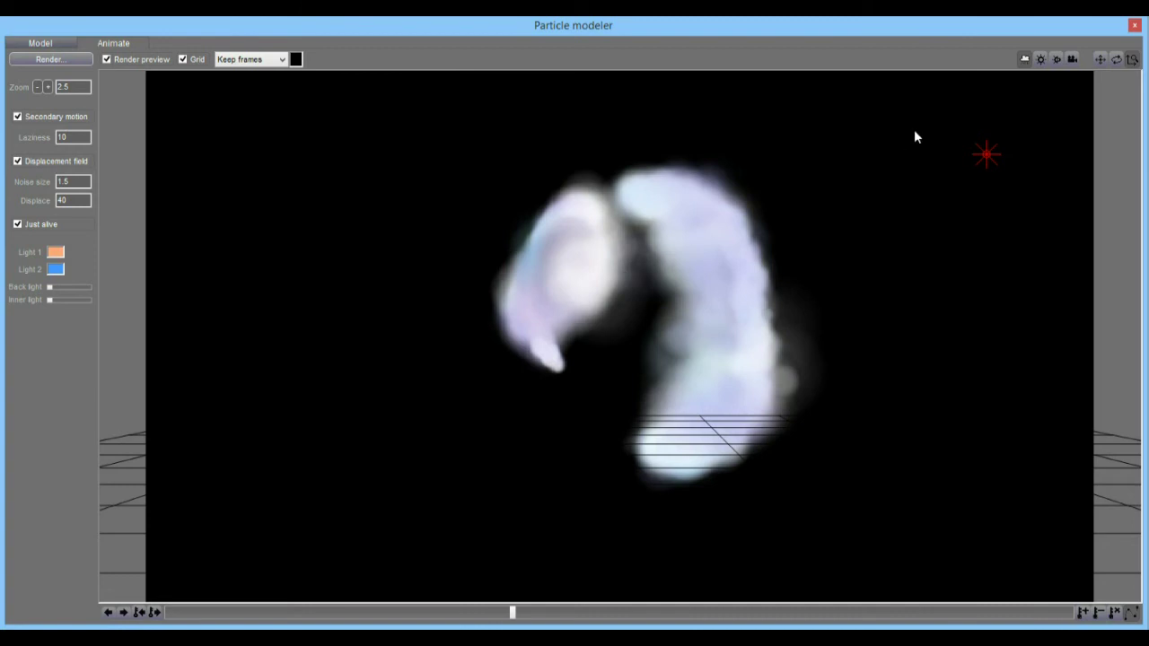
{"action": "left_click", "coordinate": [126, 60]}
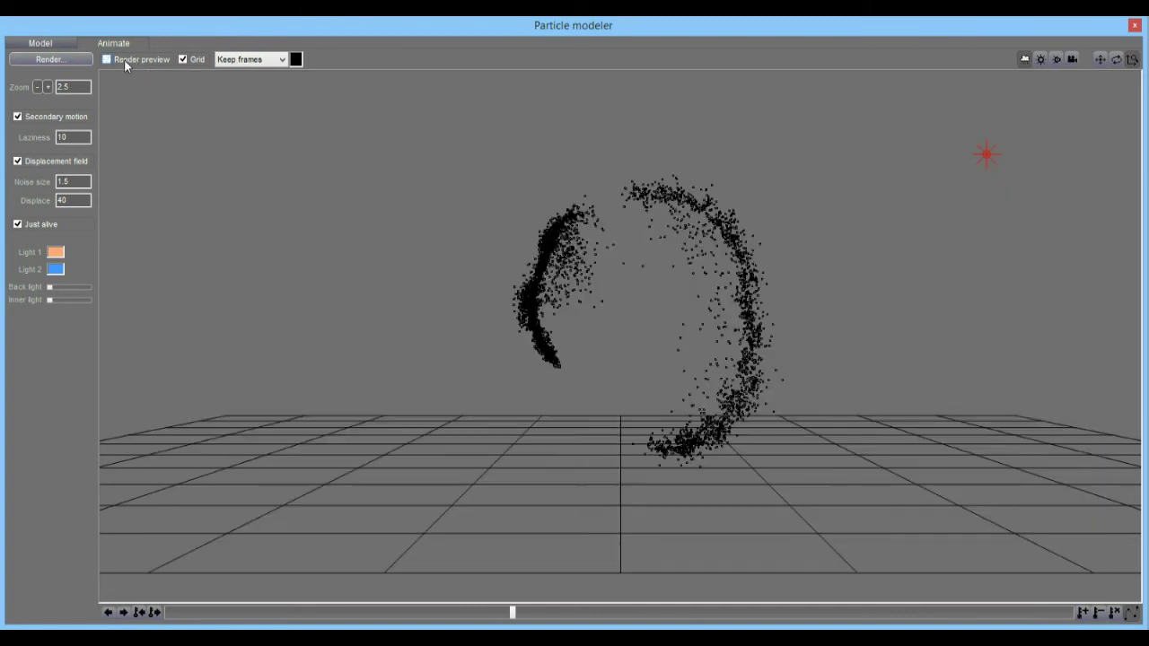
{"action": "left_click_drag", "start_coordinate": [512, 612], "coordinate": [1029, 616]}
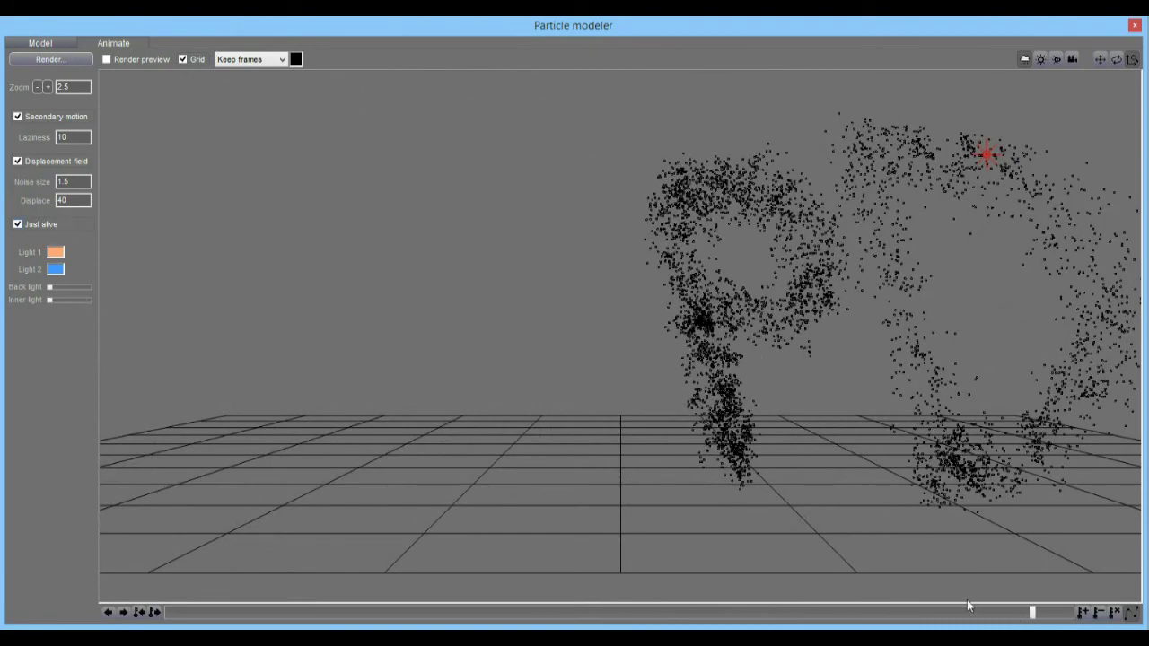
{"action": "left_click_drag", "start_coordinate": [1032, 615], "coordinate": [502, 614]}
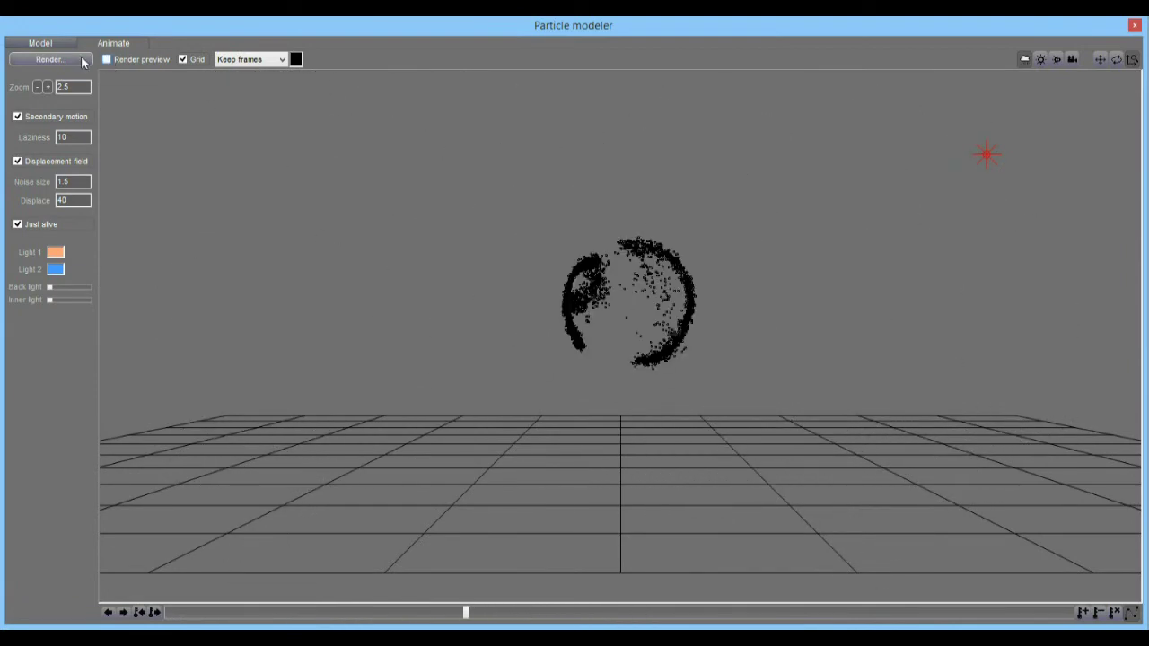
Run the final render of the PD cloud animation with the Keep frames setting.
{"action": "left_click", "coordinate": [49, 59]}
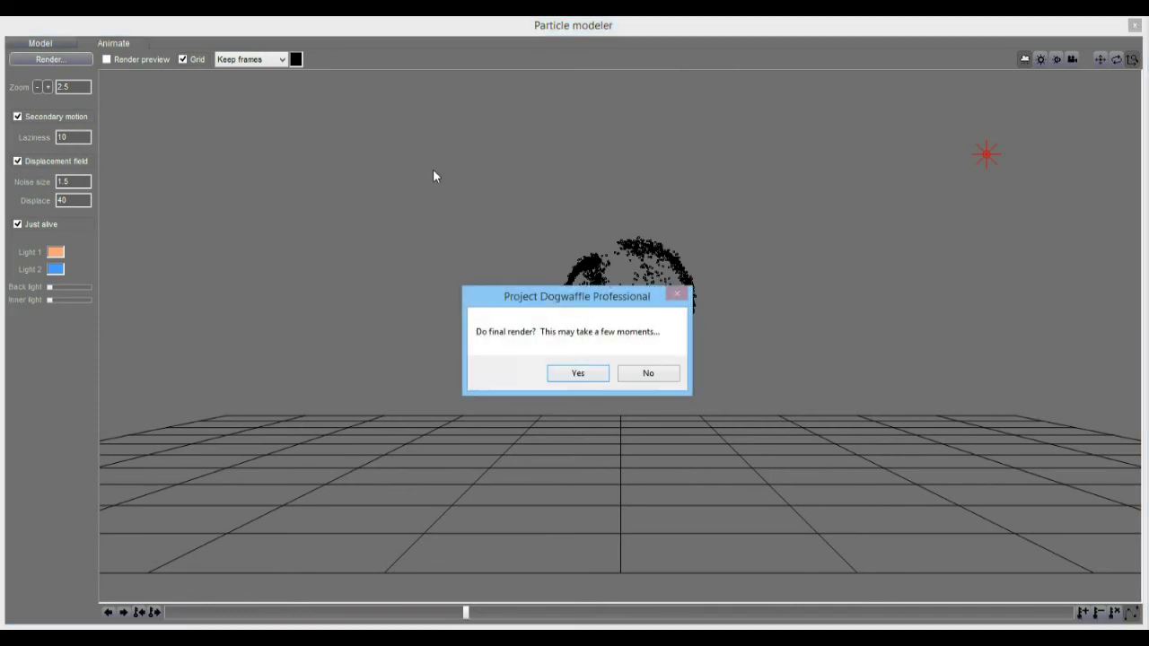
{"action": "left_click", "coordinate": [654, 378]}
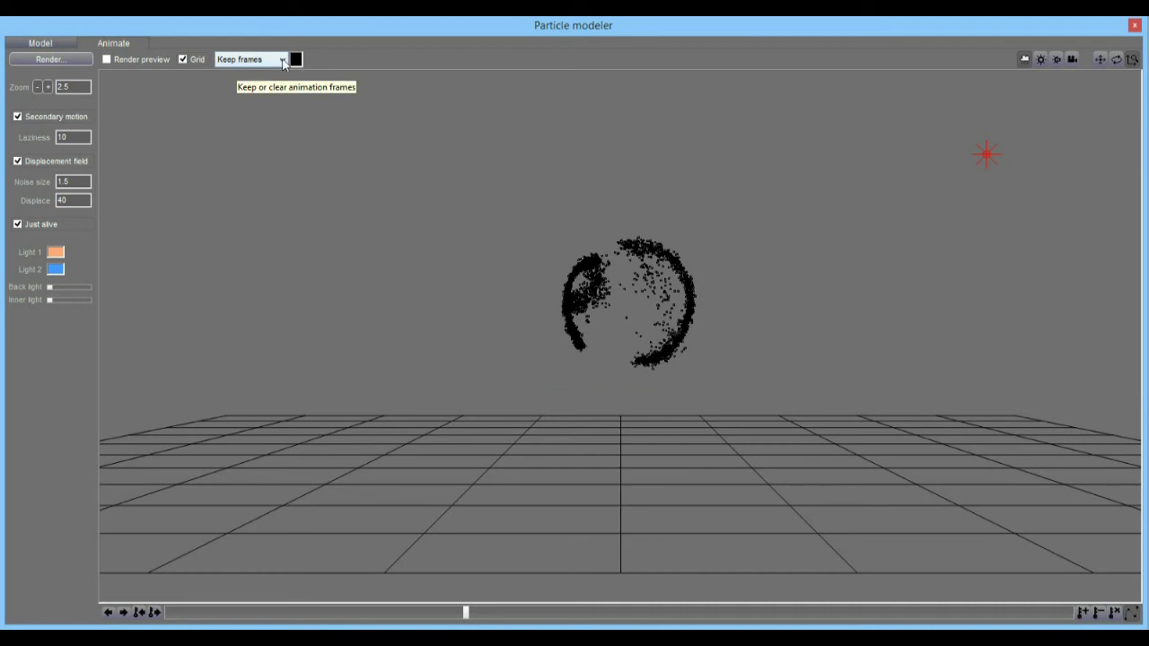
{"action": "left_click", "coordinate": [44, 58]}
{"action": "left_click", "coordinate": [576, 376]}
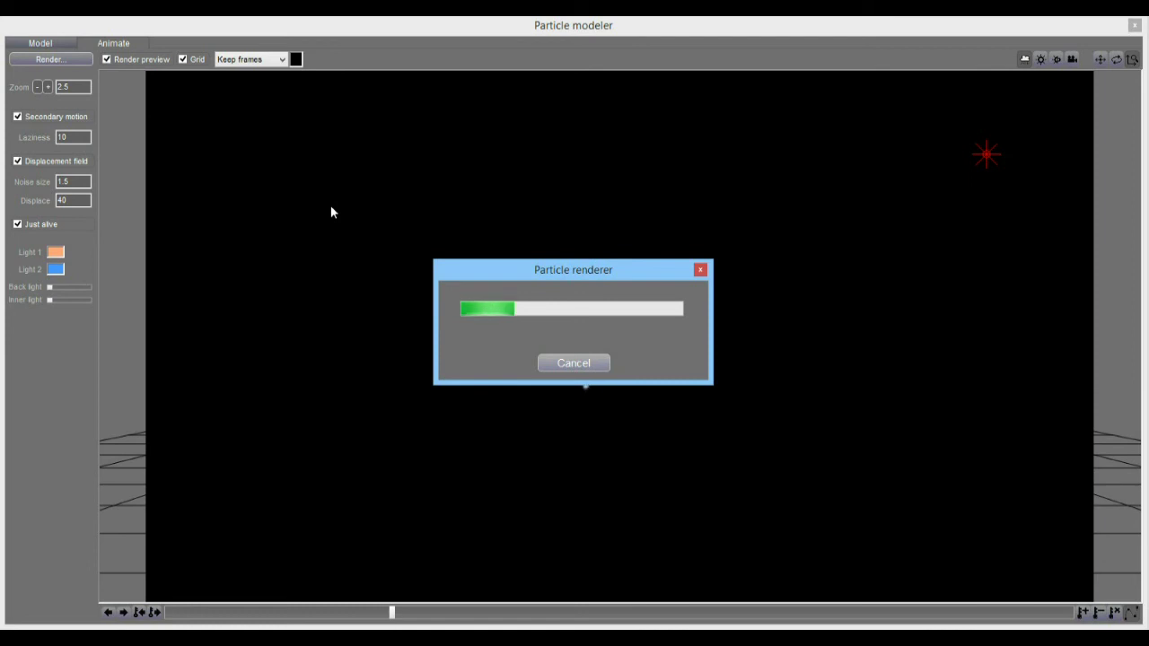
{"action": "left_click_drag", "start_coordinate": [591, 271], "coordinate": [940, 374]}
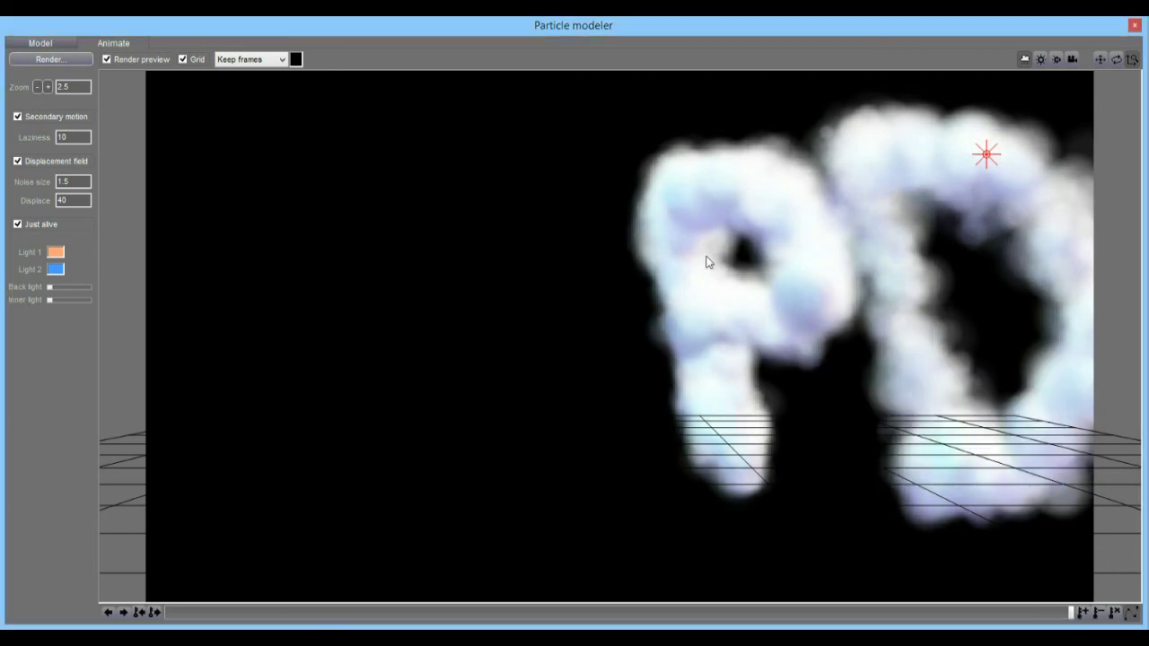
Close the Particle modeler, play back the rendered PD animation, and scrub to frame 85.
{"action": "left_click", "coordinate": [1135, 25]}
{"action": "left_click", "coordinate": [46, 77]}
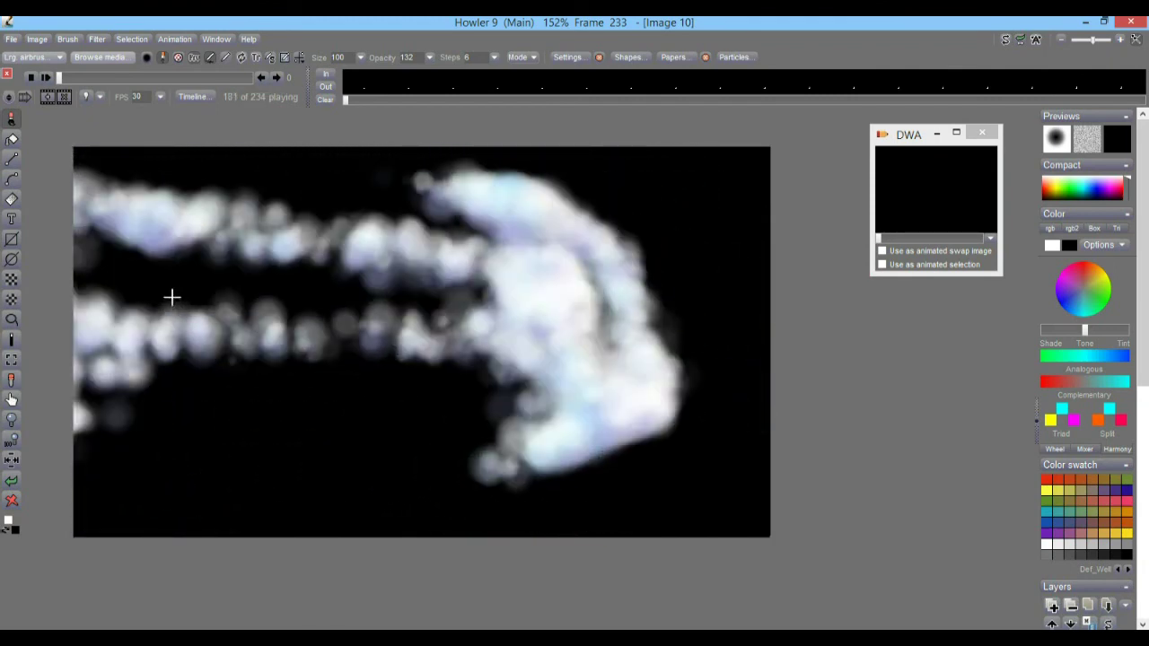
{"action": "left_click_drag", "start_coordinate": [92, 77], "coordinate": [128, 87]}
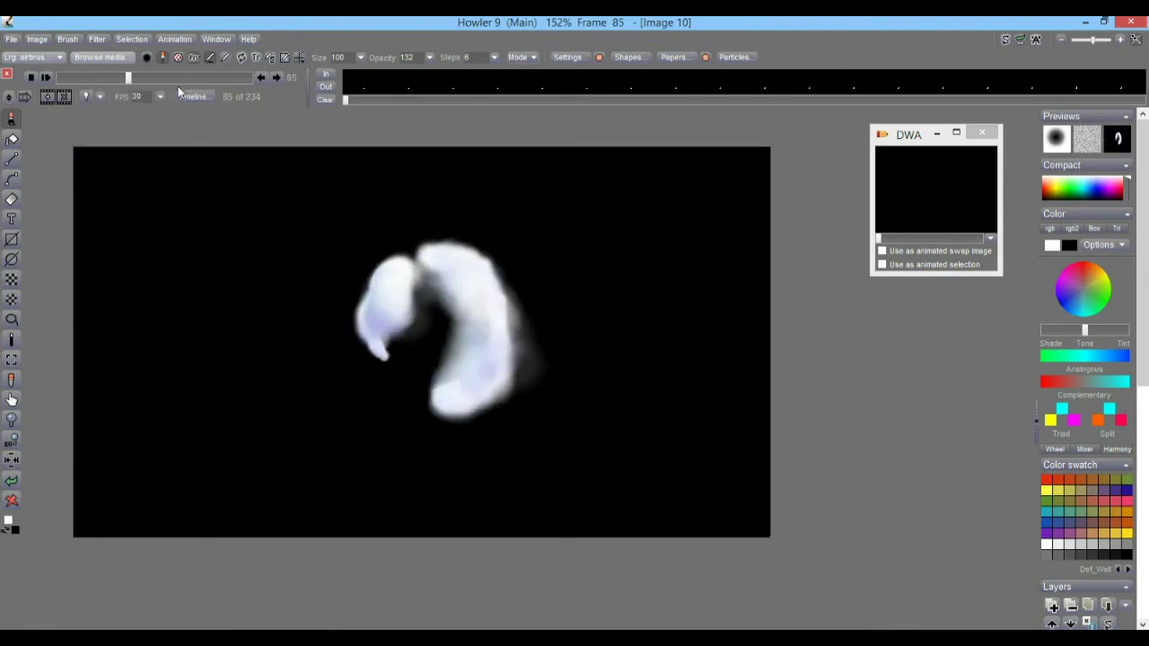
{"action": "left_click", "coordinate": [176, 39]}
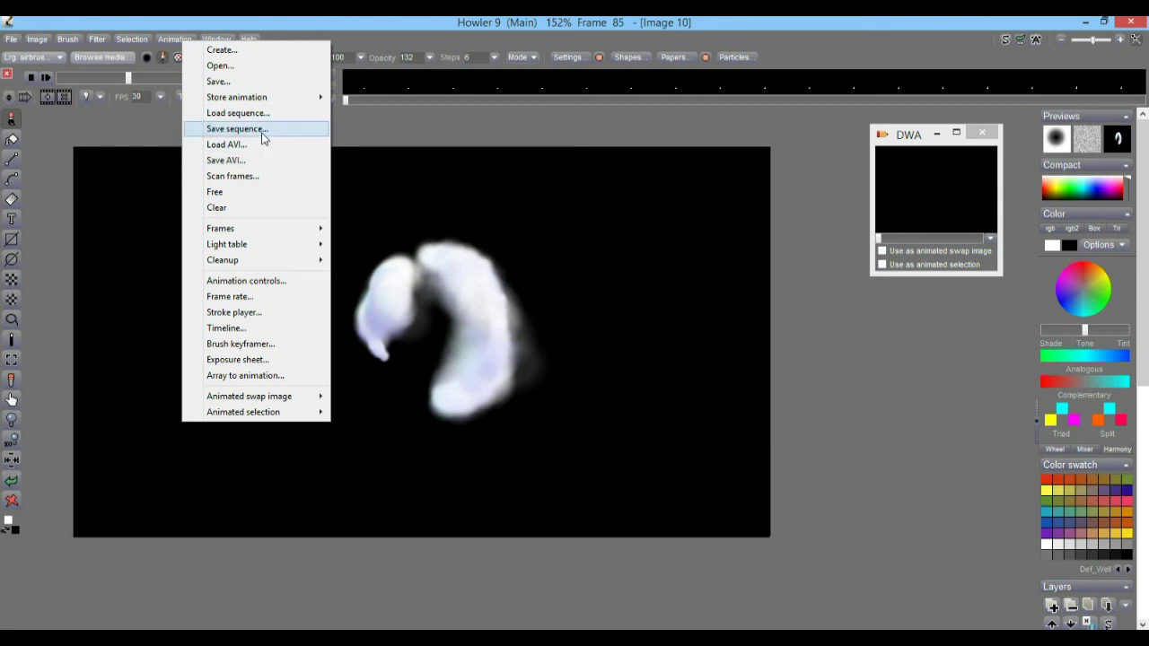
{"action": "key", "text": "Escape"}
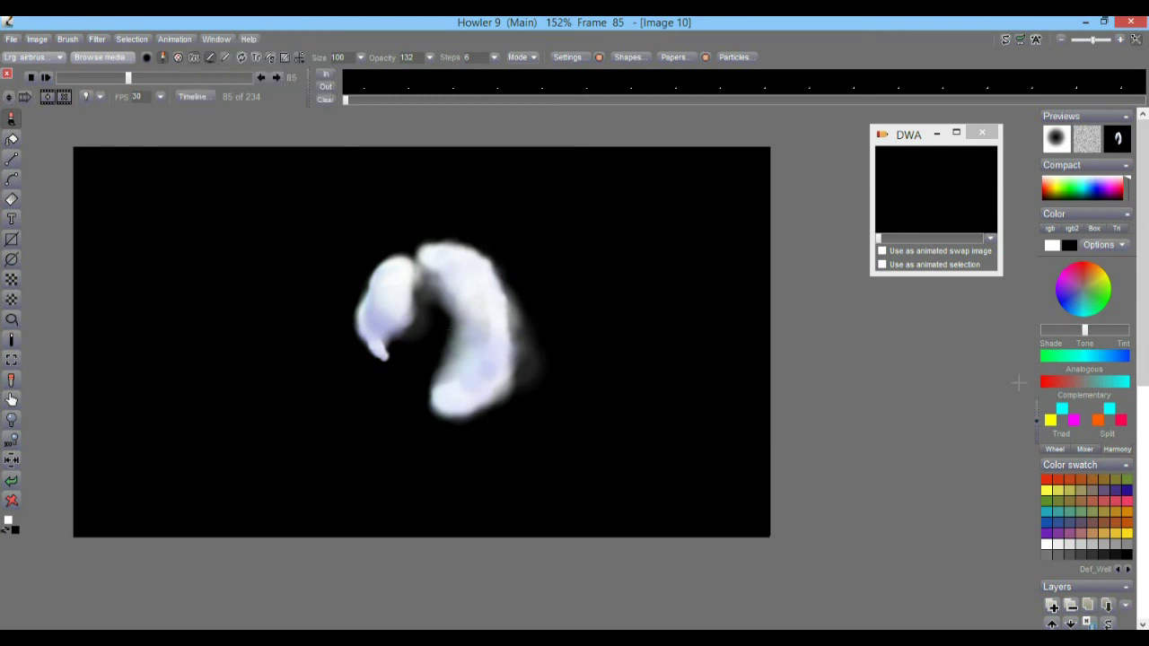
Rewind the PD animation to frame 0 and open the Timeline editor with the Lens flare filter.
{"action": "left_click", "coordinate": [110, 78]}
{"action": "left_click_drag", "start_coordinate": [118, 78], "coordinate": [50, 93]}
{"action": "left_click", "coordinate": [198, 97]}
{"action": "left_click_drag", "start_coordinate": [276, 113], "coordinate": [863, 185]}
{"action": "left_click", "coordinate": [799, 222]}
{"action": "left_click_drag", "start_coordinate": [997, 243], "coordinate": [1007, 420]}
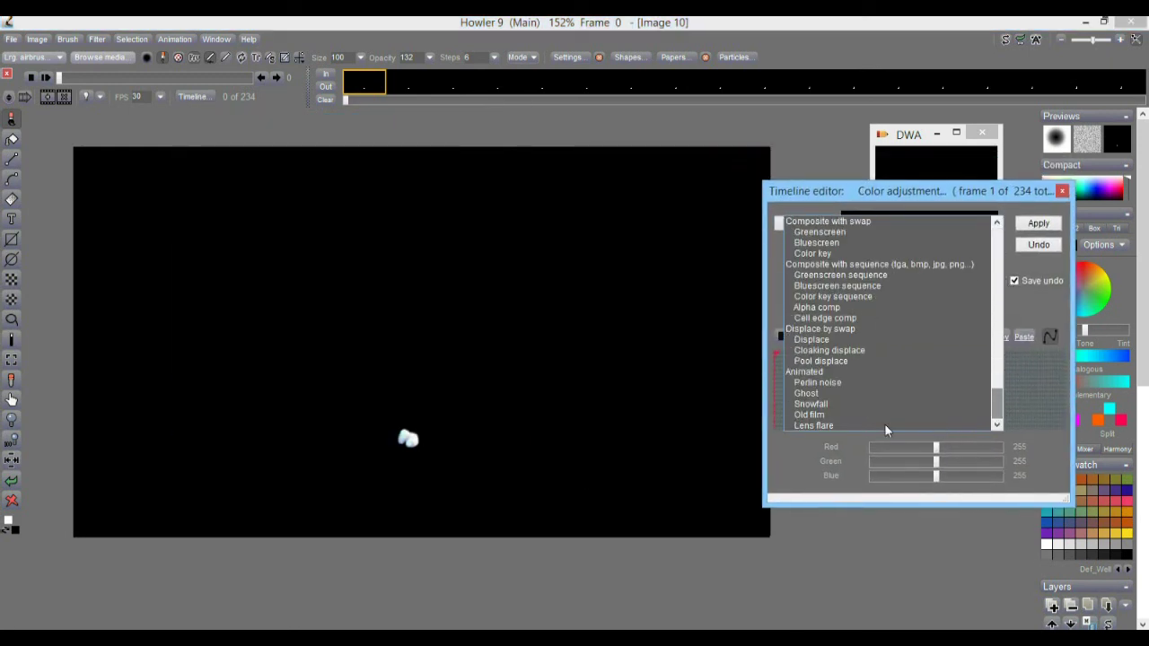
{"action": "left_click", "coordinate": [813, 425]}
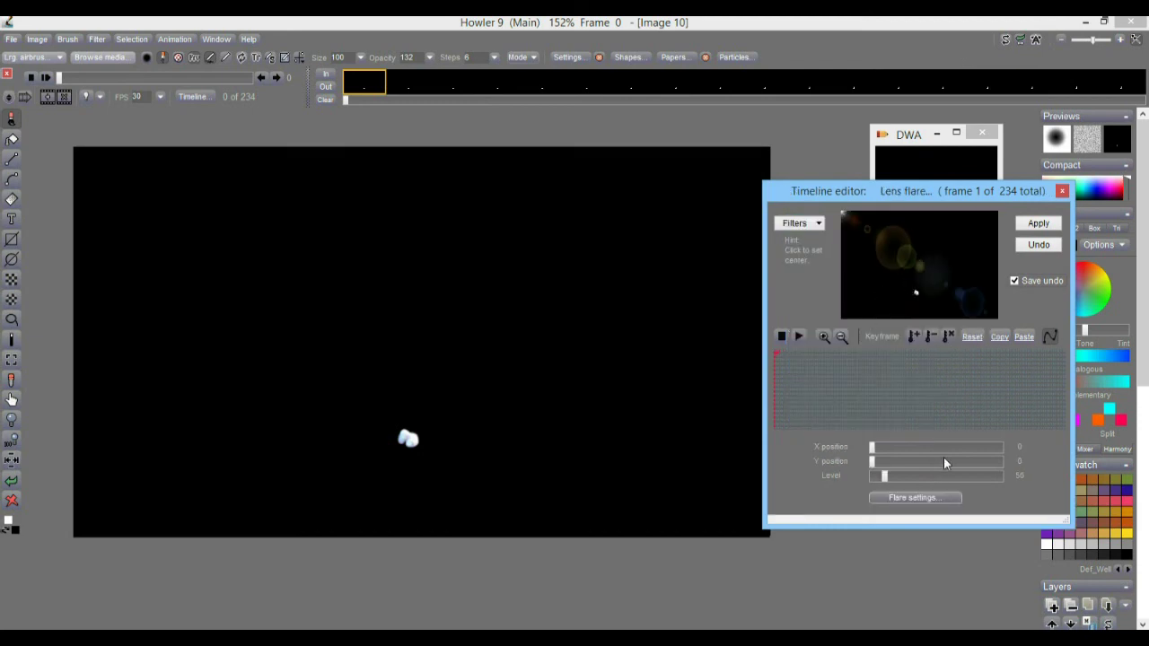
Choose the pinkish-red flare preset with the trail of rings in the flare settings, third in the first row.
{"action": "left_click", "coordinate": [913, 497]}
{"action": "left_click_drag", "start_coordinate": [681, 219], "coordinate": [854, 414]}
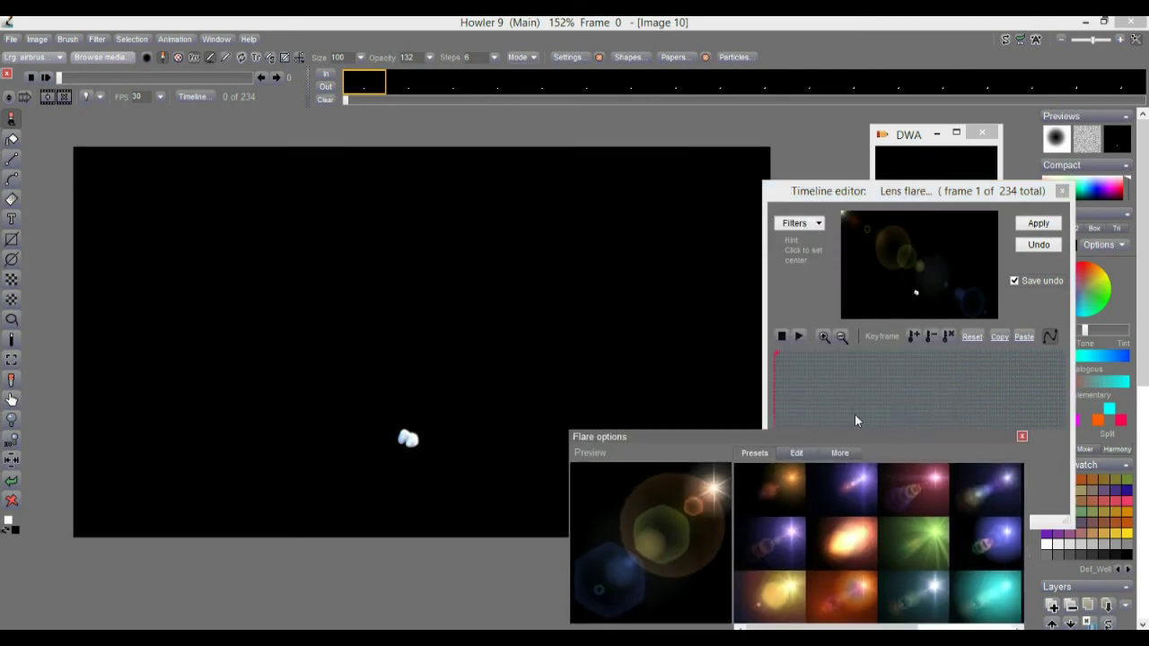
{"action": "left_click", "coordinate": [934, 483]}
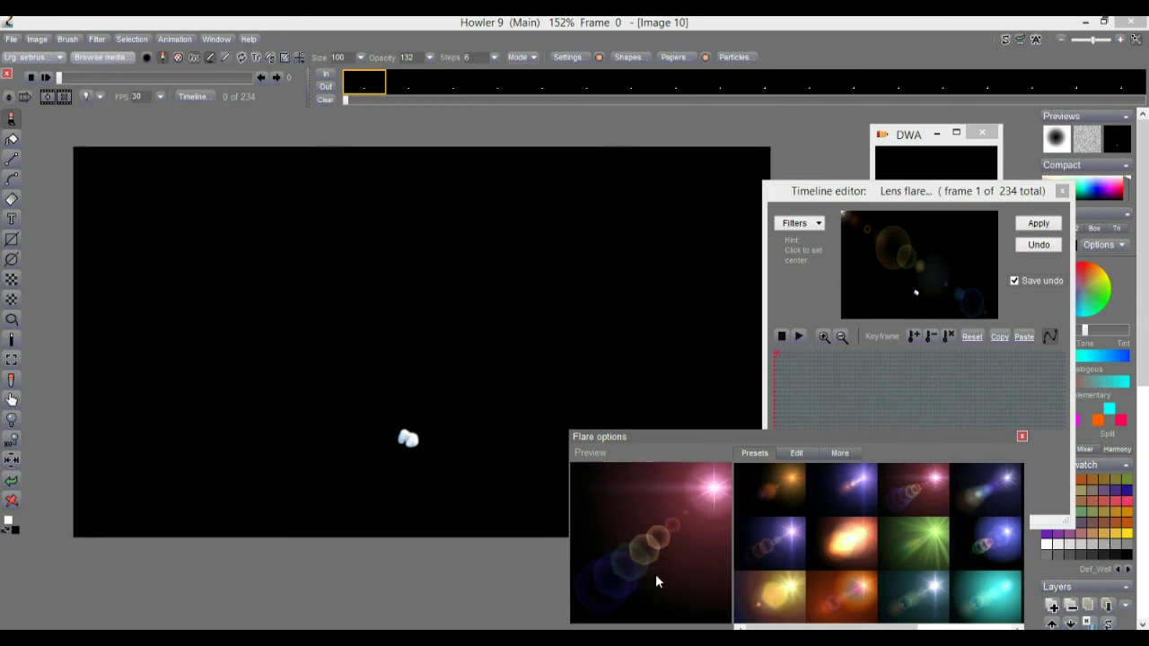
Try several flare centers in the preview and scrub ahead to frame 103 to see the flare over the PD clouds.
{"action": "left_click", "coordinate": [938, 285]}
{"action": "left_click", "coordinate": [951, 292]}
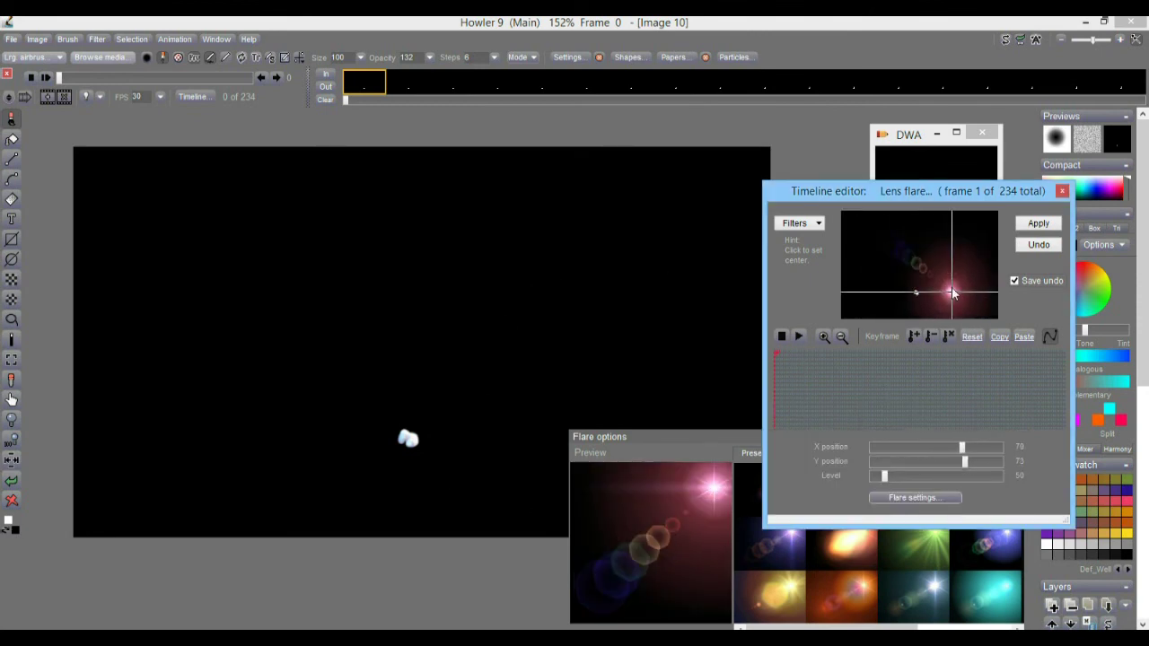
{"action": "left_click", "coordinate": [959, 276]}
{"action": "left_click_drag", "start_coordinate": [806, 420], "coordinate": [902, 392]}
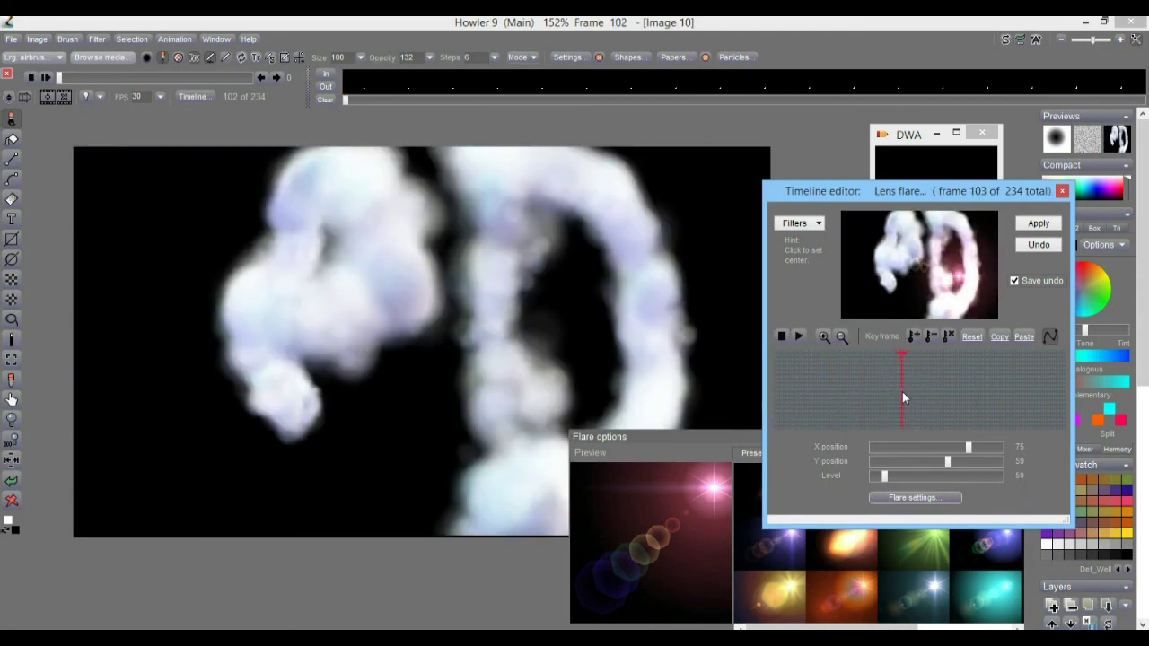
Widen the Timeline editor and add a flare keyframe at frame 3 with X position 47, Y position 74 and Level 50.
{"action": "left_click_drag", "start_coordinate": [762, 307], "coordinate": [426, 300]}
{"action": "left_click_drag", "start_coordinate": [692, 395], "coordinate": [441, 395]}
{"action": "left_click_drag", "start_coordinate": [790, 278], "coordinate": [748, 294]}
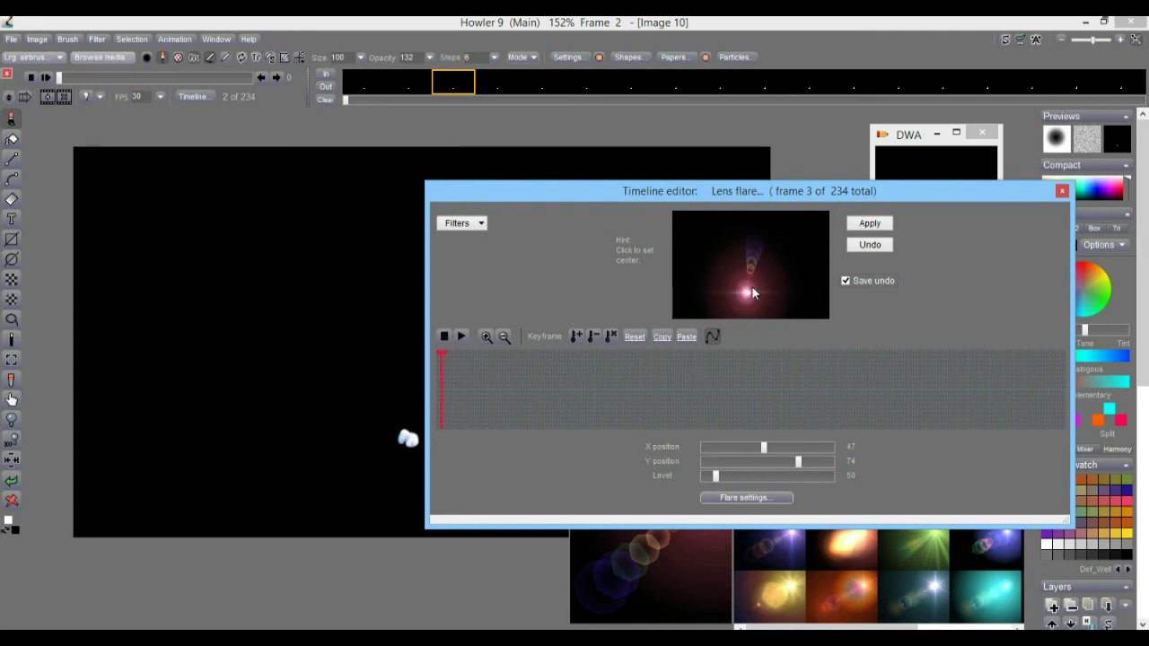
{"action": "mouse_move", "coordinate": [719, 477]}
{"action": "left_mouse_down"}
{"action": "mouse_move", "coordinate": [708, 482]}
{"action": "mouse_move", "coordinate": [718, 476]}
{"action": "left_mouse_up"}
{"action": "left_click", "coordinate": [578, 335]}
Add a flare keyframe at frame 28 with X position 49 and Y position 56.
{"action": "left_click_drag", "start_coordinate": [443, 378], "coordinate": [509, 378]}
{"action": "left_click_drag", "start_coordinate": [745, 268], "coordinate": [750, 279]}
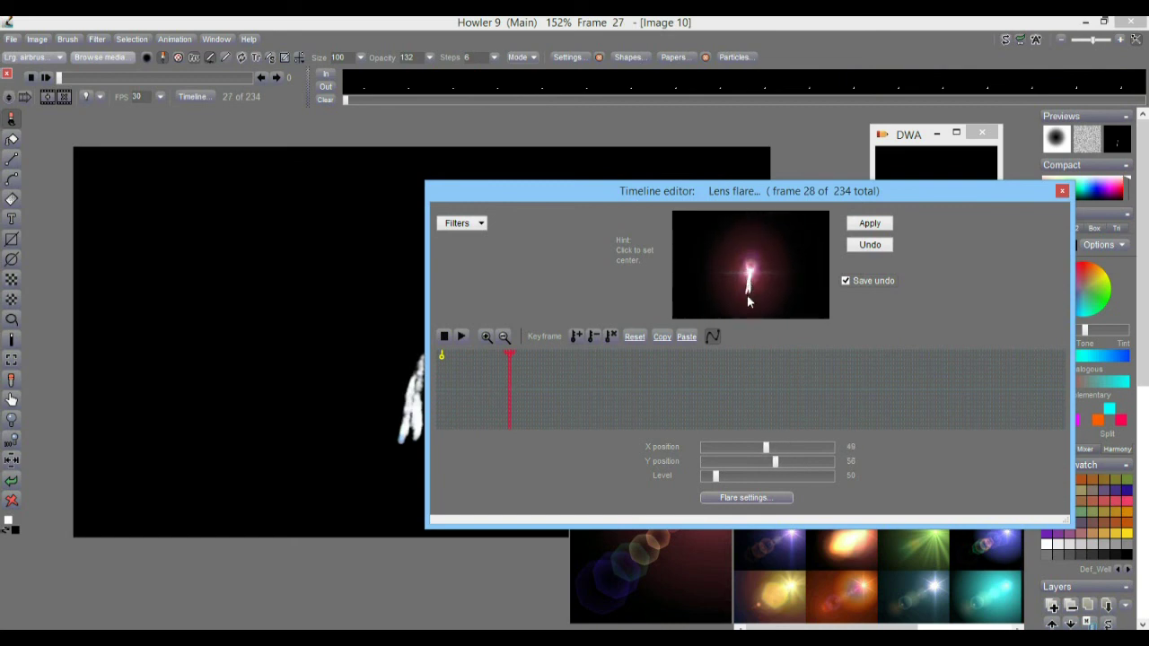
{"action": "left_click", "coordinate": [575, 335]}
Add a flare keyframe at frame 55 with Y position 48 and the Level raised to about 106.
{"action": "left_click_drag", "start_coordinate": [513, 383], "coordinate": [581, 379]}
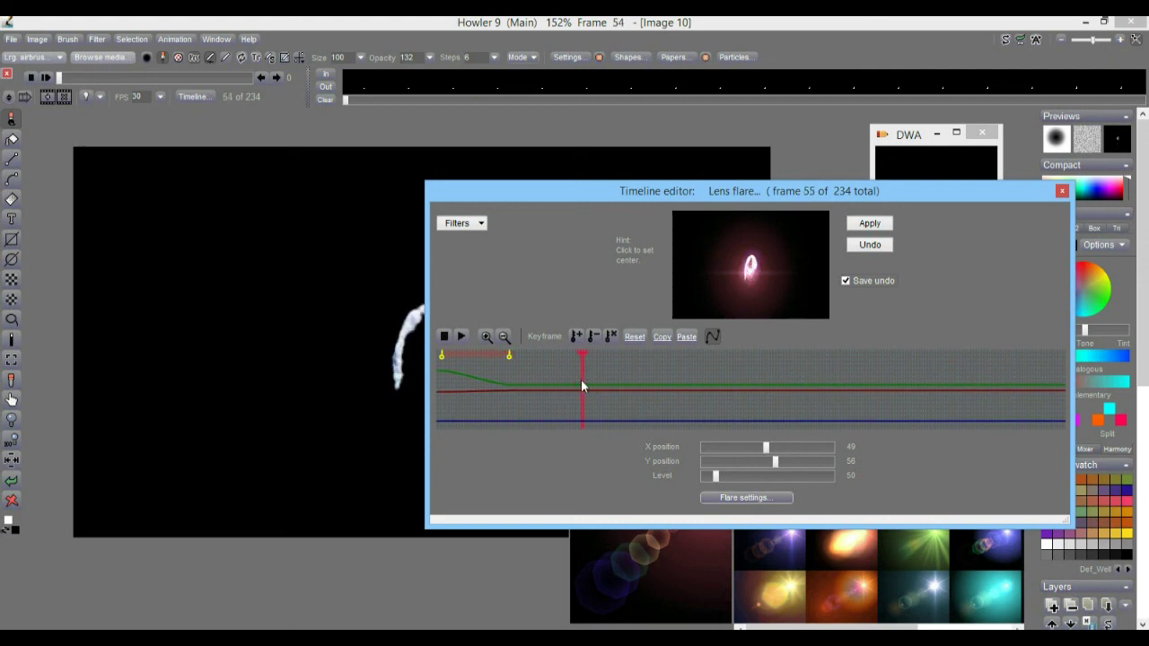
{"action": "left_click", "coordinate": [751, 263]}
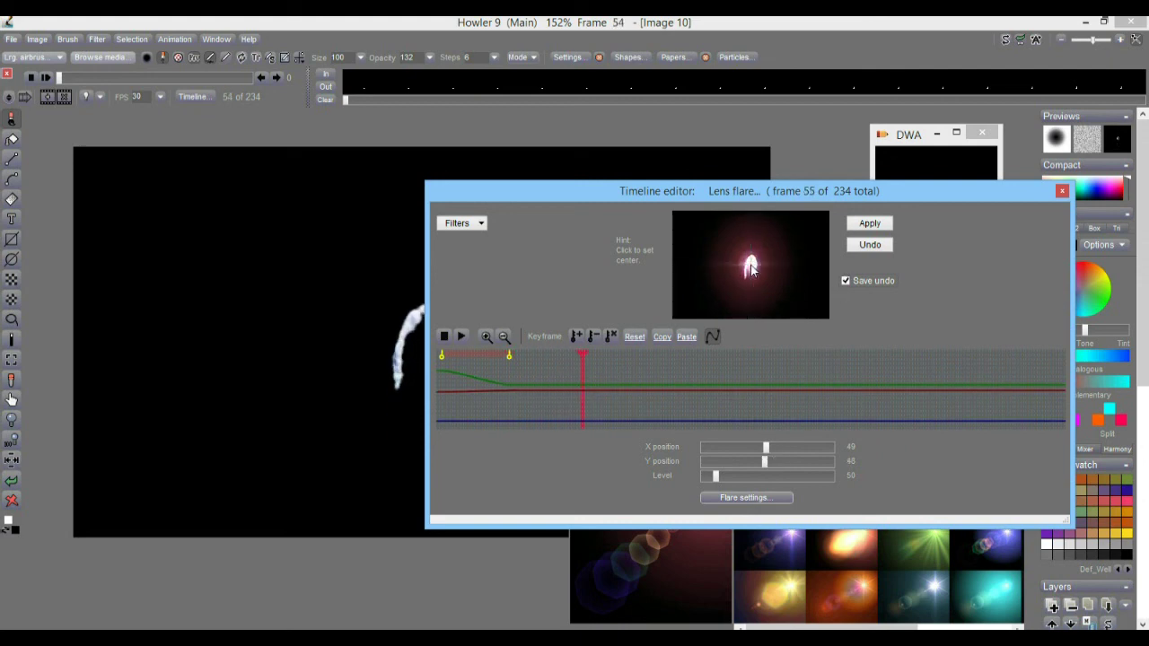
{"action": "left_click_drag", "start_coordinate": [722, 478], "coordinate": [737, 476]}
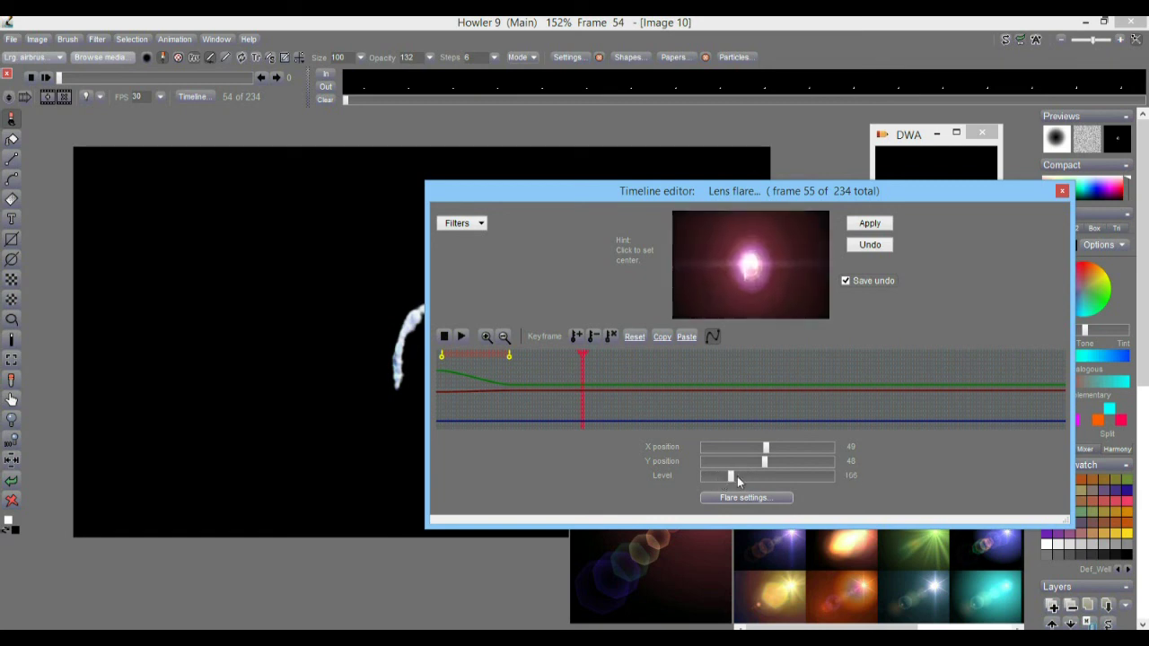
{"action": "left_click", "coordinate": [579, 337]}
Add a flare keyframe at frame 98 with X position 57, Y position 40 and Level 183.
{"action": "left_click_drag", "start_coordinate": [582, 386], "coordinate": [698, 386]}
{"action": "left_click_drag", "start_coordinate": [757, 261], "coordinate": [761, 254]}
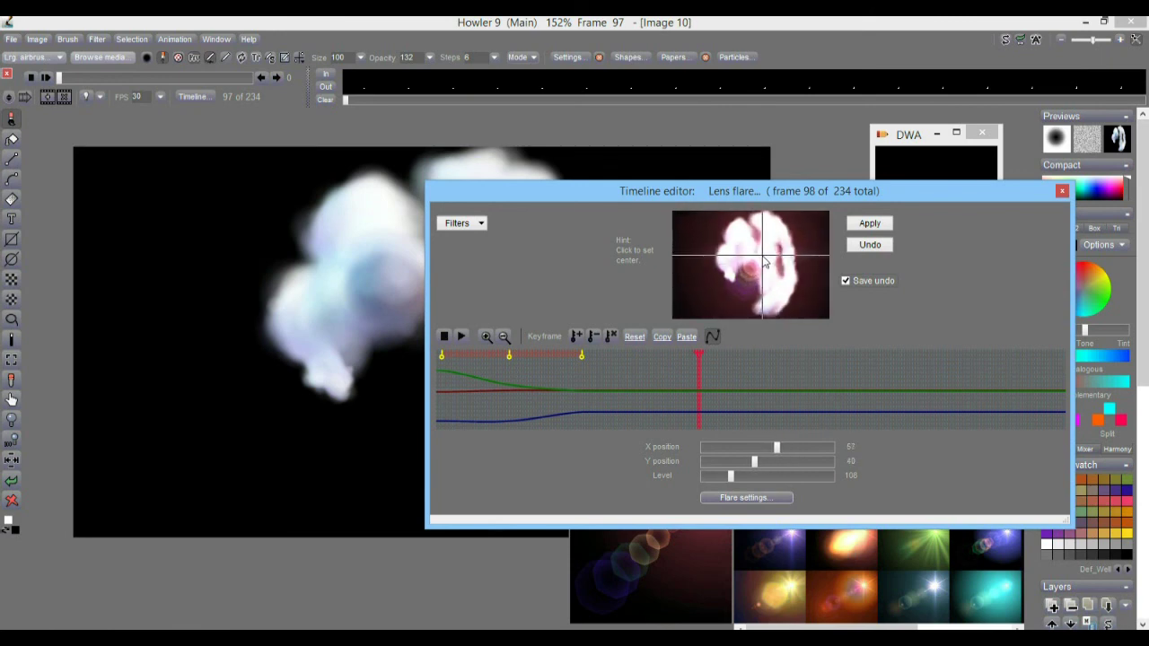
{"action": "mouse_move", "coordinate": [744, 473]}
{"action": "left_mouse_down"}
{"action": "mouse_move", "coordinate": [776, 475]}
{"action": "mouse_move", "coordinate": [751, 480]}
{"action": "left_mouse_up"}
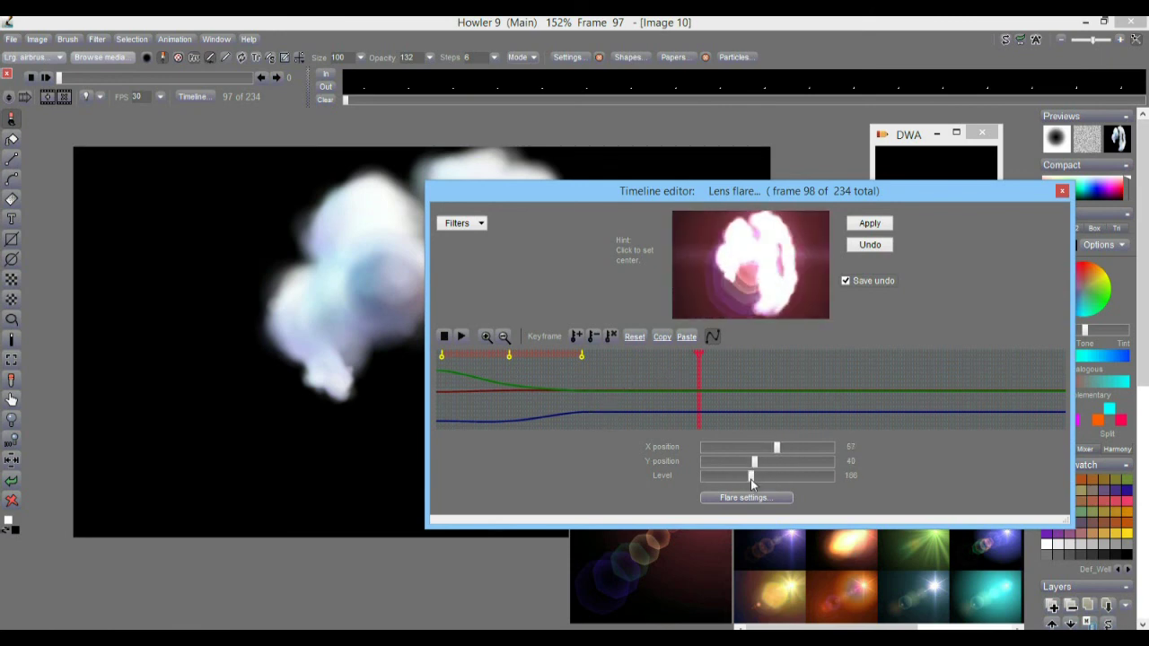
{"action": "left_click", "coordinate": [574, 335]}
Add a flare keyframe at frame 156 with X position 88 and Y position 14.
{"action": "mouse_move", "coordinate": [705, 397]}
{"action": "left_mouse_down"}
{"action": "mouse_move", "coordinate": [709, 376]}
{"action": "mouse_move", "coordinate": [857, 403]}
{"action": "left_mouse_up"}
{"action": "left_click_drag", "start_coordinate": [777, 231], "coordinate": [811, 226]}
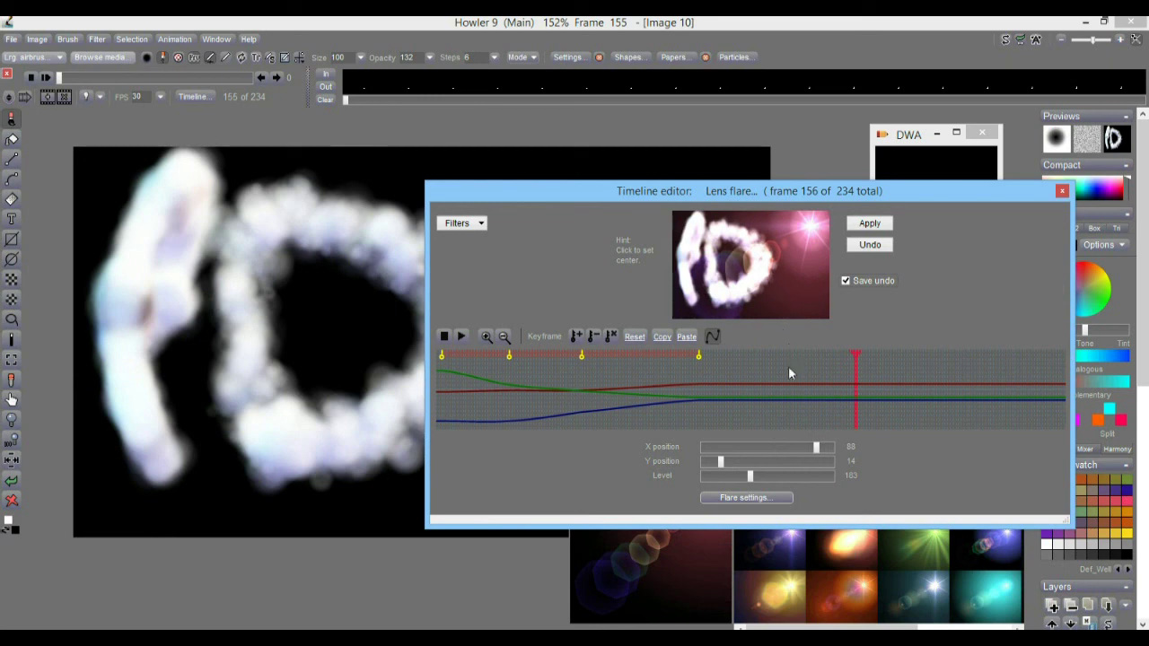
{"action": "left_click", "coordinate": [578, 337]}
Add a flare keyframe at frame 194 with the flare near the image's lower-left corner, X position 15.
{"action": "left_click_drag", "start_coordinate": [855, 405], "coordinate": [893, 404]}
{"action": "left_click", "coordinate": [957, 409]}
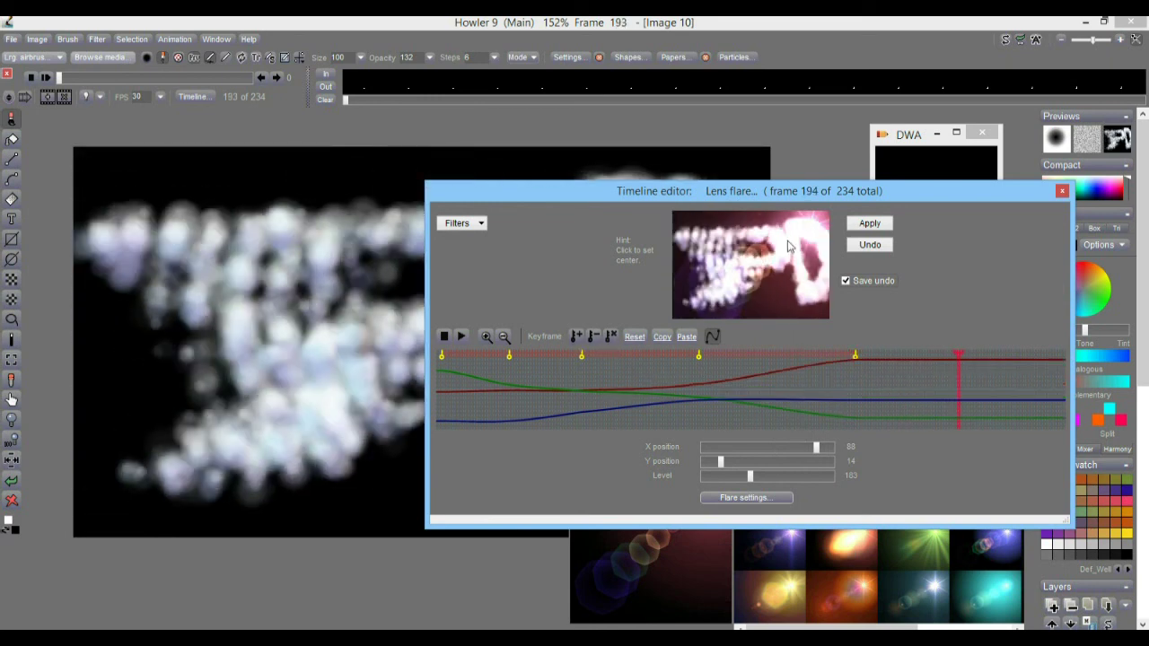
{"action": "left_click_drag", "start_coordinate": [779, 235], "coordinate": [699, 294]}
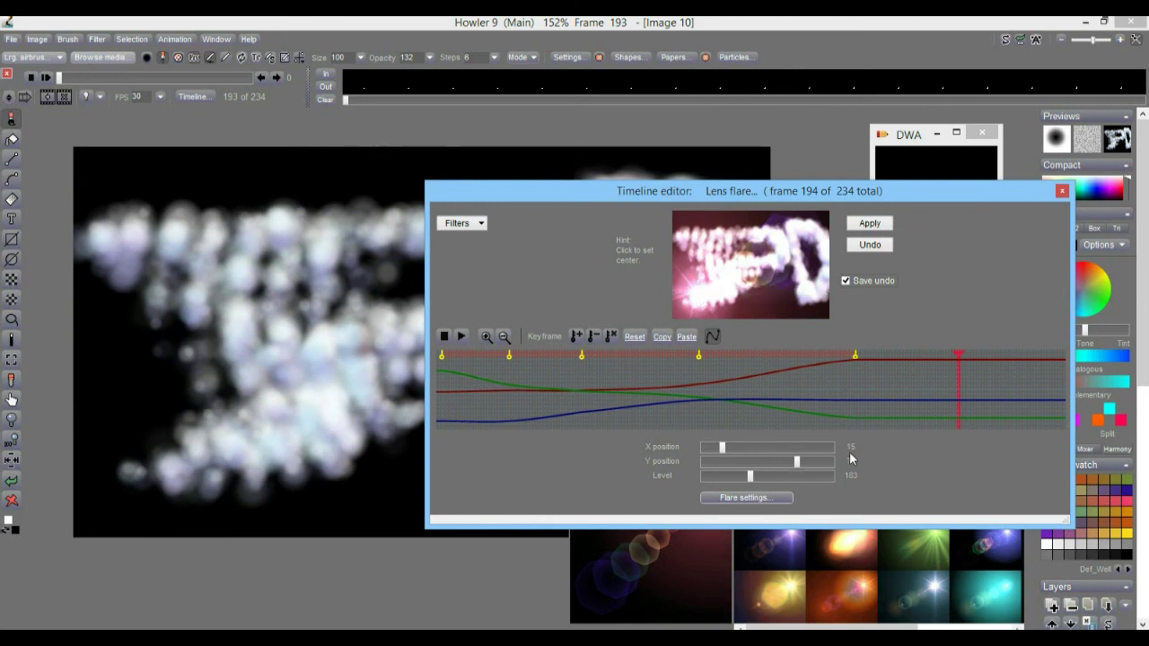
{"action": "left_click", "coordinate": [576, 335]}
Add a flare keyframe at frame 231 with X position 21, Y position 21 and Level 105.
{"action": "left_click_drag", "start_coordinate": [959, 409], "coordinate": [1060, 409]}
{"action": "left_click", "coordinate": [706, 266]}
{"action": "left_click_drag", "start_coordinate": [707, 266], "coordinate": [707, 238]}
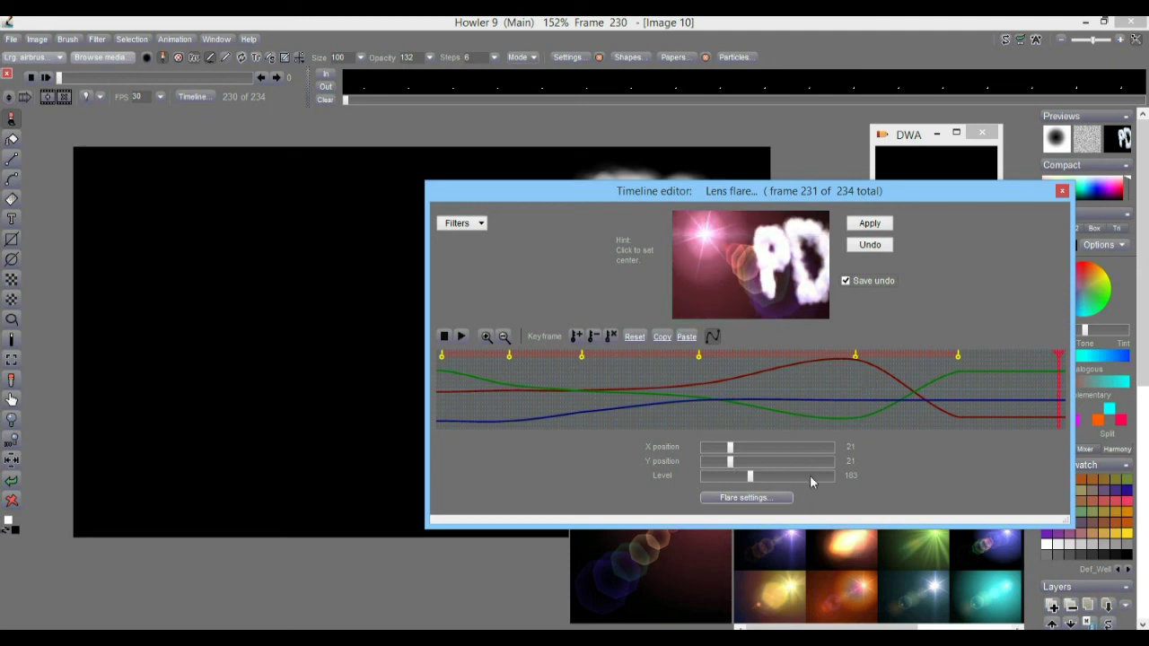
{"action": "left_click_drag", "start_coordinate": [760, 478], "coordinate": [728, 478]}
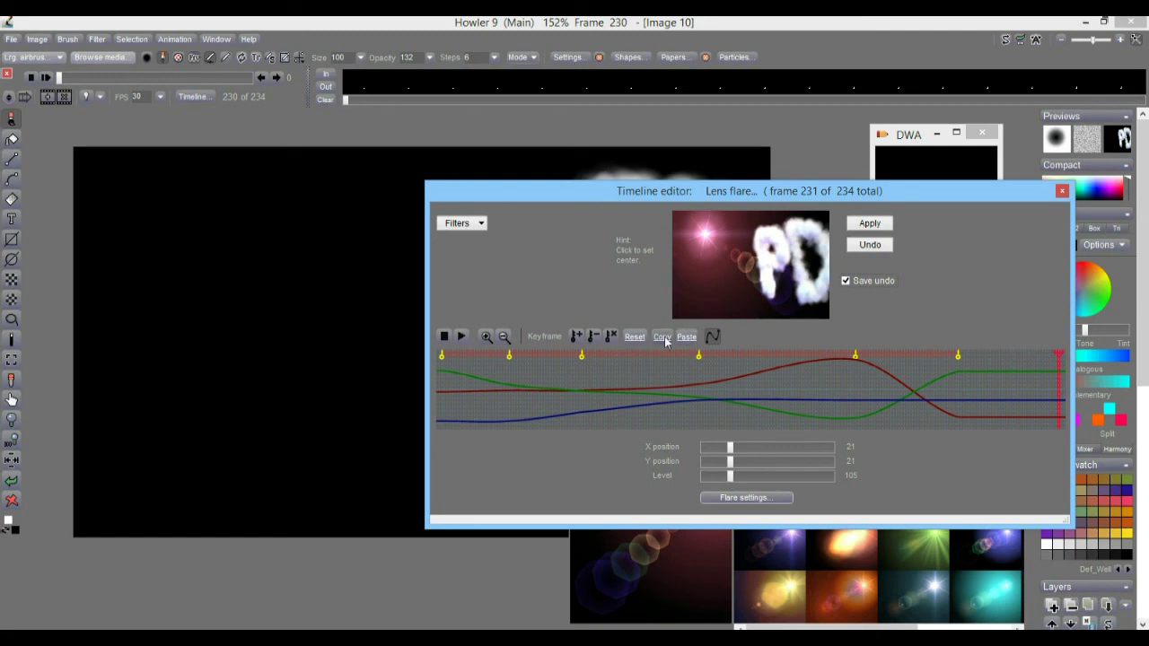
{"action": "left_click", "coordinate": [579, 337]}
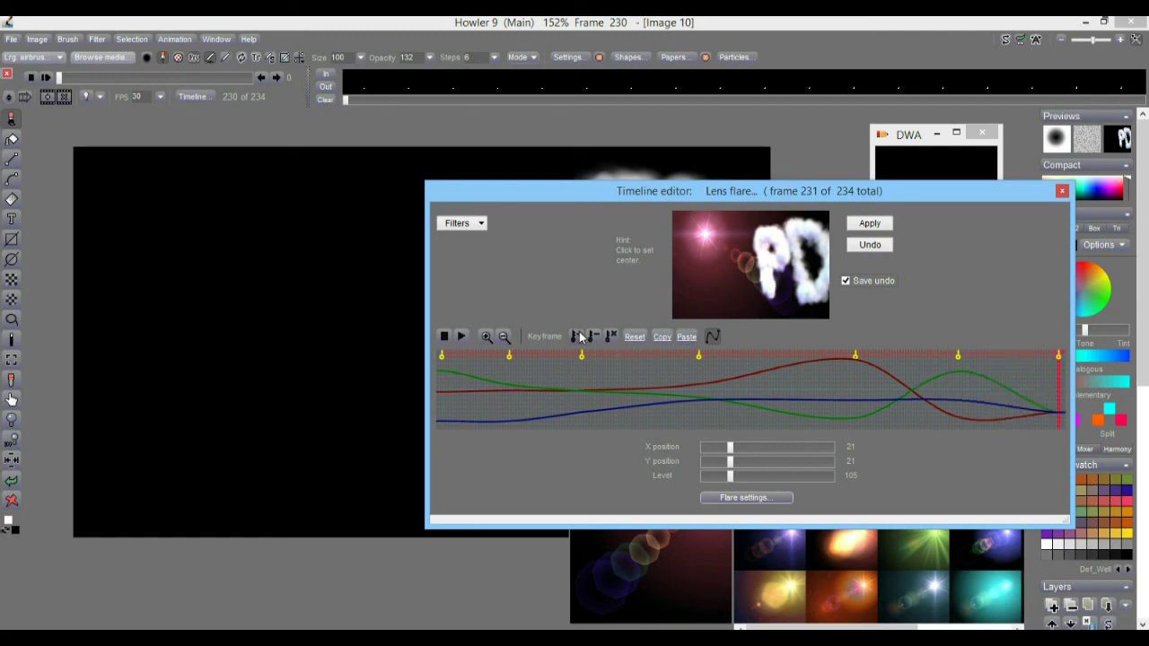
Check the flare around frame 43, apply the keyframed Lens flare to the animation, and close the Timeline editor.
{"action": "left_click", "coordinate": [508, 397]}
{"action": "mouse_move", "coordinate": [518, 398]}
{"action": "left_mouse_down"}
{"action": "mouse_move", "coordinate": [747, 400]}
{"action": "mouse_move", "coordinate": [954, 418]}
{"action": "mouse_move", "coordinate": [971, 430]}
{"action": "mouse_move", "coordinate": [638, 435]}
{"action": "mouse_move", "coordinate": [542, 422]}
{"action": "left_mouse_up"}
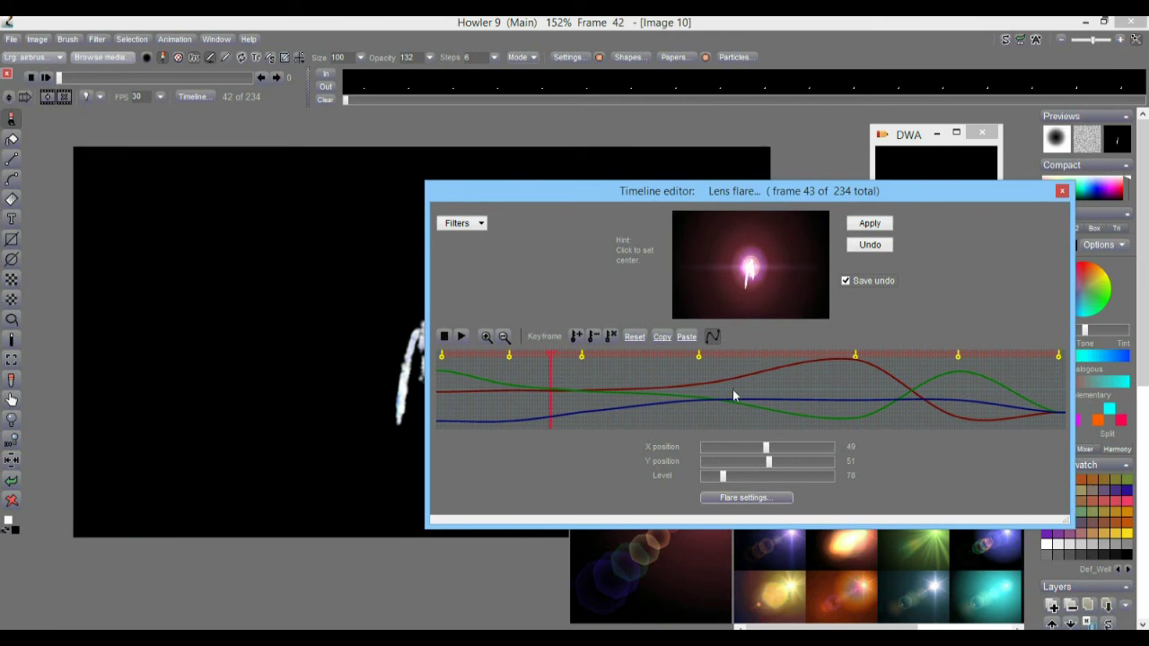
{"action": "left_click", "coordinate": [886, 223]}
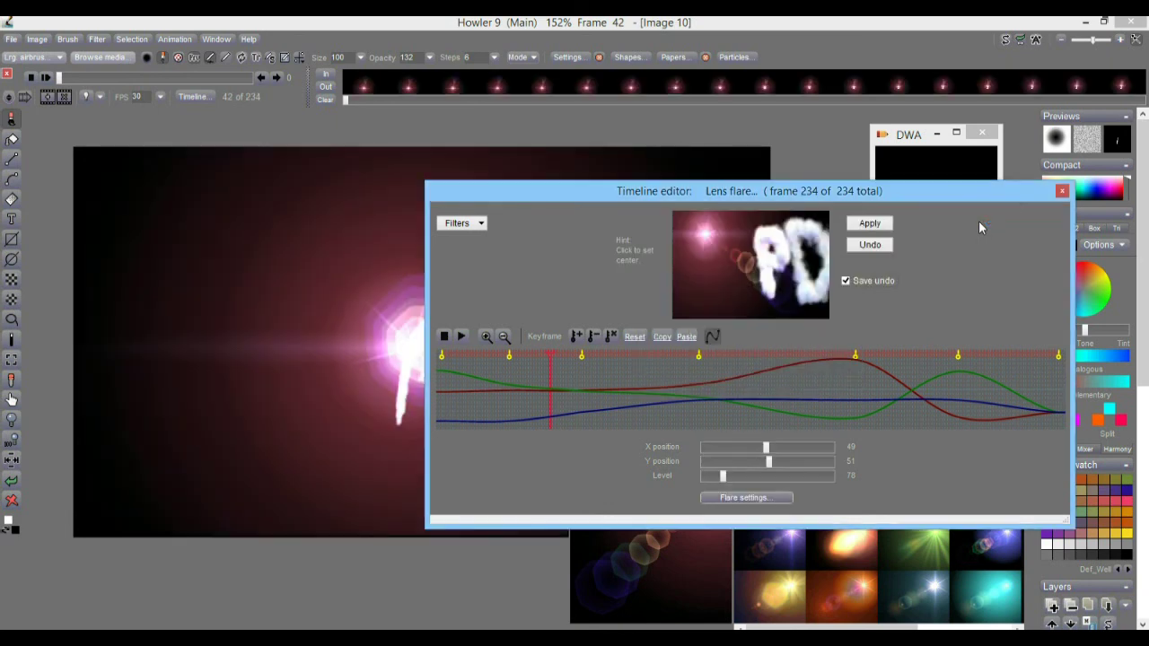
{"action": "left_click", "coordinate": [1062, 190]}
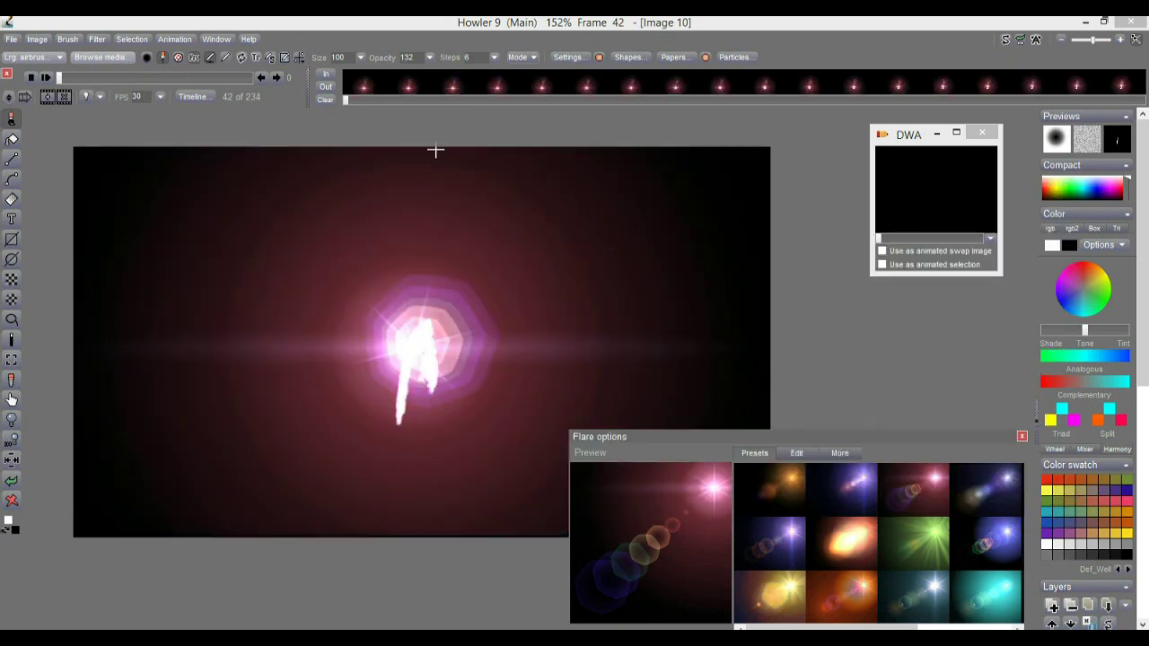
Play back the PD animation and scrub through it to review the moving lens flare.
{"action": "left_click", "coordinate": [46, 79]}
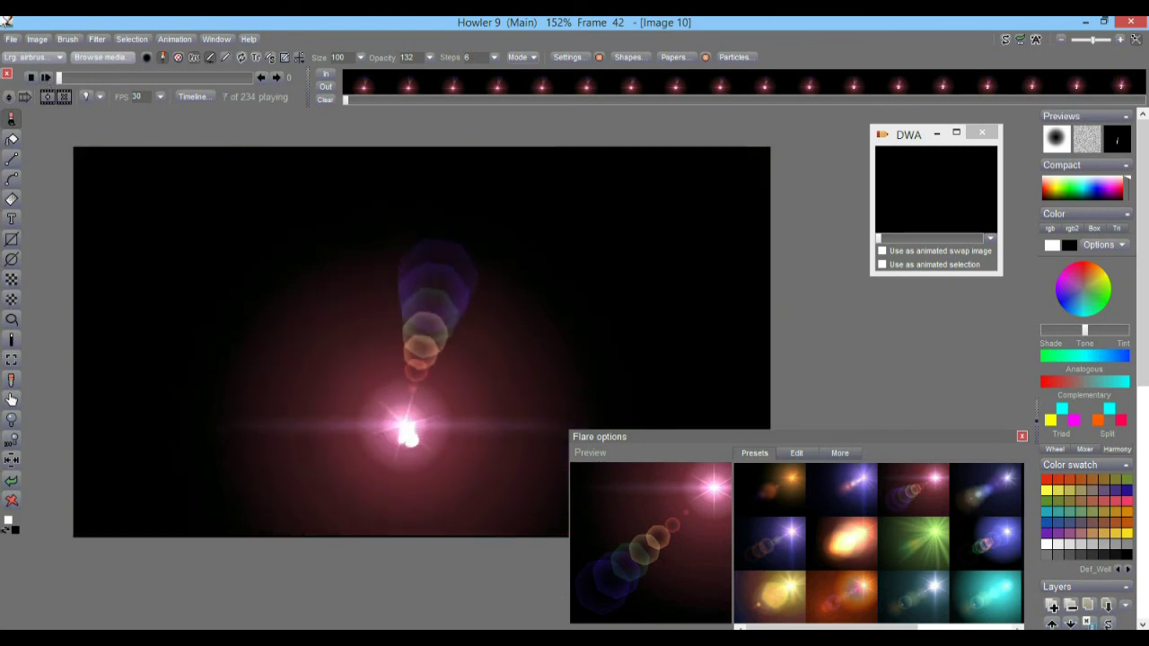
{"action": "left_click_drag", "start_coordinate": [58, 77], "coordinate": [202, 76]}
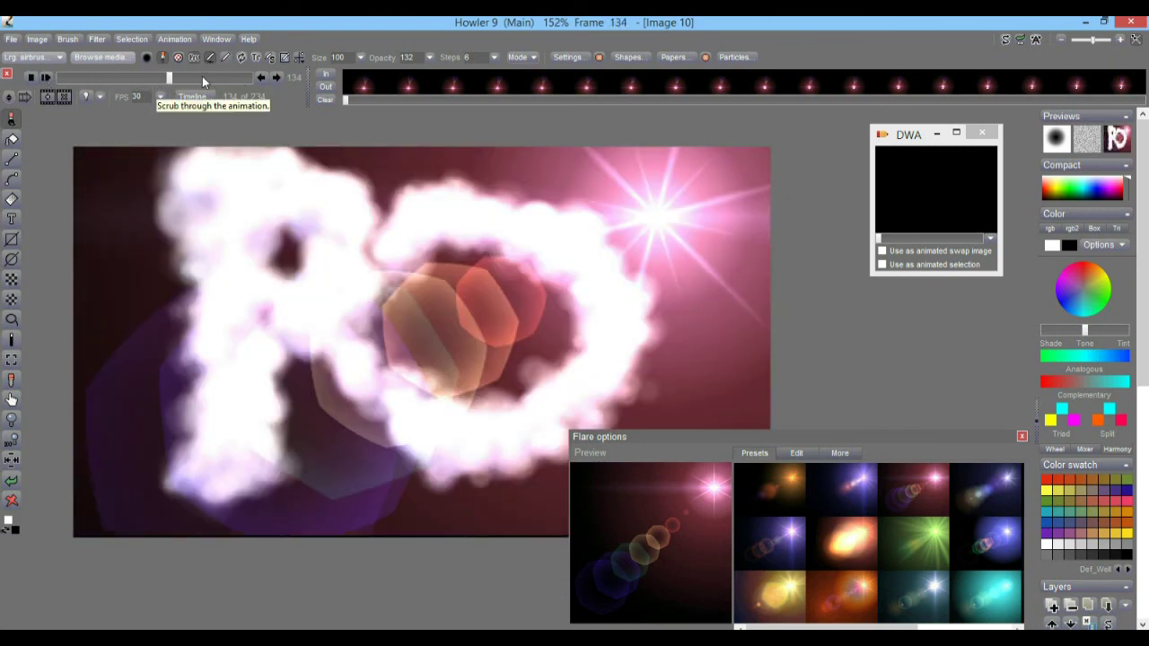